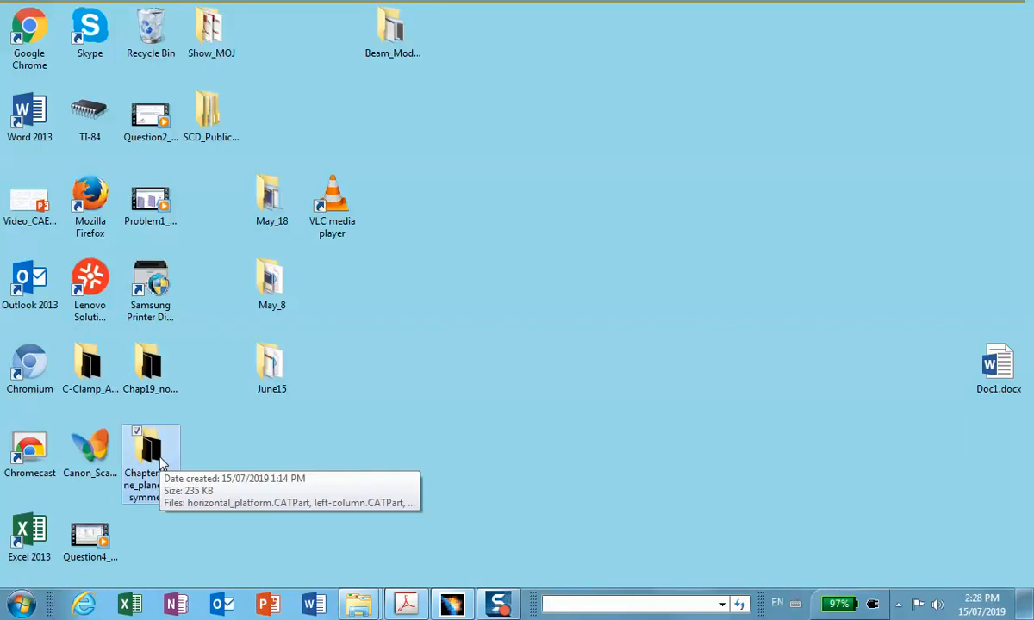
Open Product1.CATProduct from the Chapter19_one_plane_of_symmetry folder on the desktop.
{"action": "double_click", "coordinate": [149, 431]}
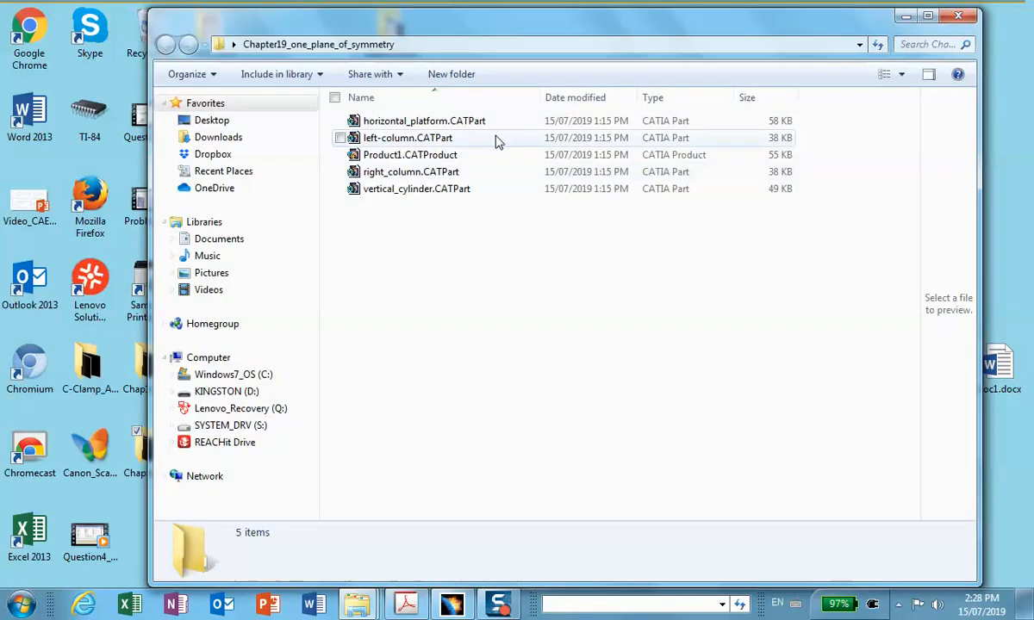
{"action": "left_click", "coordinate": [448, 155]}
{"action": "double_click", "coordinate": [448, 156]}
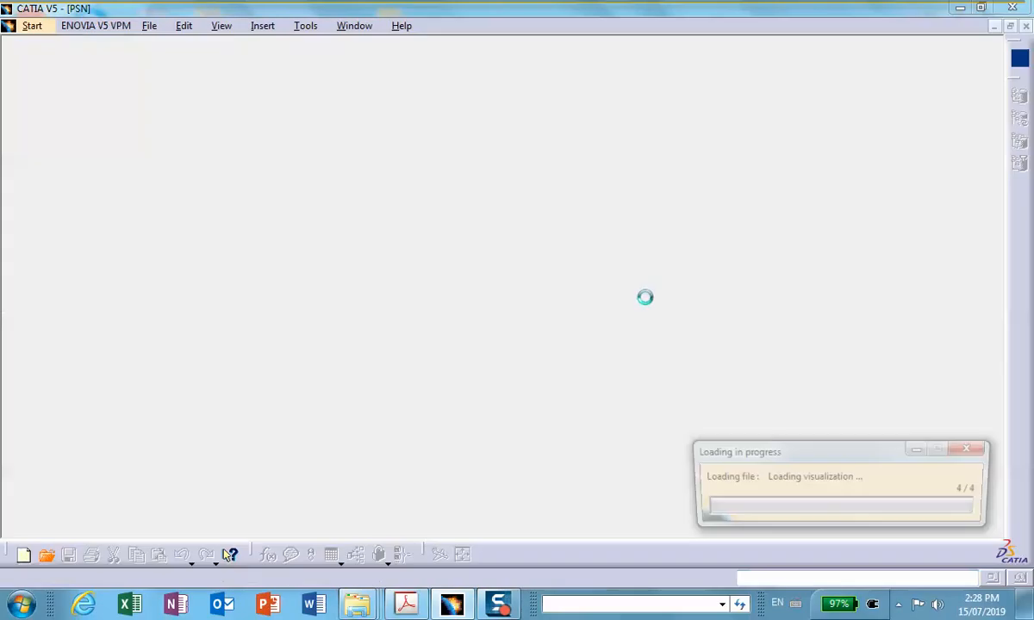
Create an Assembly Split along the right column's zx plane, with all four parts of the product as affected parts.
{"action": "middle_click_drag", "start_coordinate": [545, 371], "coordinate": [577, 434]}
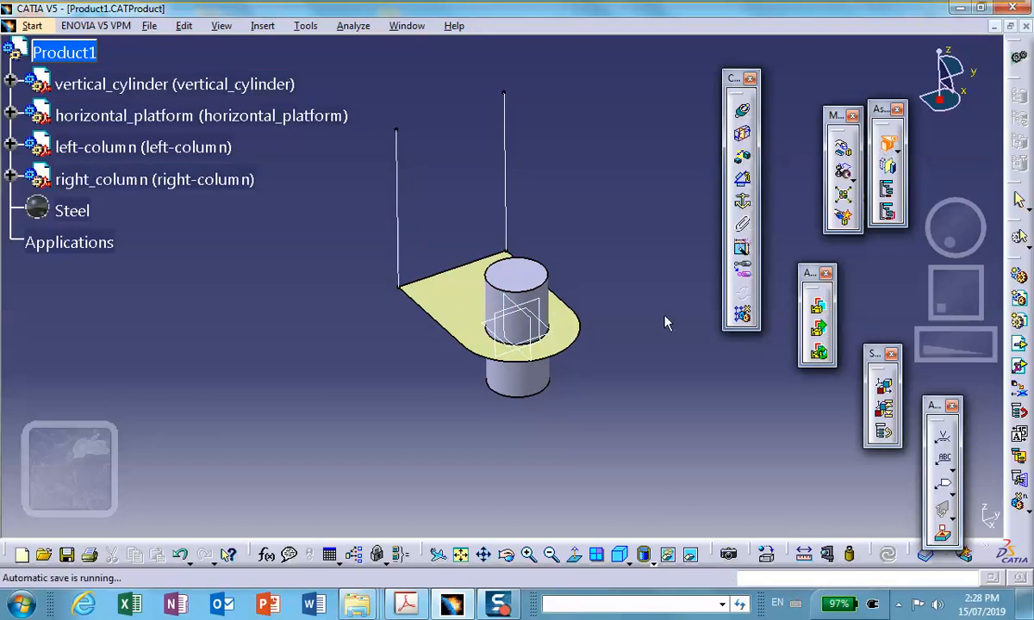
{"action": "left_click", "coordinate": [536, 320]}
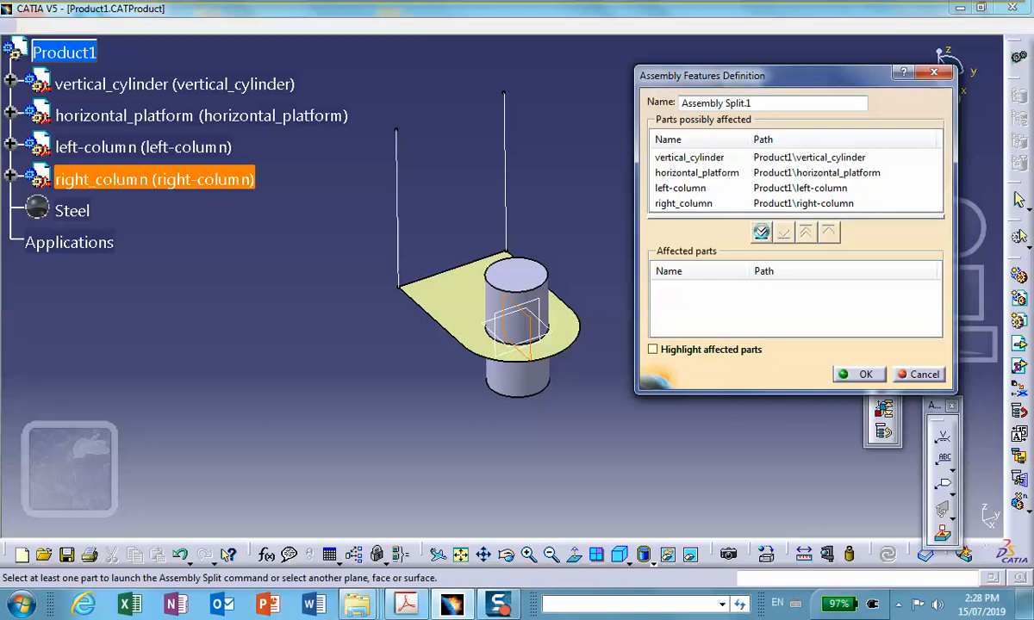
{"action": "left_click", "coordinate": [761, 233]}
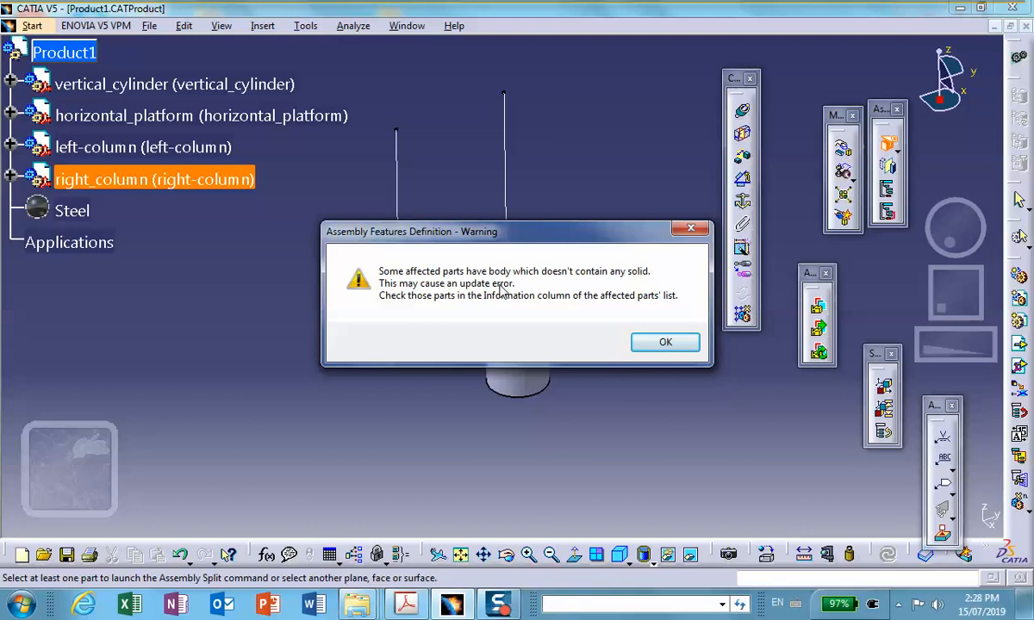
{"action": "left_click", "coordinate": [663, 342]}
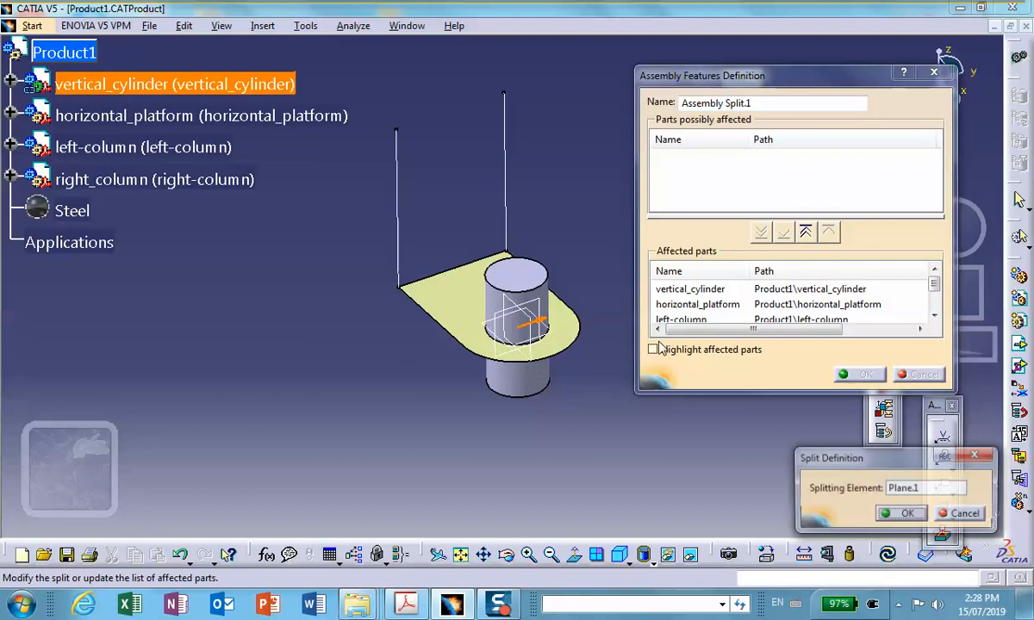
{"action": "left_click", "coordinate": [902, 514]}
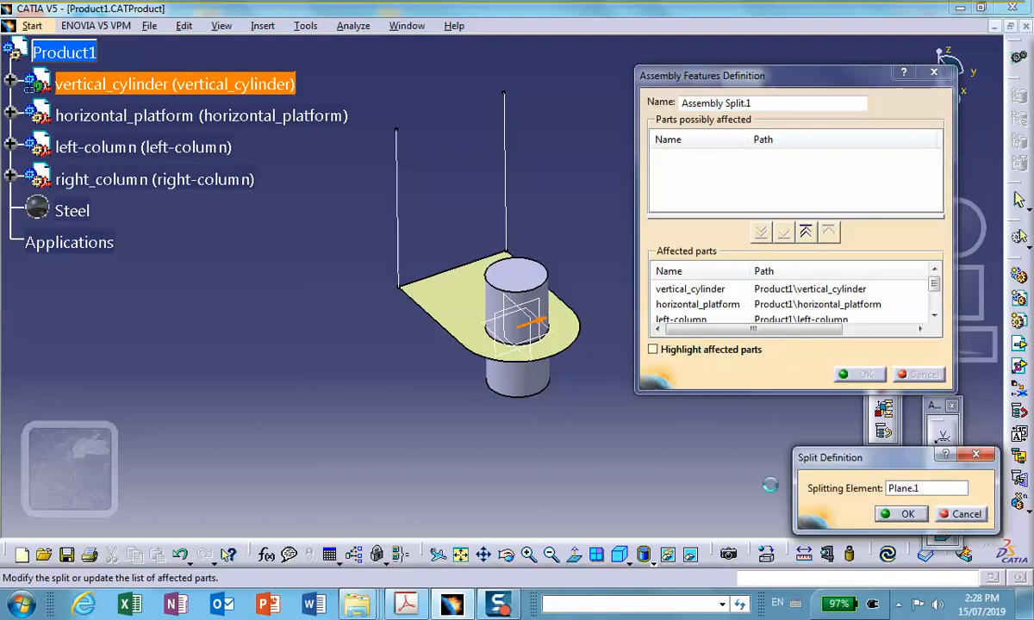
{"action": "left_click", "coordinate": [655, 418]}
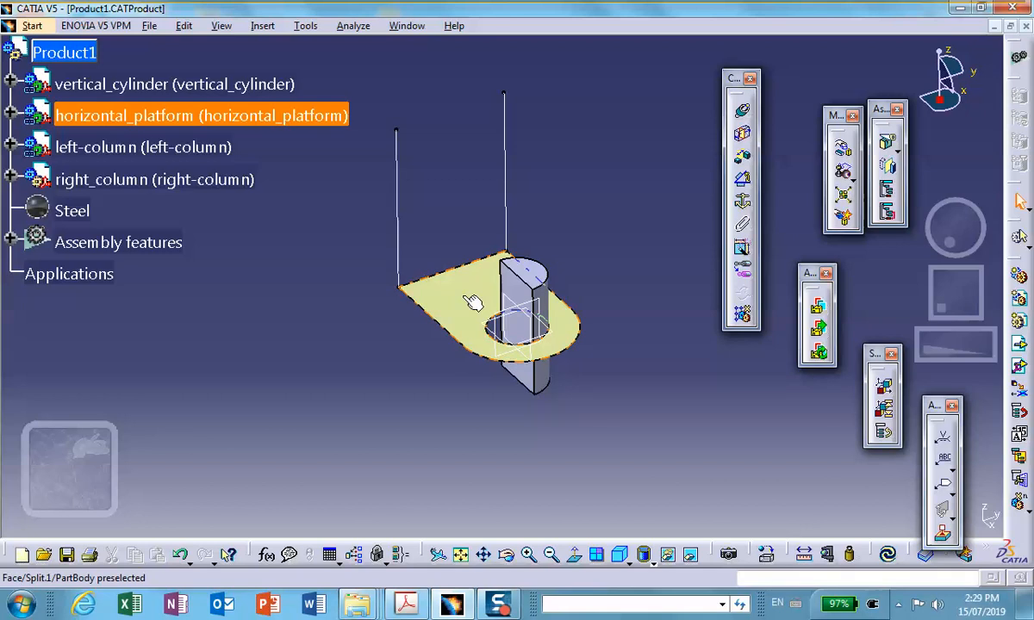
Split the horizontal_platform surface with its zx plane, keeping the other side, the same half as the remaining half cylinder, and dismiss the update diagnosis.
{"action": "double_click", "coordinate": [413, 284]}
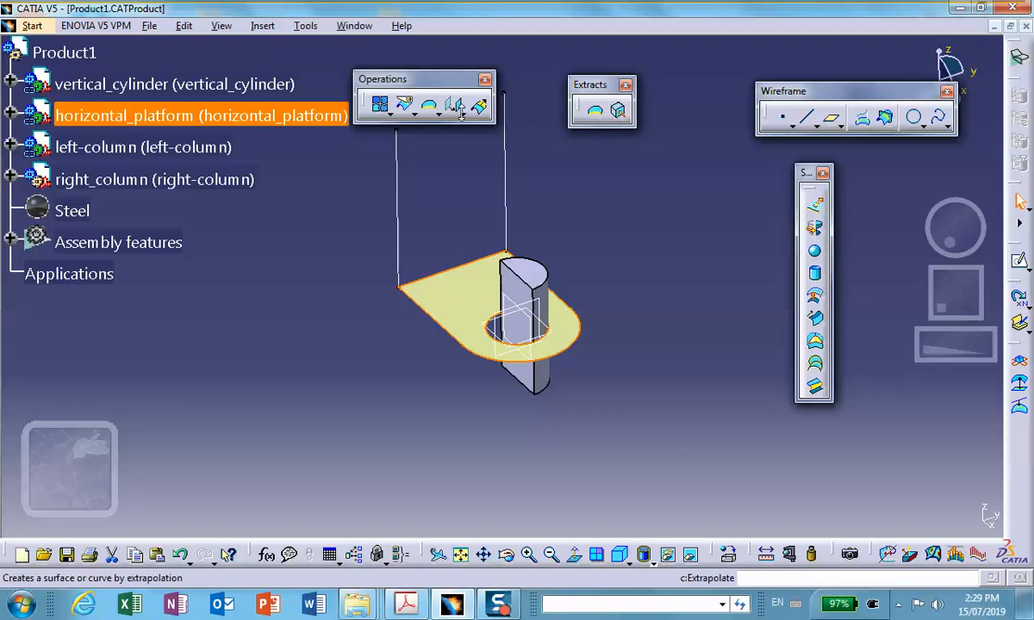
{"action": "left_click", "coordinate": [407, 107]}
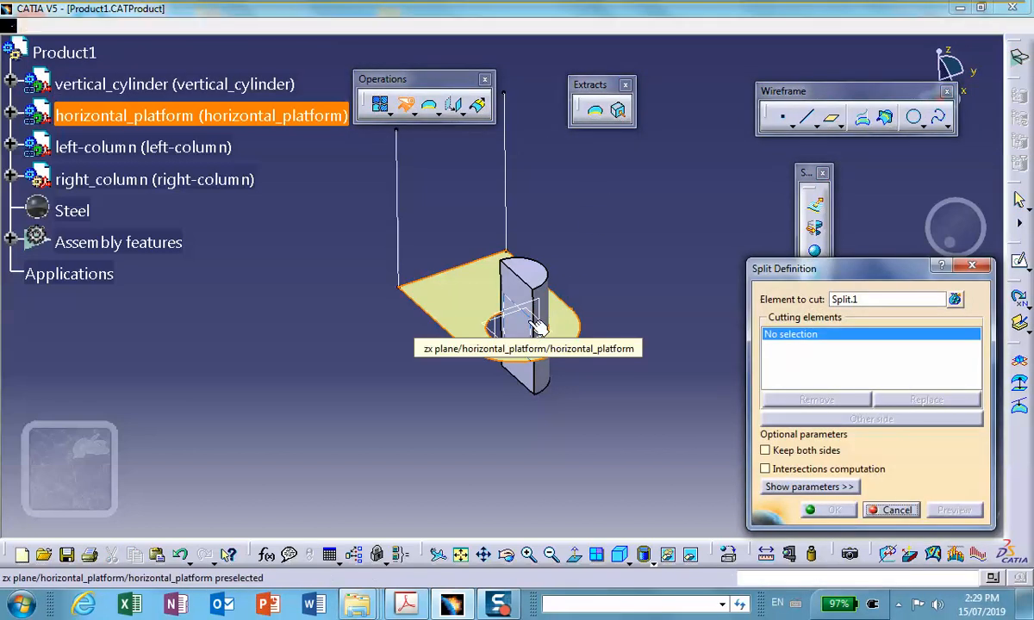
{"action": "left_click", "coordinate": [535, 326]}
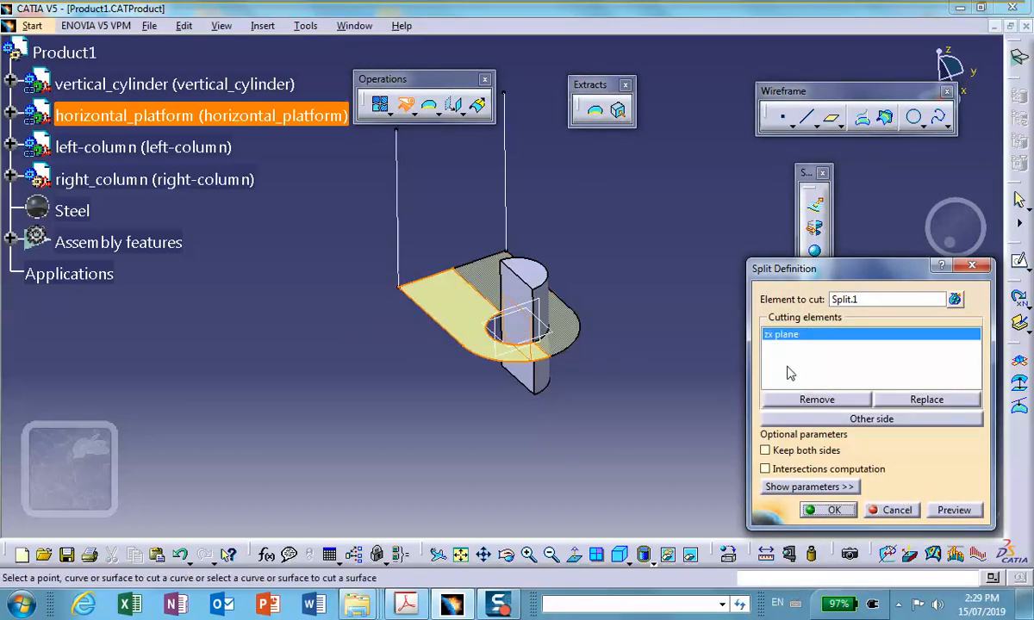
{"action": "left_click", "coordinate": [865, 419]}
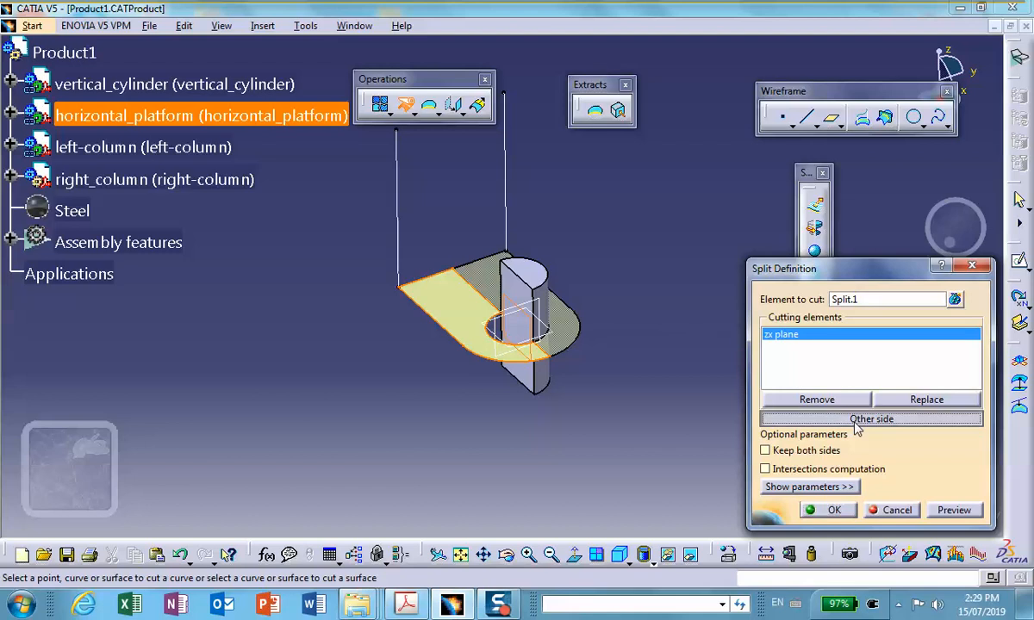
{"action": "left_click", "coordinate": [825, 510]}
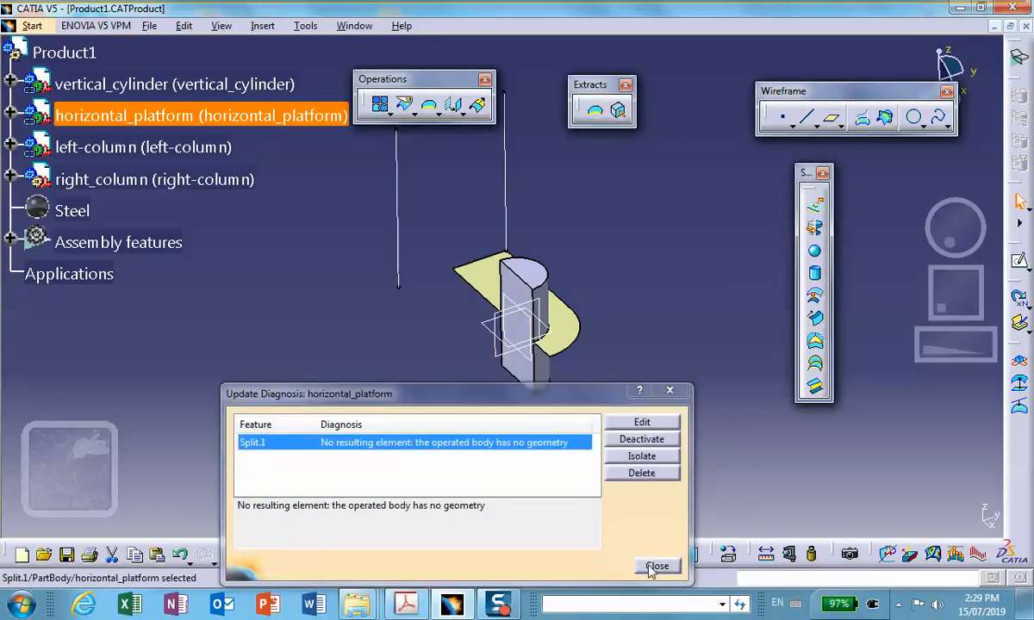
{"action": "left_click", "coordinate": [657, 566]}
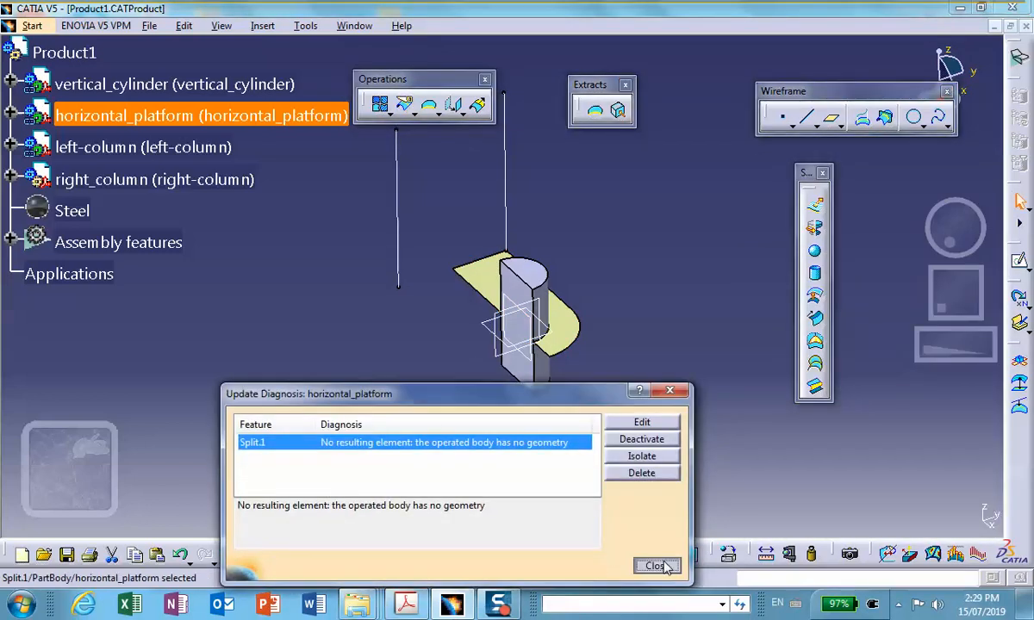
Activate Product1 and create a Static Analysis case for it in Generative Structural Analysis.
{"action": "middle_click_drag", "start_coordinate": [649, 385], "coordinate": [635, 340]}
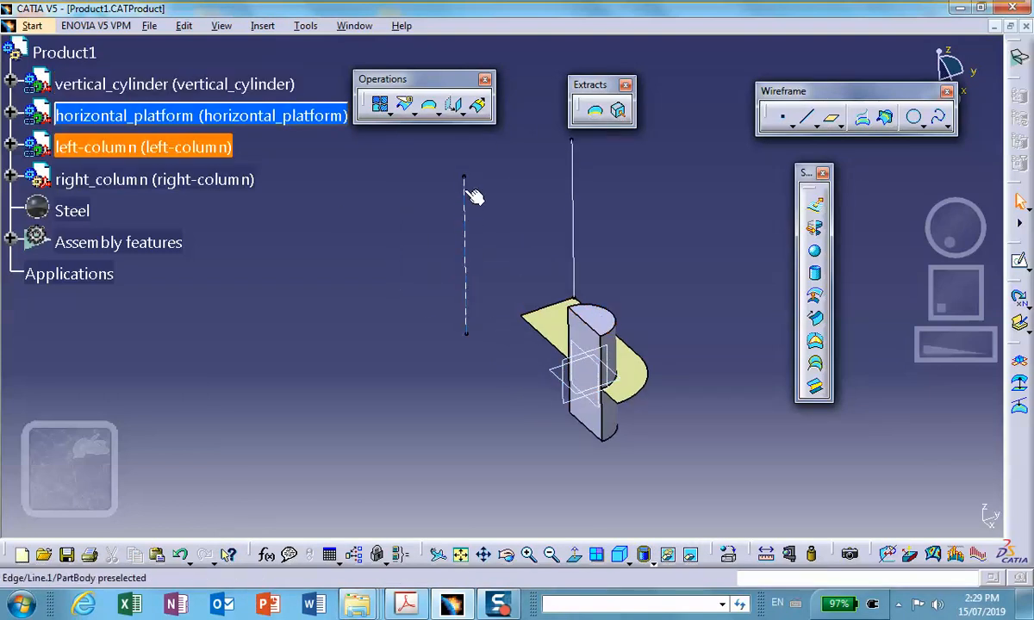
{"action": "mouse_move", "coordinate": [480, 276]}
{"action": "middle_mouse_down"}
{"action": "mouse_move", "coordinate": [475, 261]}
{"action": "mouse_move", "coordinate": [439, 275]}
{"action": "middle_mouse_up"}
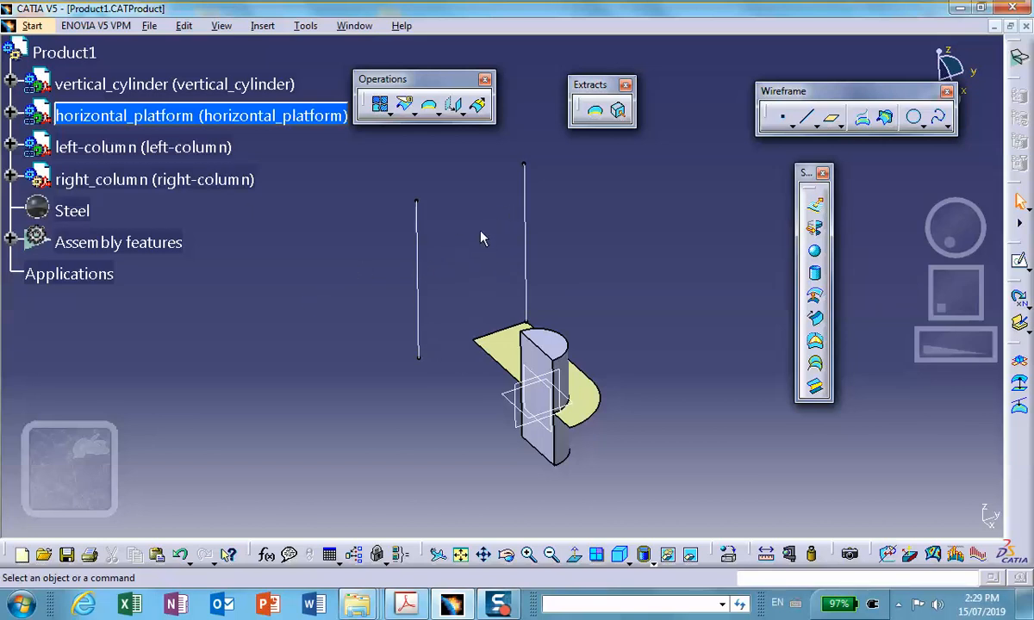
{"action": "double_click", "coordinate": [65, 53]}
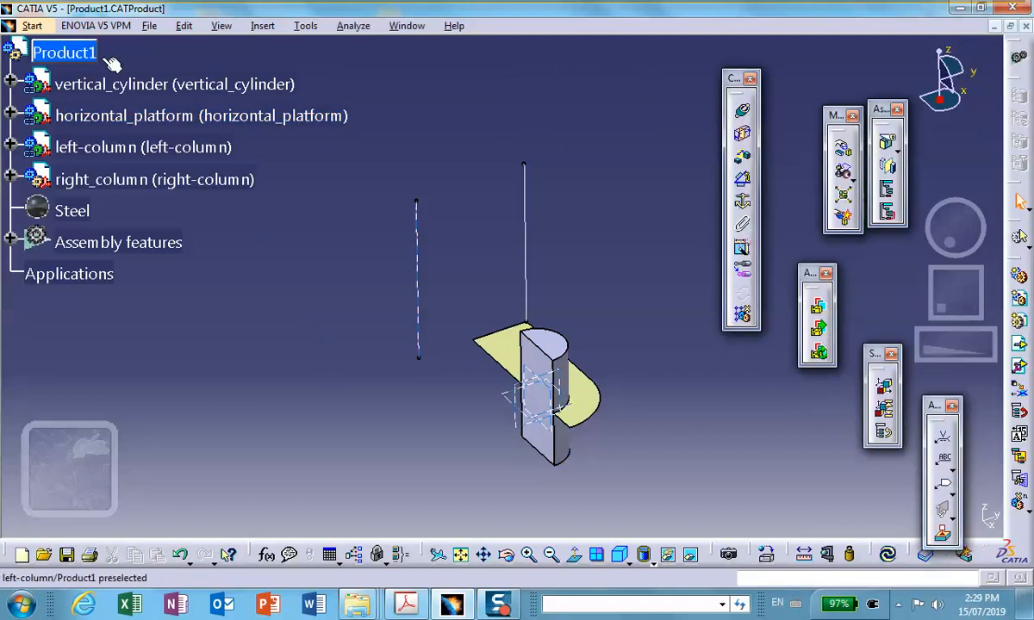
{"action": "left_click", "coordinate": [32, 26]}
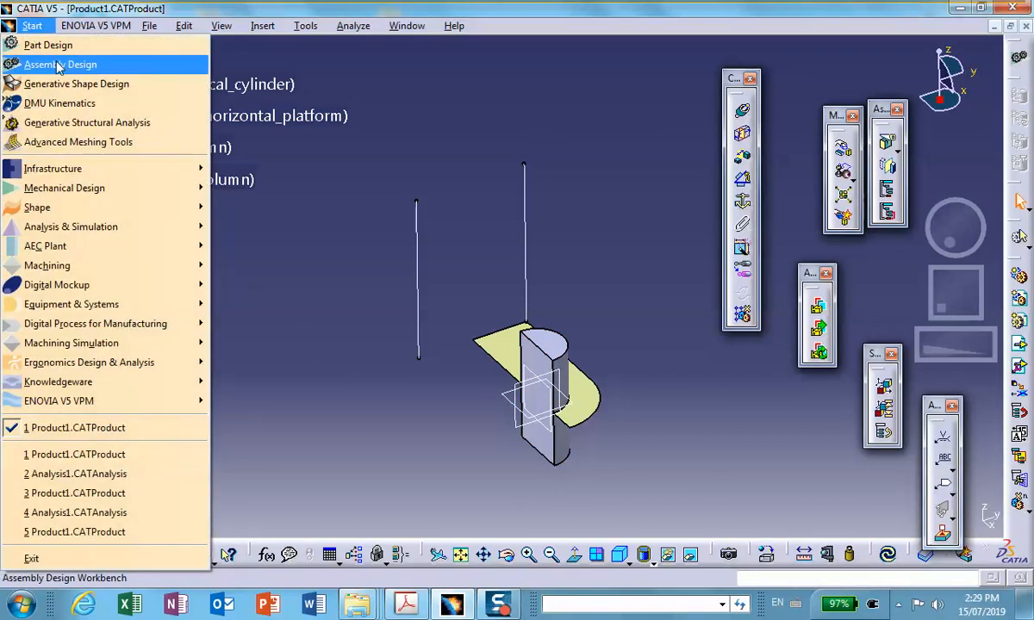
{"action": "mouse_move", "coordinate": [78, 226]}
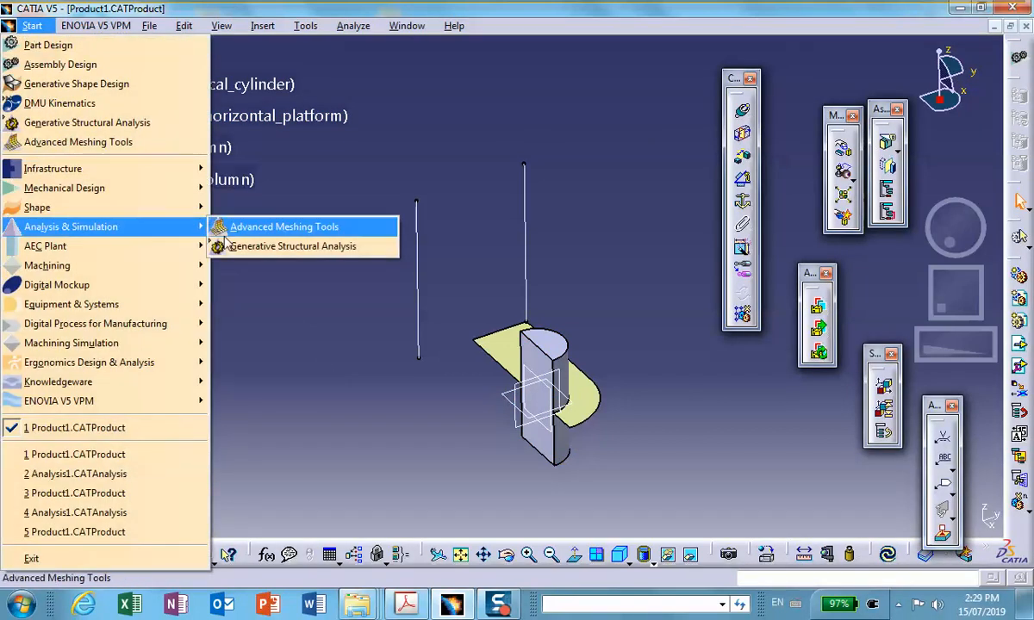
{"action": "left_click", "coordinate": [259, 245]}
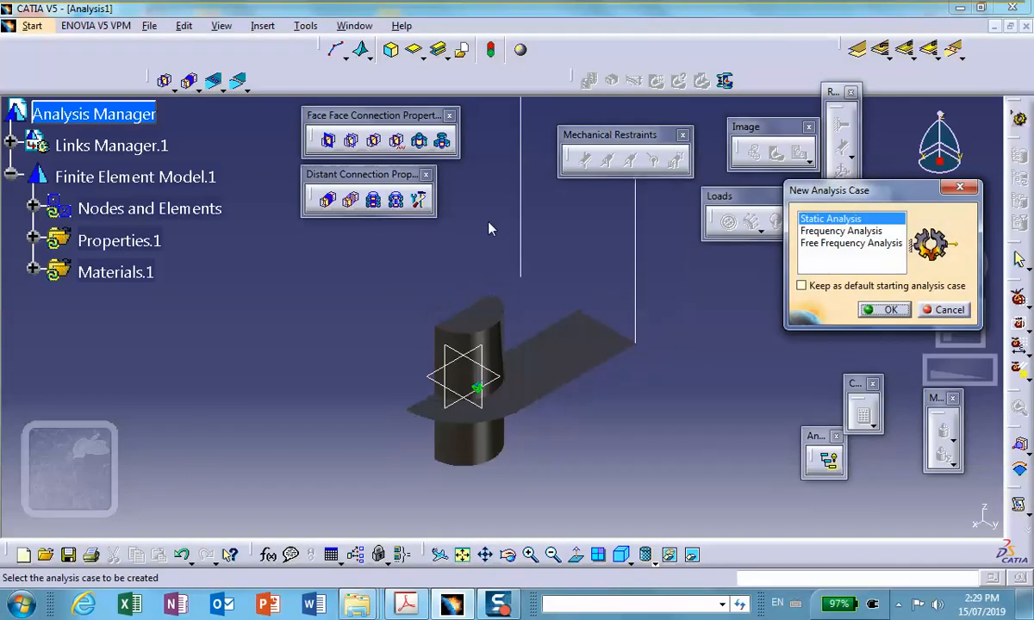
{"action": "left_click", "coordinate": [887, 310]}
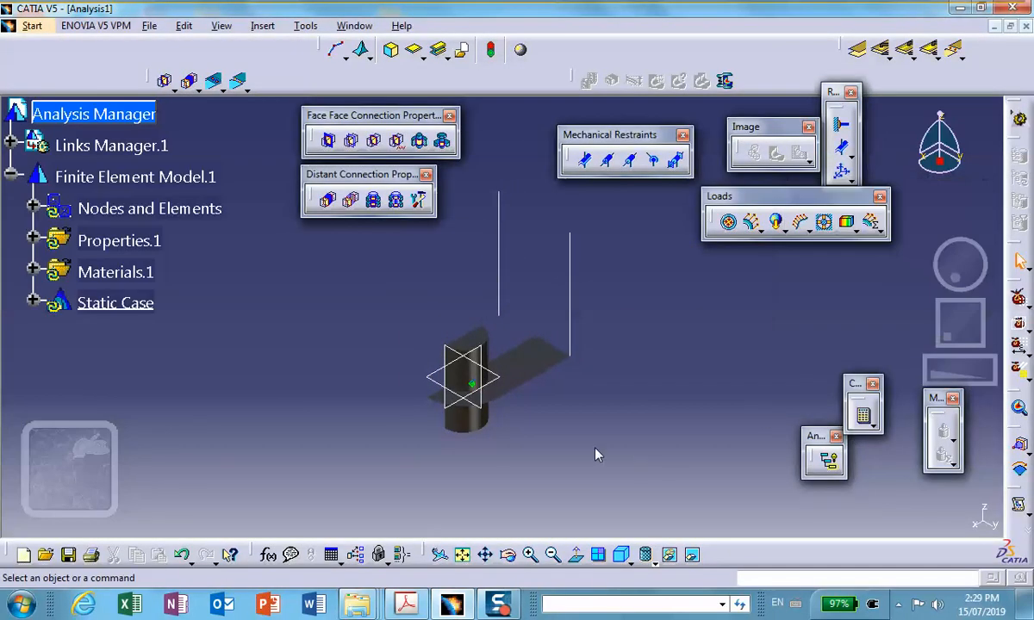
Display the analysis model in Shading with Edges without Smooth Edges mode.
{"action": "left_click", "coordinate": [651, 560]}
{"action": "left_click", "coordinate": [671, 484]}
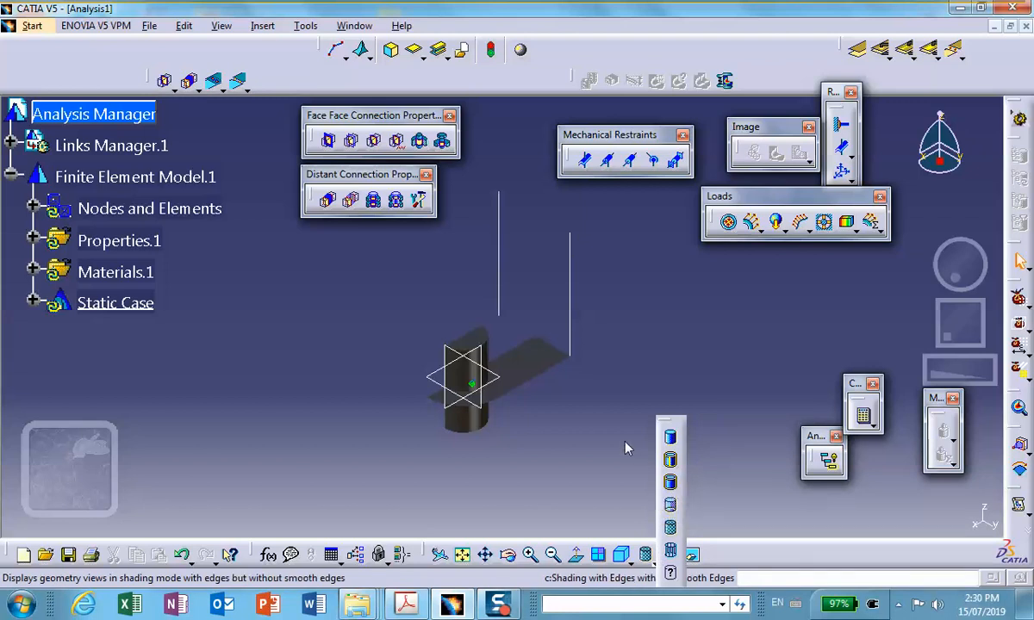
{"action": "middle_click_drag", "start_coordinate": [625, 446], "coordinate": [607, 370]}
{"action": "middle_click_drag", "start_coordinate": [418, 396], "coordinate": [431, 364]}
{"action": "scroll", "coordinate": [450, 352], "scroll_direction": "down", "scroll_amount": 1}
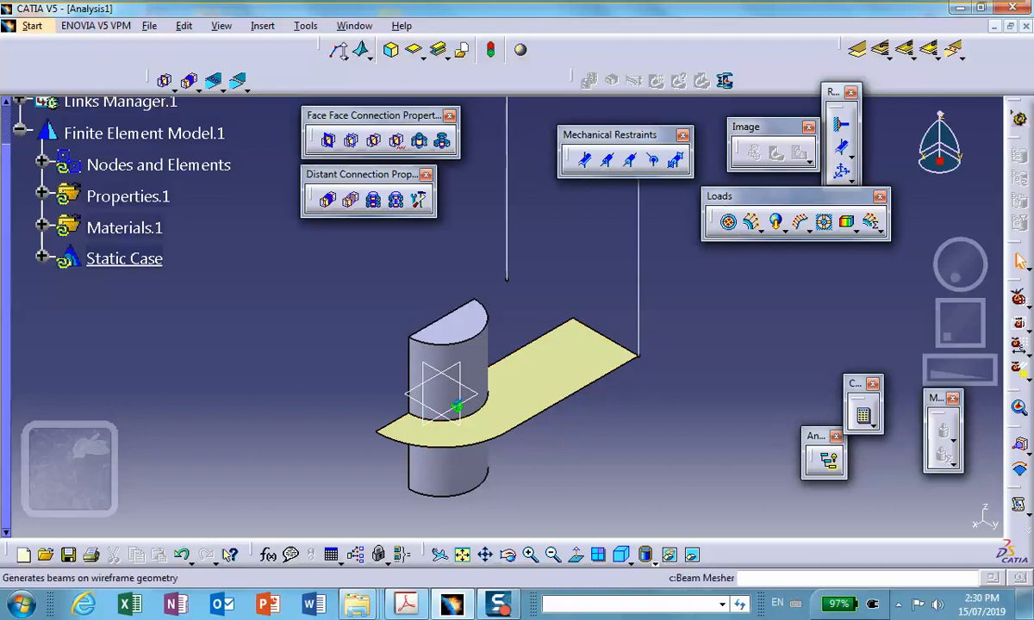
Apply a linear OCTREE Triangle Mesh with a size of 0.1 in to the horizontal platform surface.
{"action": "left_click", "coordinate": [346, 57]}
{"action": "left_click", "coordinate": [358, 98]}
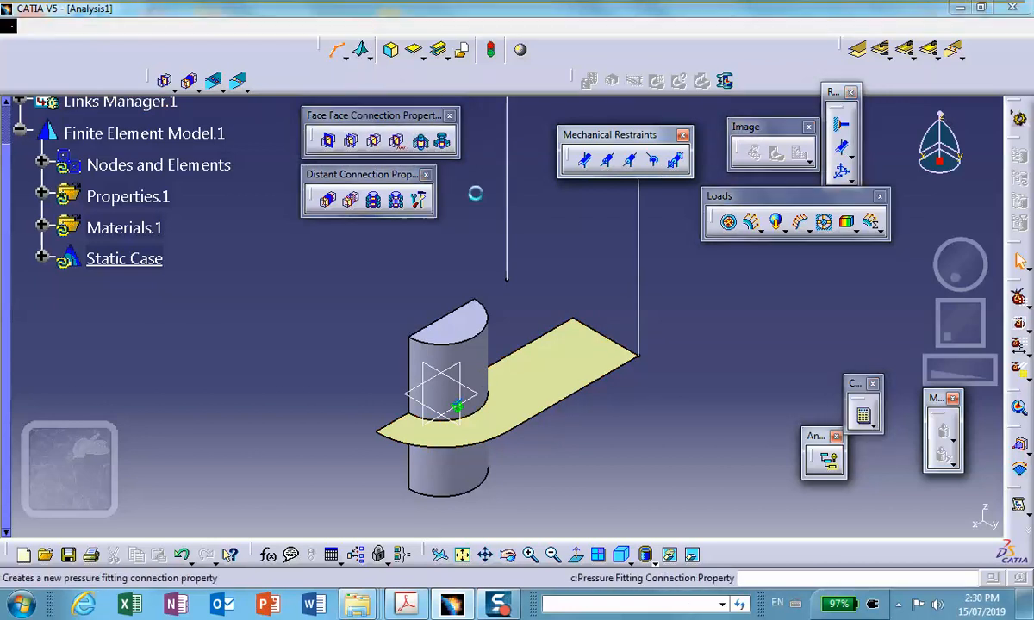
{"action": "left_click", "coordinate": [556, 352]}
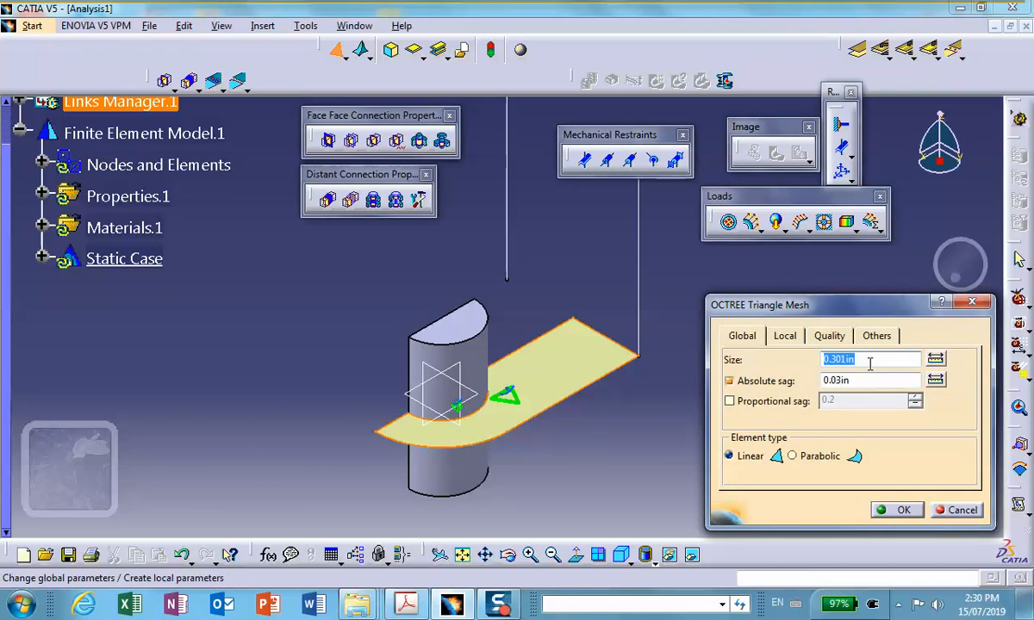
{"action": "type", "text": ".1"}
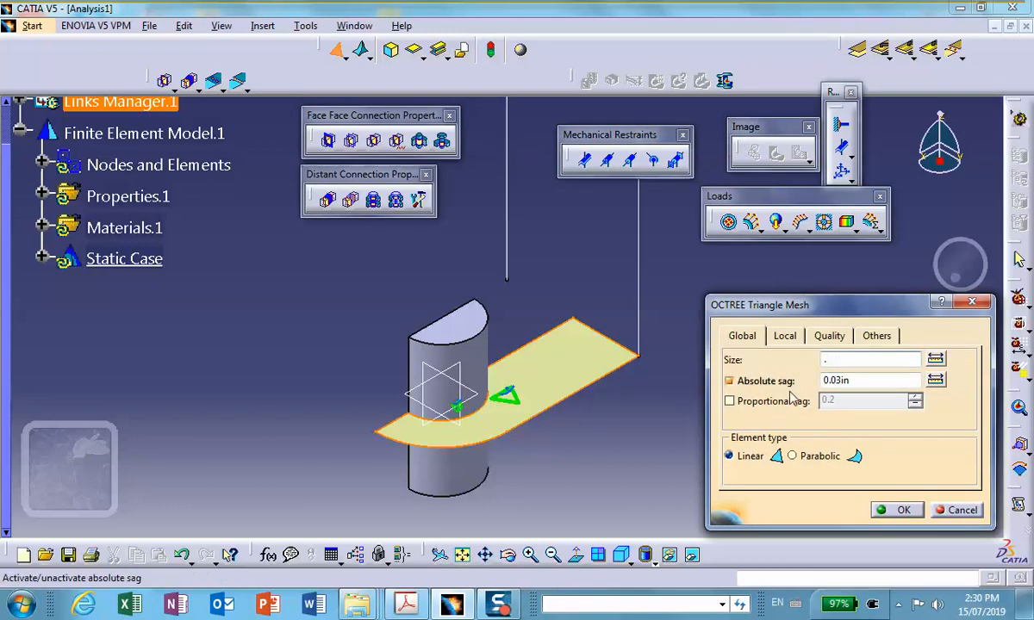
{"action": "left_click", "coordinate": [902, 510]}
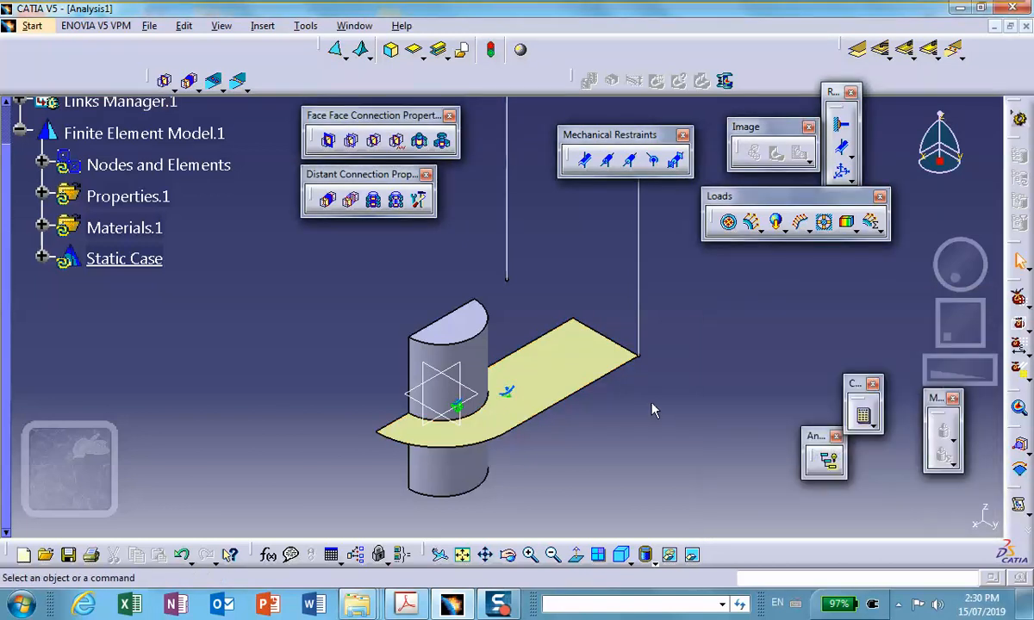
Assign a 2D Property with a thickness of 0.1 in to the horizontal platform surface.
{"action": "middle_click_drag", "start_coordinate": [575, 300], "coordinate": [521, 330]}
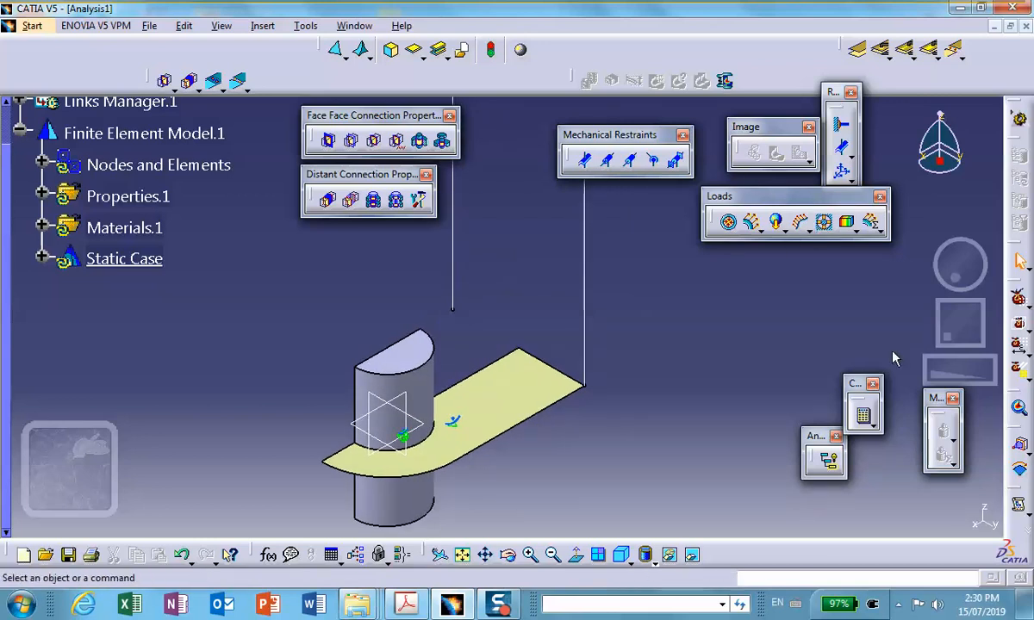
{"action": "left_click", "coordinate": [414, 50]}
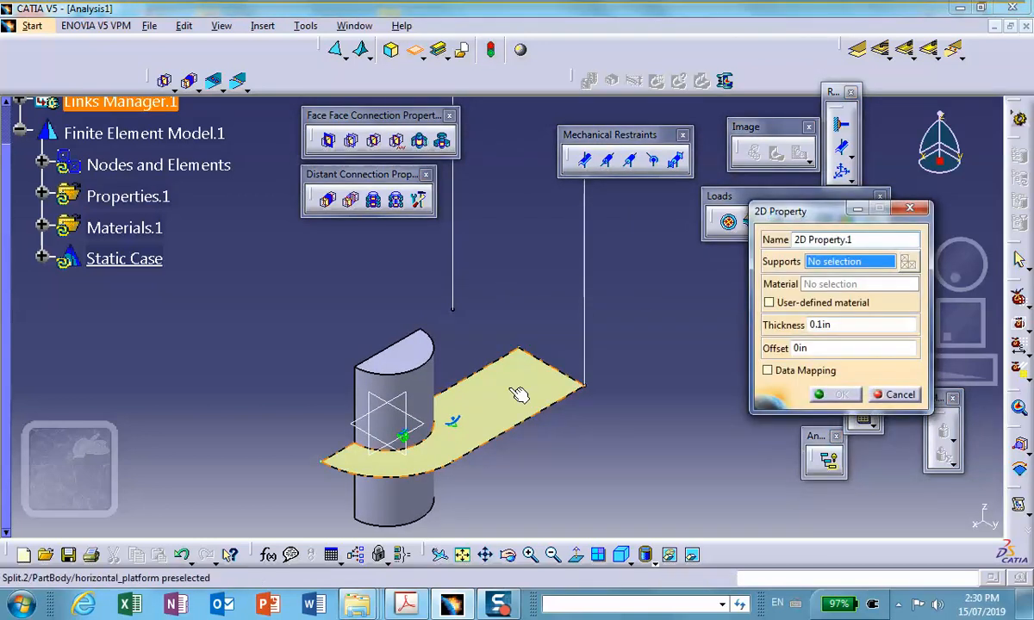
{"action": "left_click", "coordinate": [517, 388]}
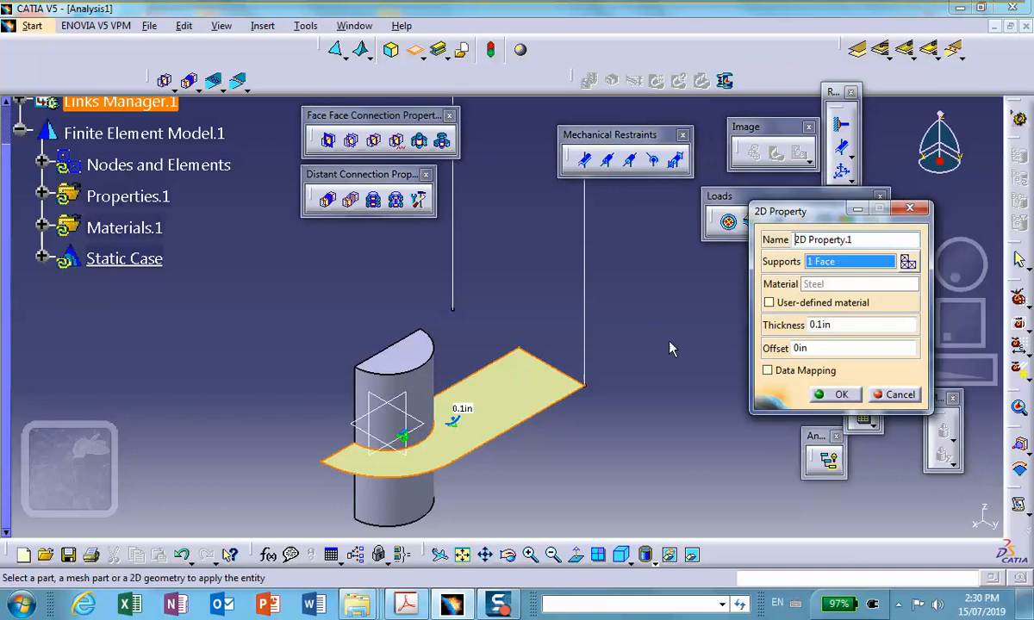
{"action": "left_click", "coordinate": [831, 394]}
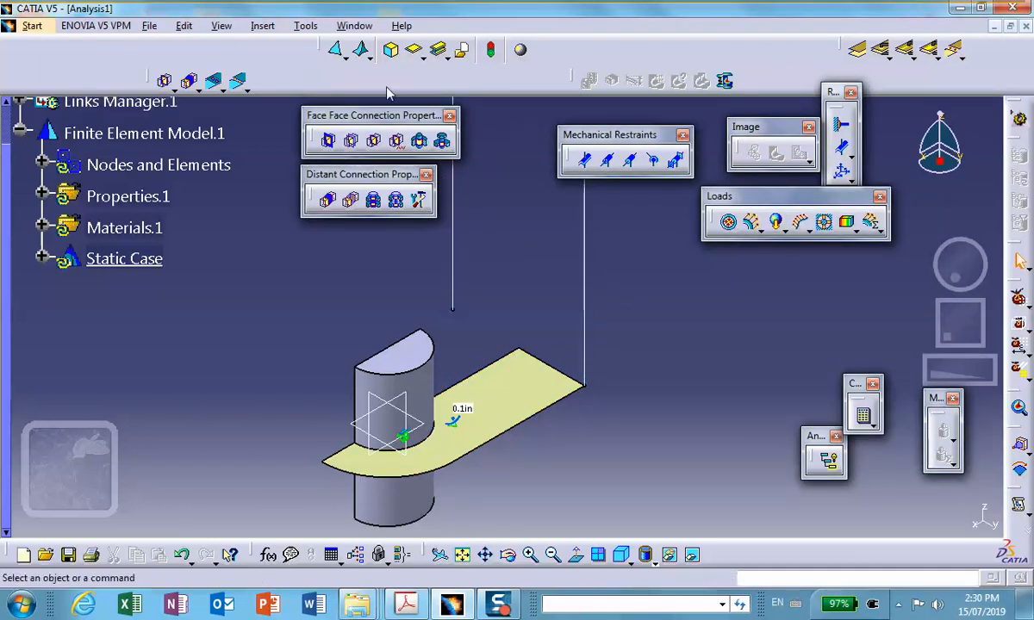
Apply a Beam Mesh with a 0.2 in element size to the column line standing on the platform's corner.
{"action": "left_click", "coordinate": [344, 56]}
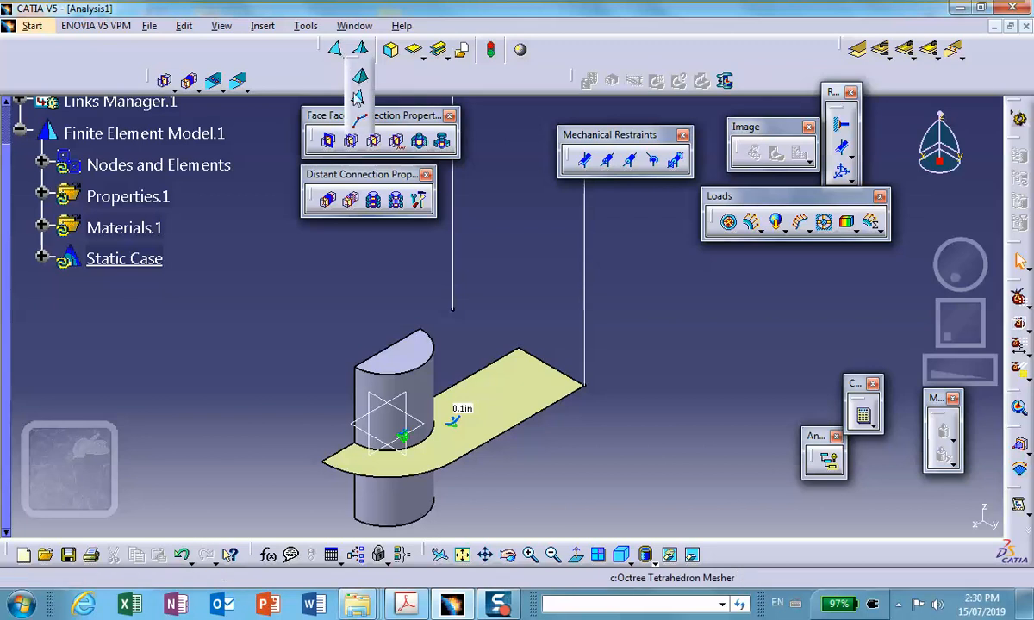
{"action": "left_click", "coordinate": [358, 121]}
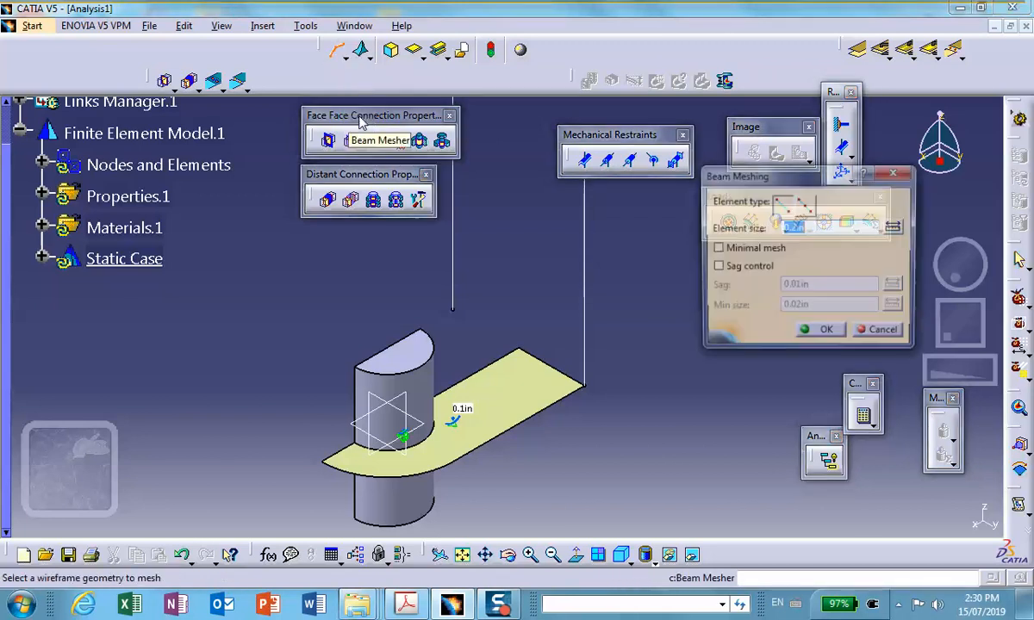
{"action": "left_click", "coordinate": [585, 232]}
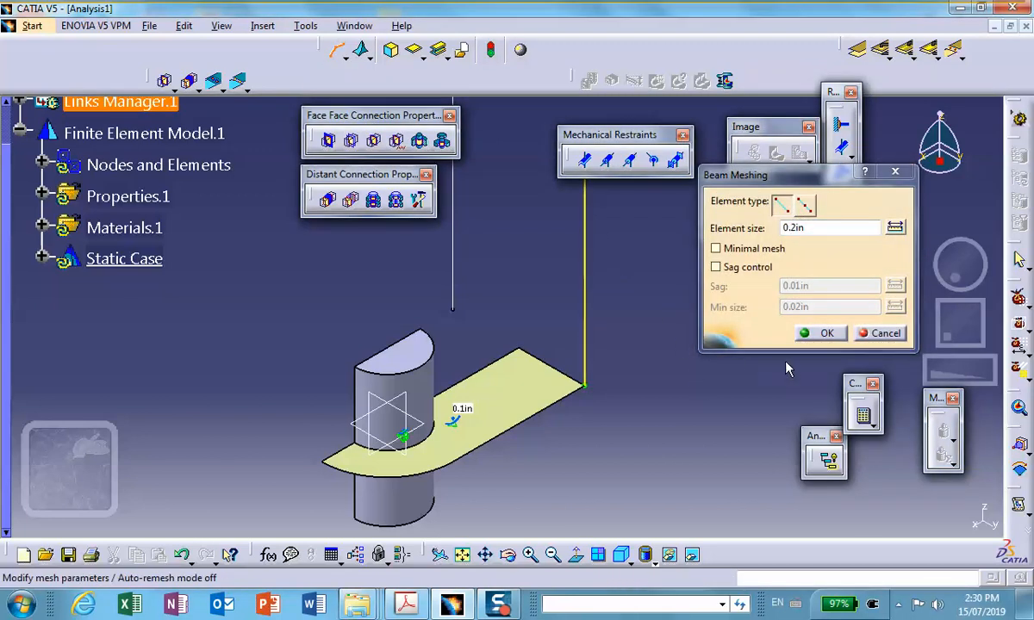
{"action": "left_click", "coordinate": [815, 333]}
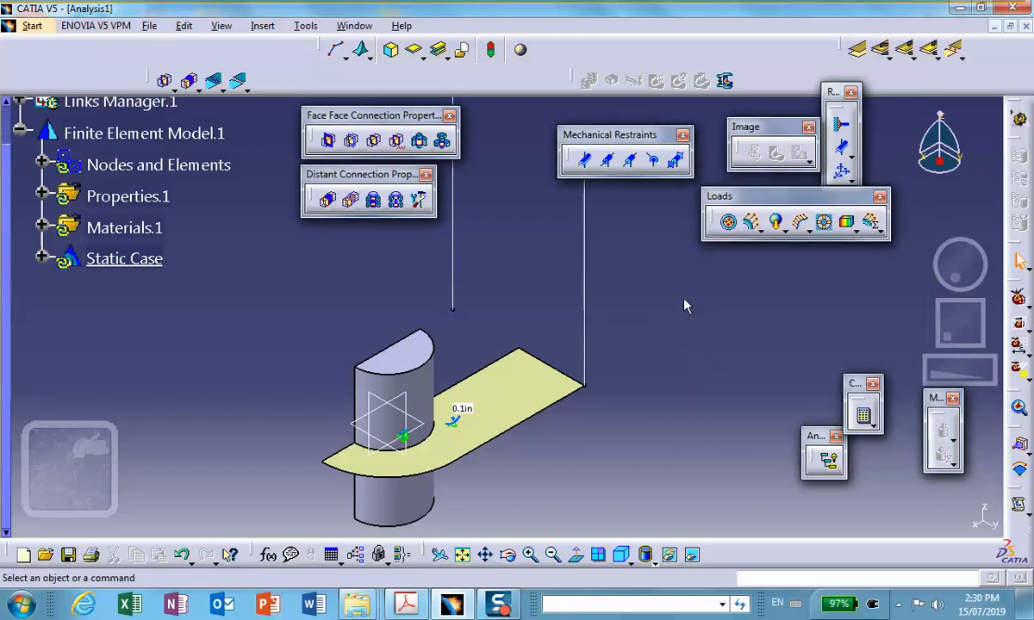
Start a 1D Property on the column line at the platform's corner with a 0.1 in by 0.1 in rectangular beam section.
{"action": "middle_click_drag", "start_coordinate": [686, 300], "coordinate": [635, 326]}
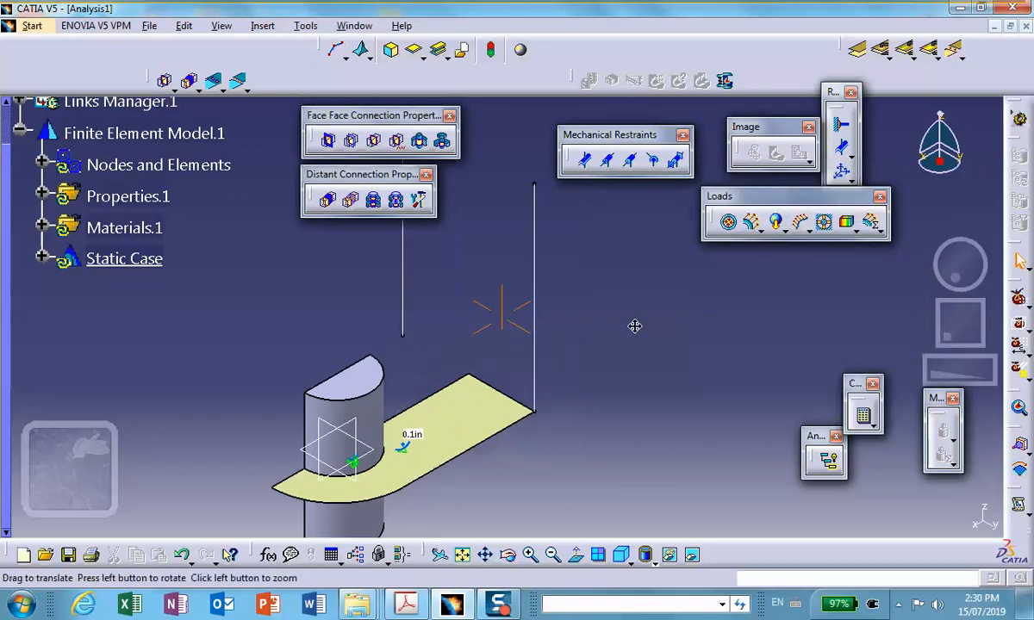
{"action": "left_click", "coordinate": [439, 51]}
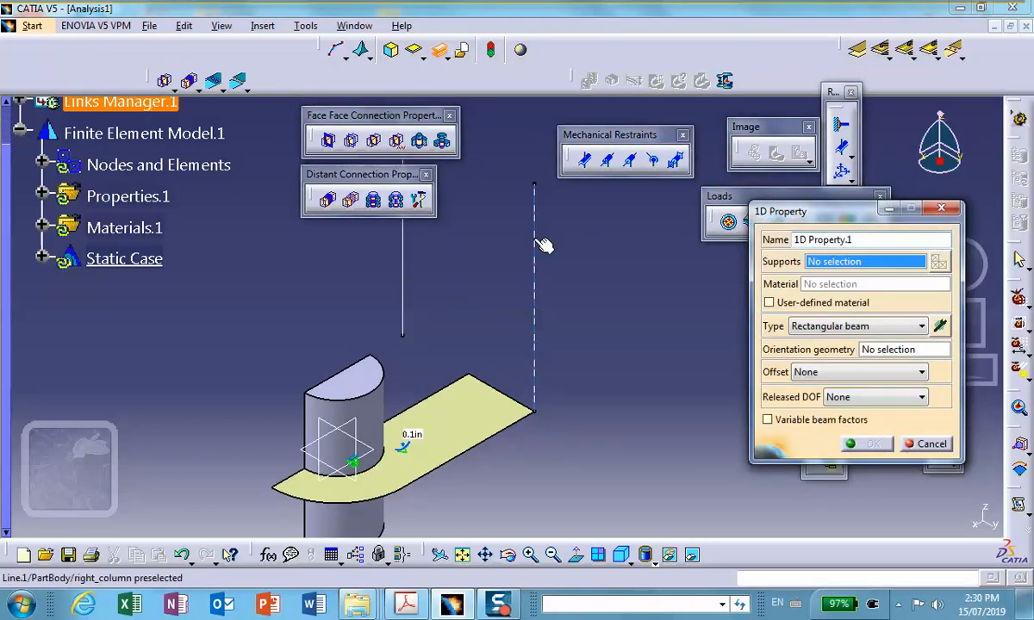
{"action": "left_click", "coordinate": [543, 246]}
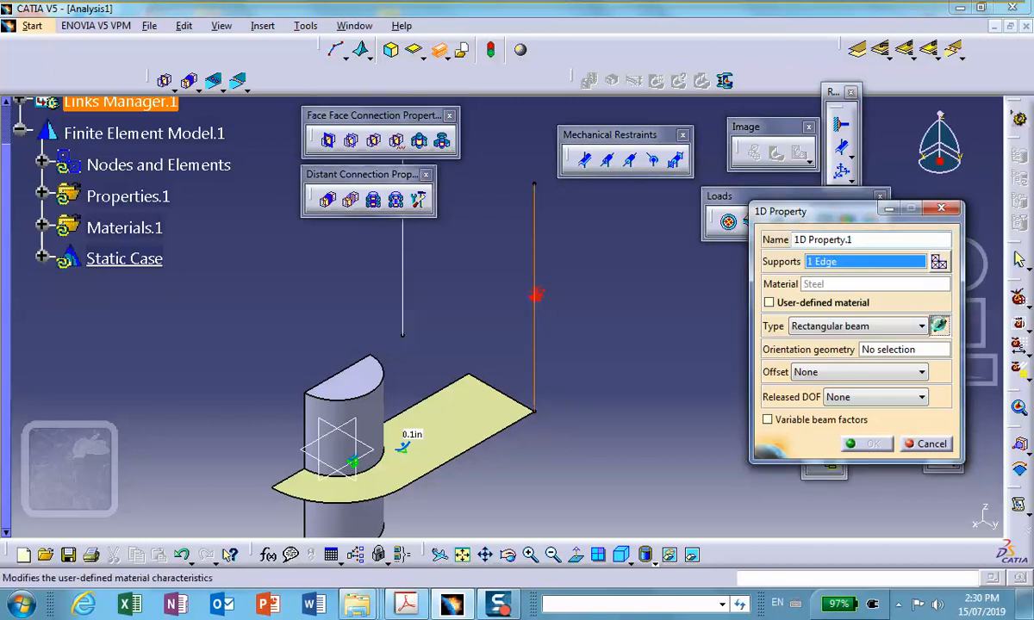
{"action": "left_click", "coordinate": [939, 326]}
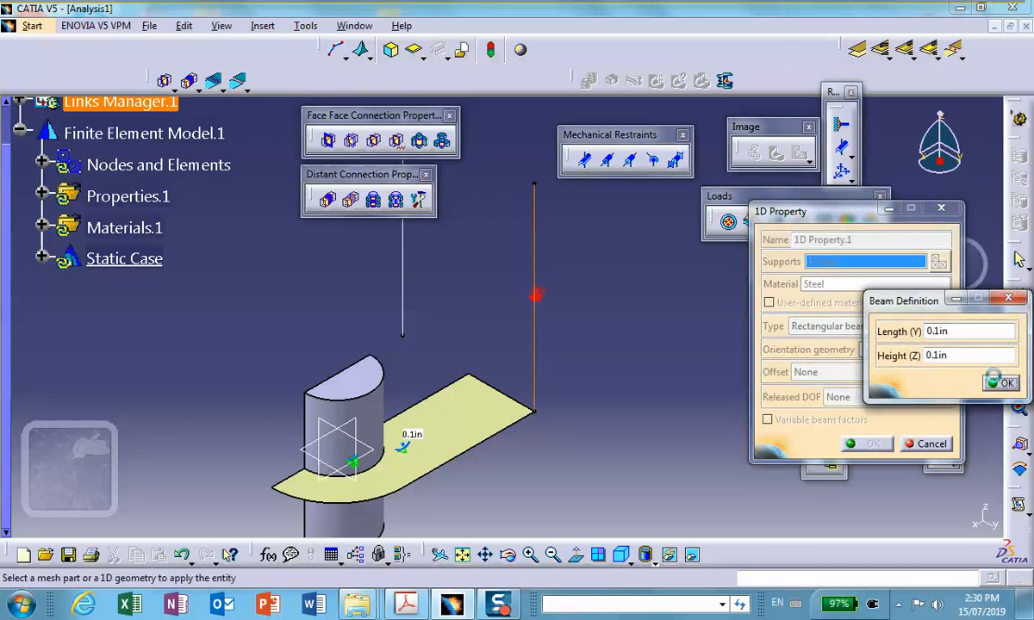
{"action": "left_click", "coordinate": [997, 382]}
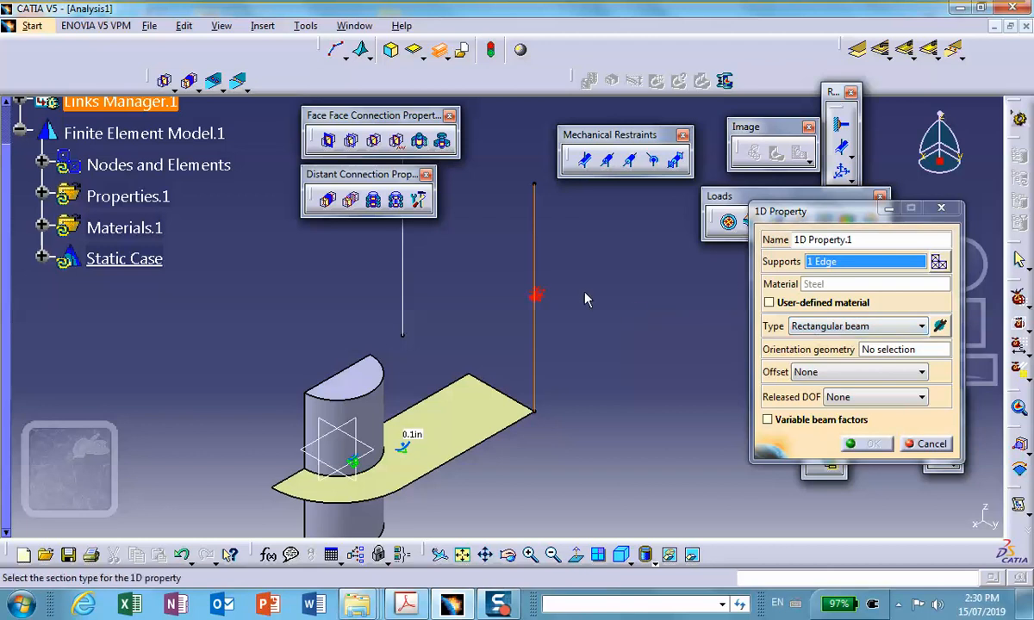
Use the adjacent far corner vertex of the platform as the beam's orientation geometry and finish the 1D property.
{"action": "left_click", "coordinate": [810, 347]}
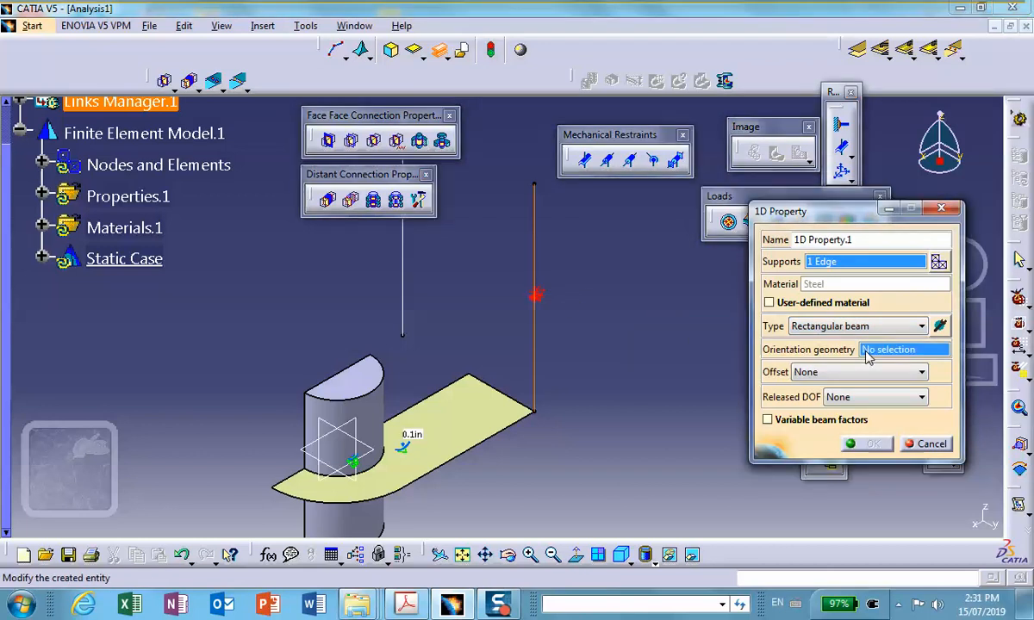
{"action": "middle_click_drag", "start_coordinate": [618, 373], "coordinate": [470, 157]}
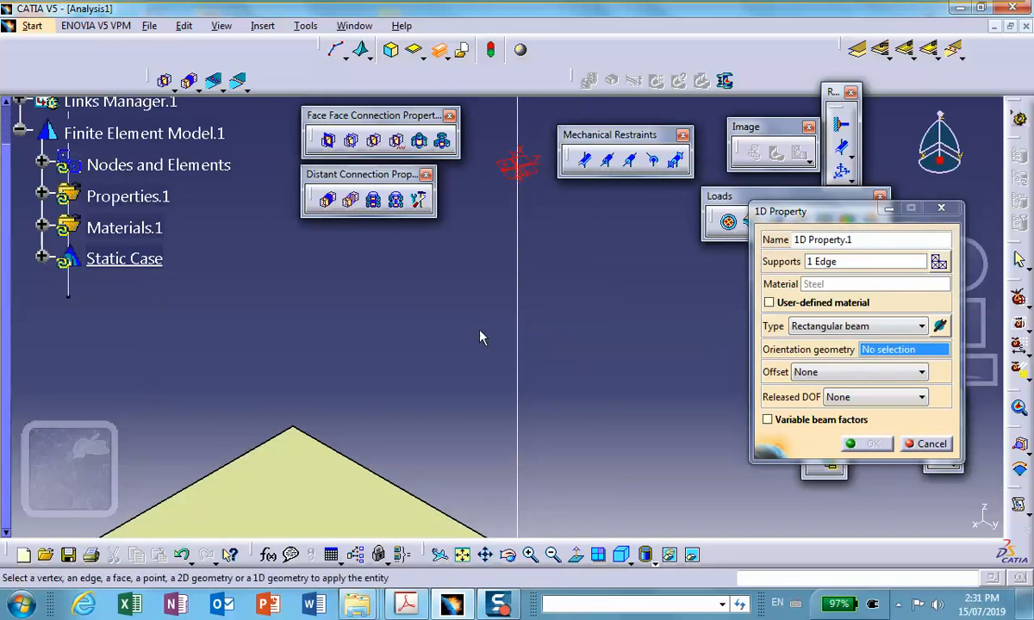
{"action": "left_click", "coordinate": [299, 435]}
{"action": "middle_click_drag", "start_coordinate": [512, 191], "coordinate": [528, 323]}
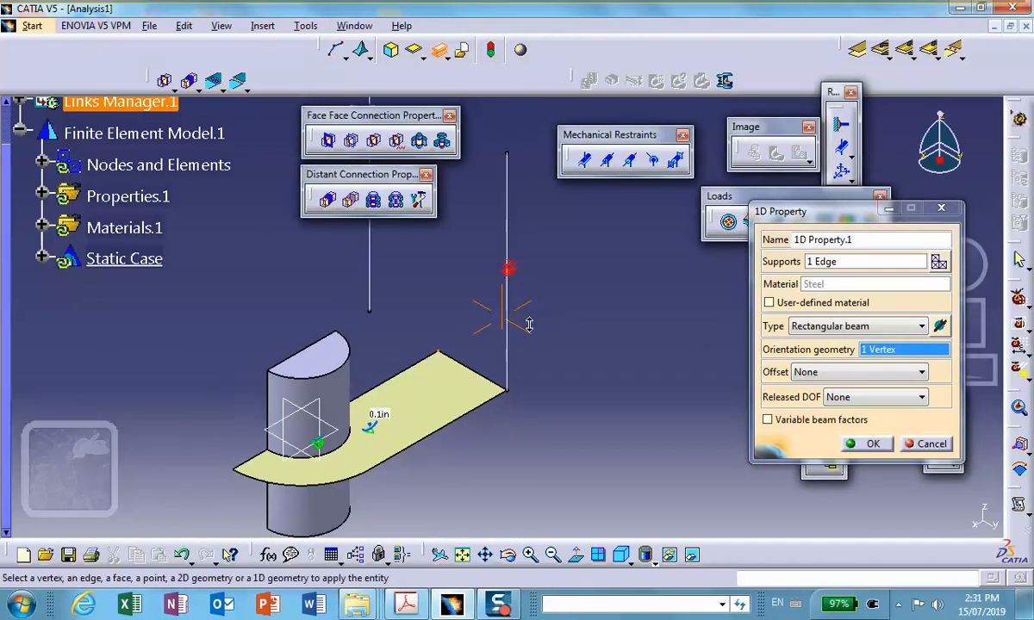
{"action": "left_click", "coordinate": [872, 445]}
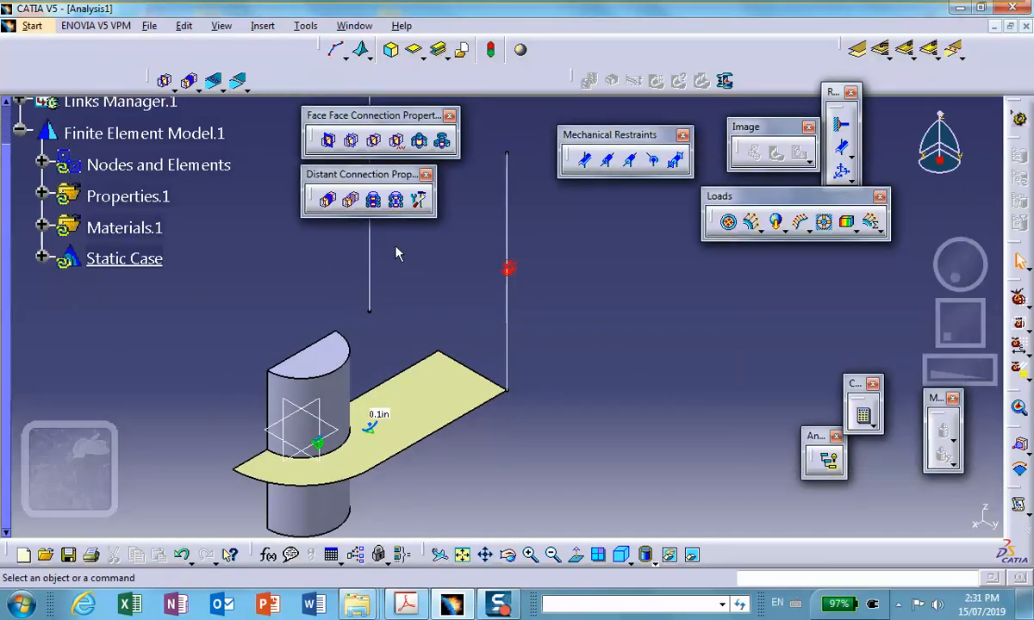
Generate the Mesh Visualization for Nodes and Elements, accepting the mesh update.
{"action": "middle_click_drag", "start_coordinate": [396, 253], "coordinate": [485, 252]}
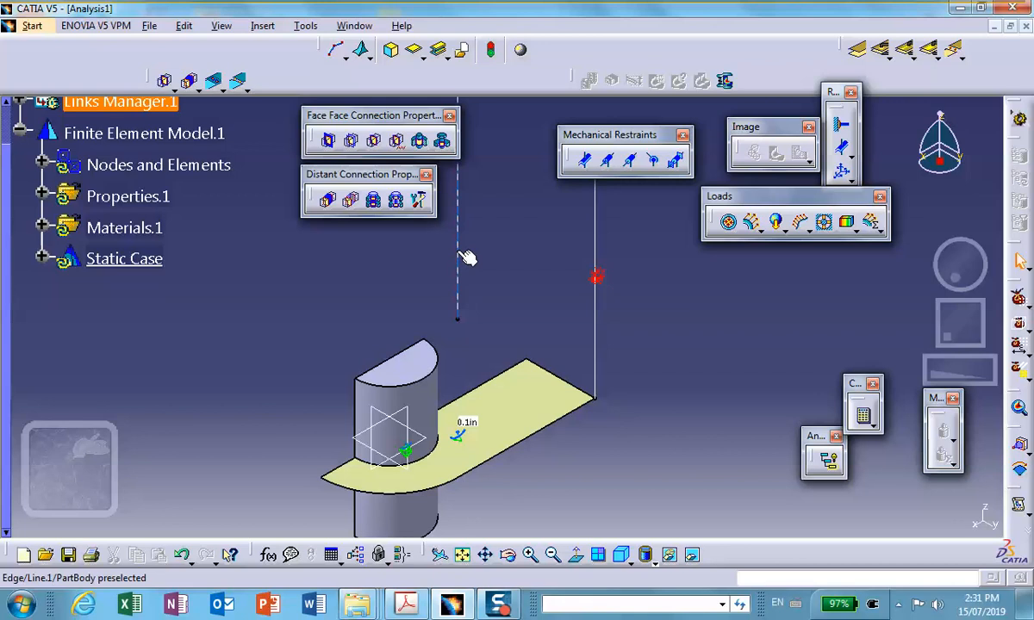
{"action": "right_click", "coordinate": [108, 172]}
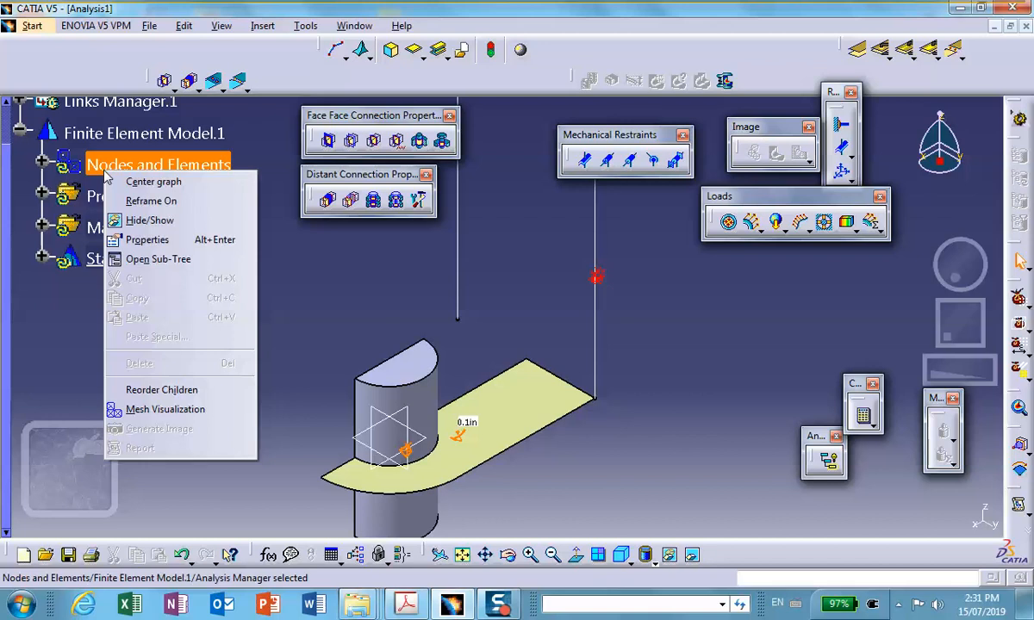
{"action": "left_click", "coordinate": [163, 409]}
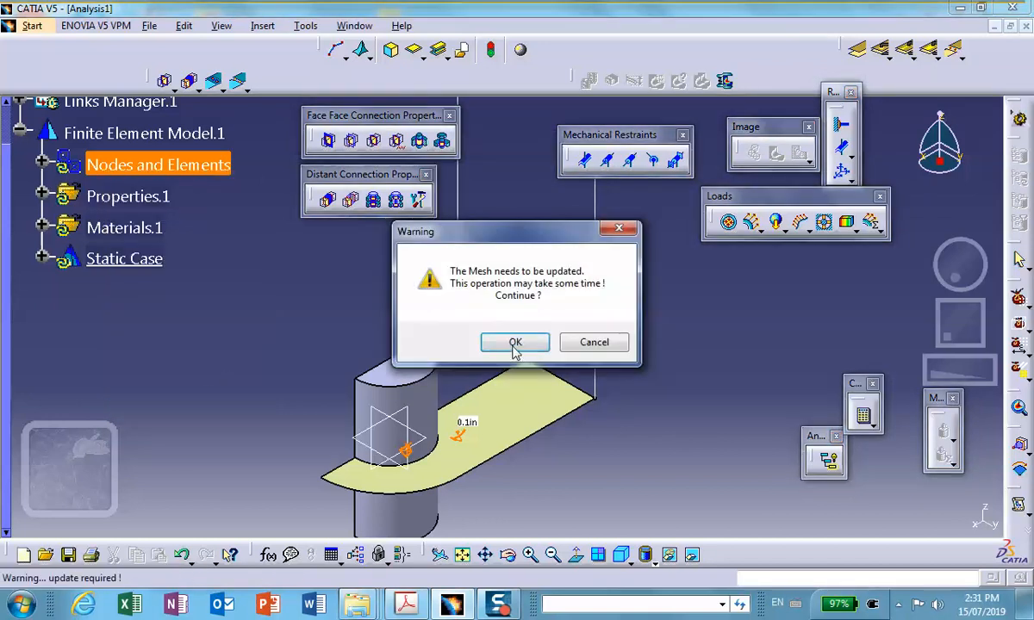
{"action": "left_click", "coordinate": [517, 345]}
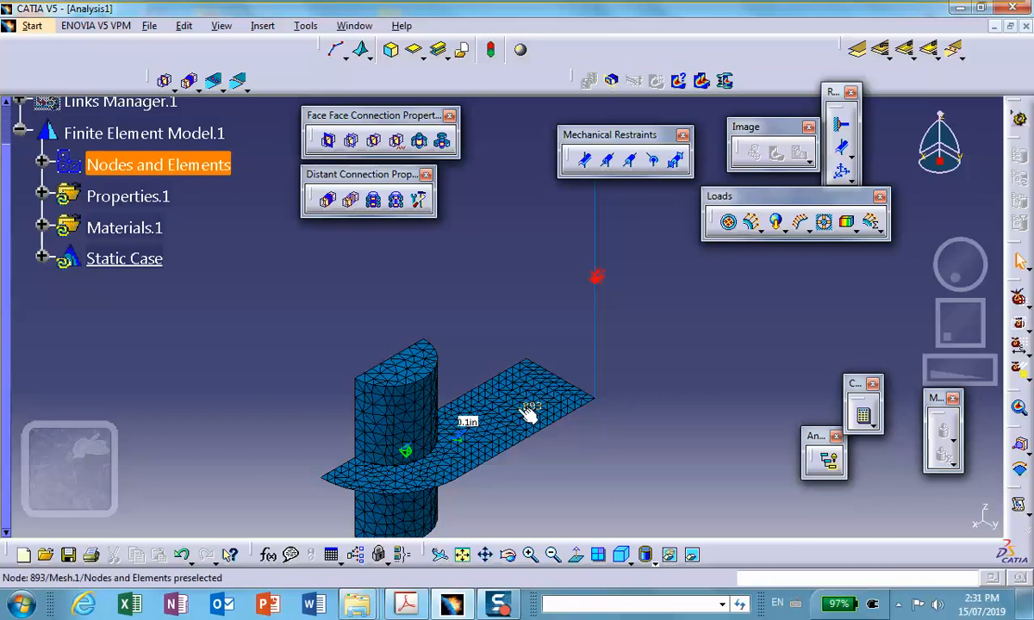
Change the fill color of OCTREE Triangle Mesh.1 to yellow.
{"action": "left_click", "coordinate": [41, 164]}
{"action": "right_click", "coordinate": [160, 229]}
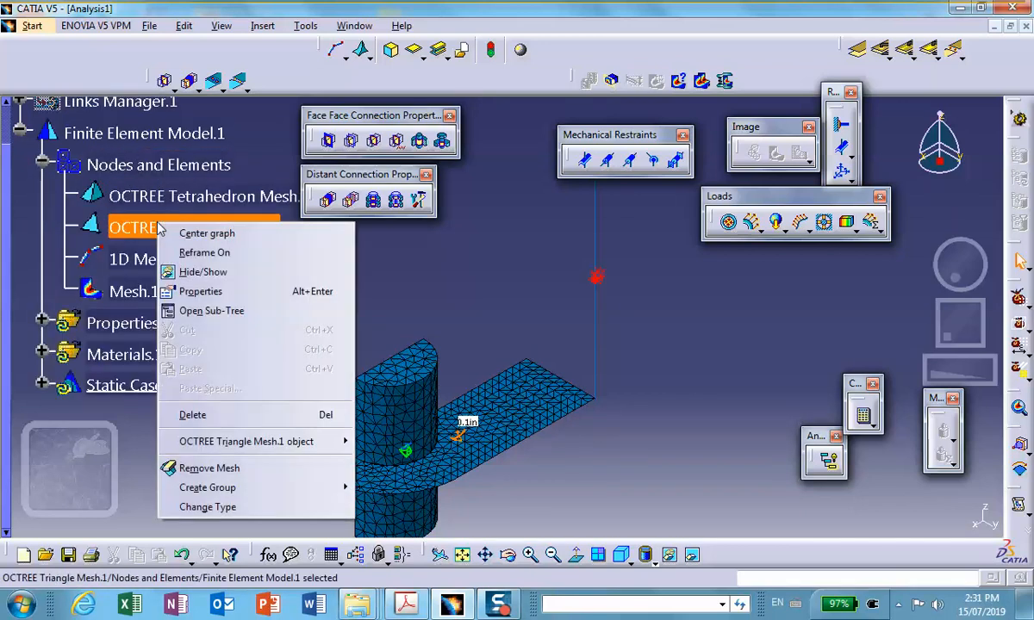
{"action": "left_click", "coordinate": [226, 292]}
{"action": "left_click", "coordinate": [371, 173]}
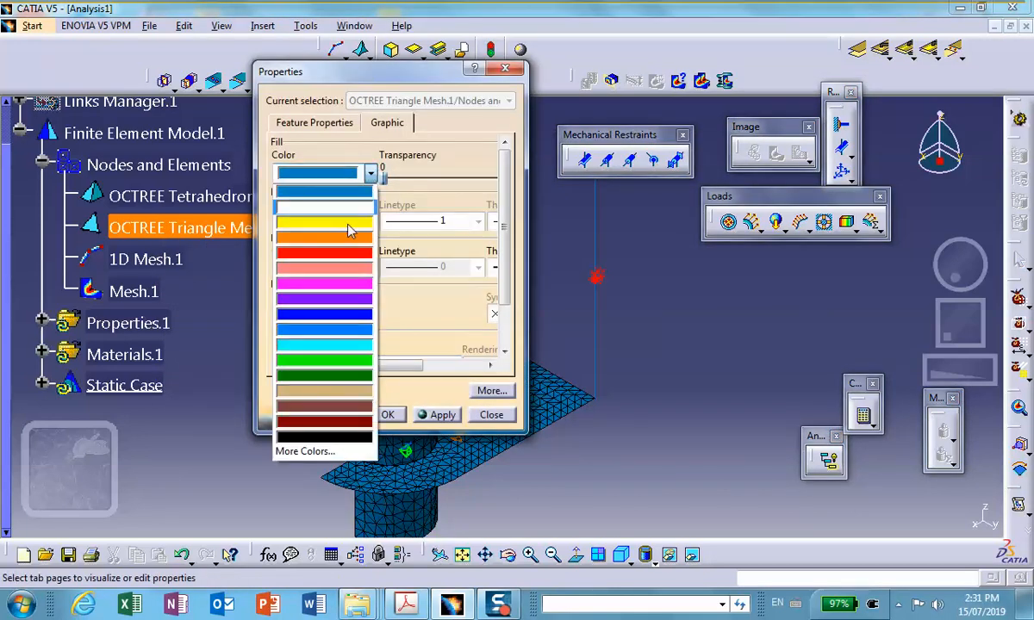
{"action": "left_click", "coordinate": [347, 224]}
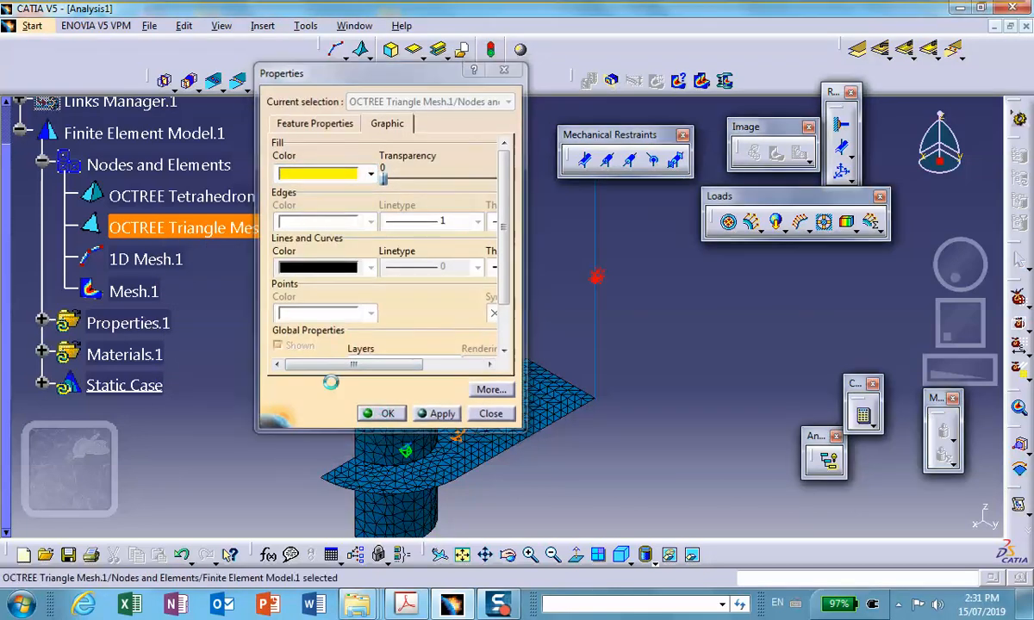
Change the fill color of 1D Mesh.1 to bright green.
{"action": "right_click", "coordinate": [156, 267]}
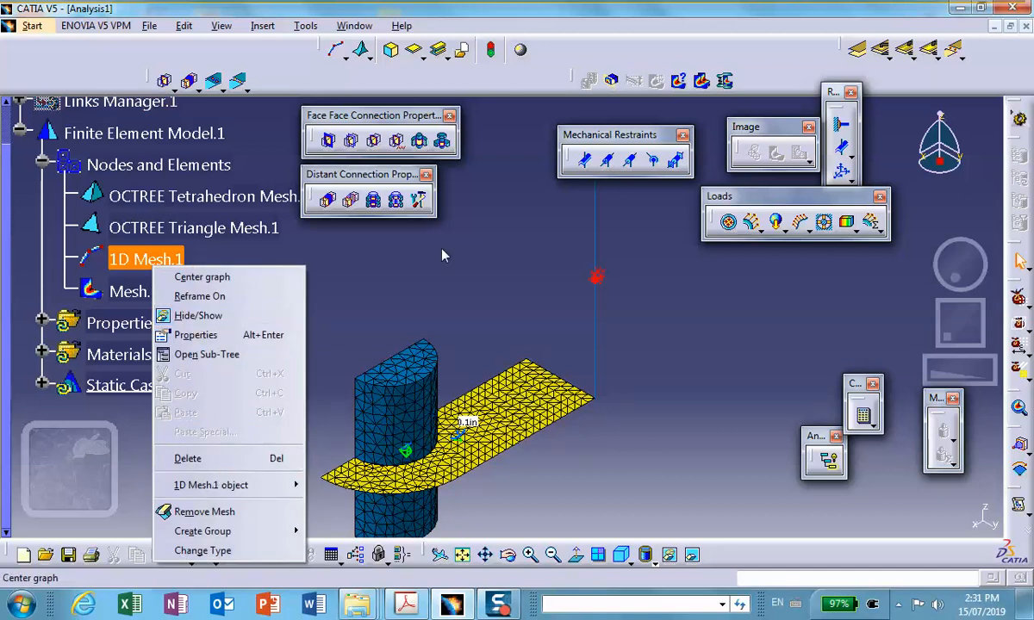
{"action": "left_click", "coordinate": [207, 335]}
{"action": "left_click", "coordinate": [370, 174]}
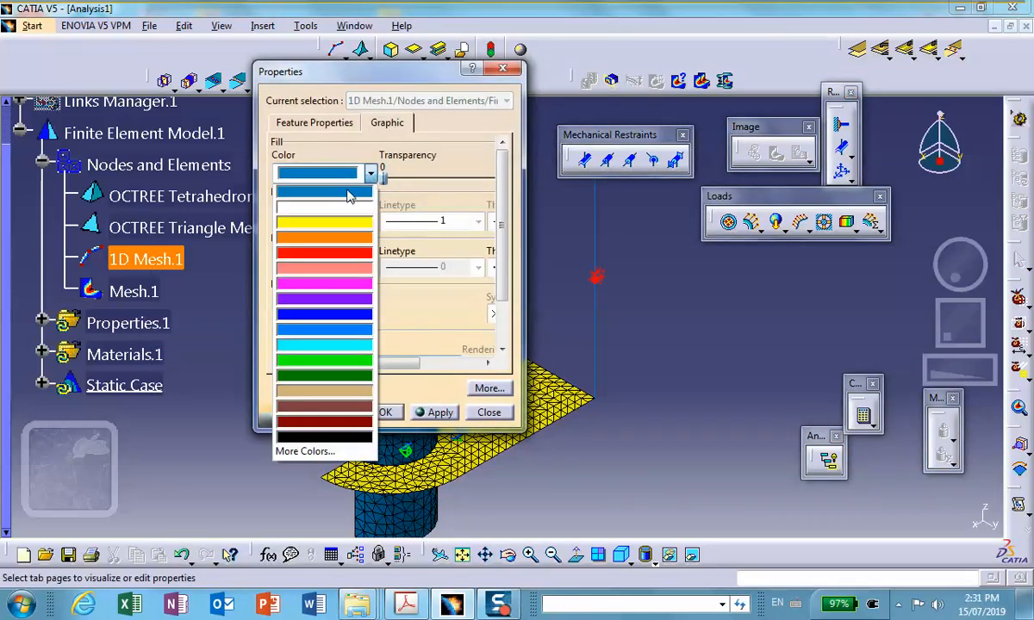
{"action": "left_click", "coordinate": [323, 362]}
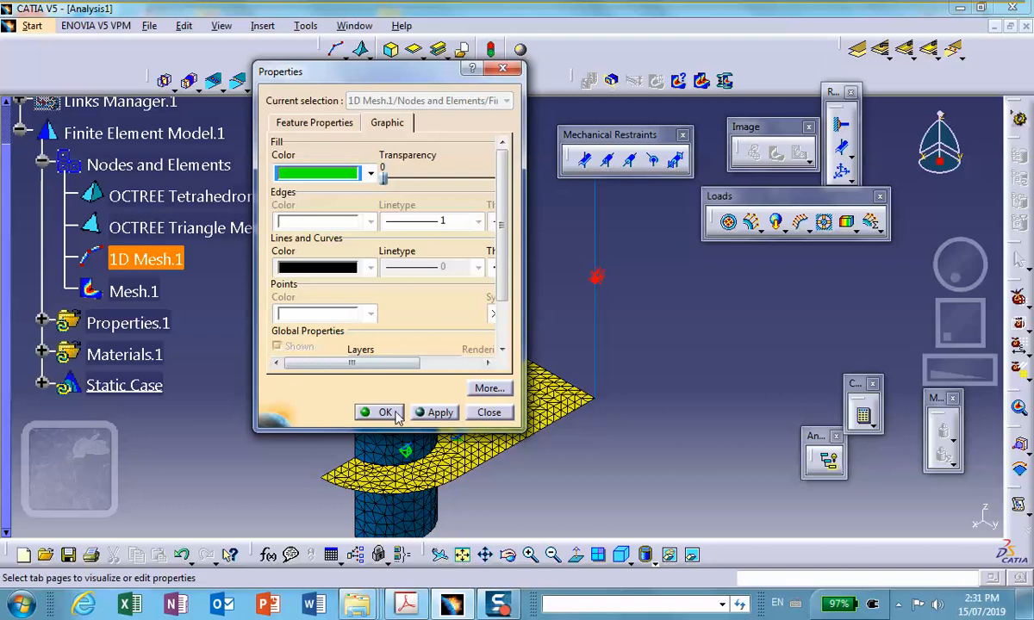
{"action": "left_click", "coordinate": [379, 412]}
Deactivate the Mesh.1 image and hide the column line that is not attached to the cut platform.
{"action": "middle_click_drag", "start_coordinate": [699, 309], "coordinate": [667, 384]}
{"action": "right_click", "coordinate": [134, 290]}
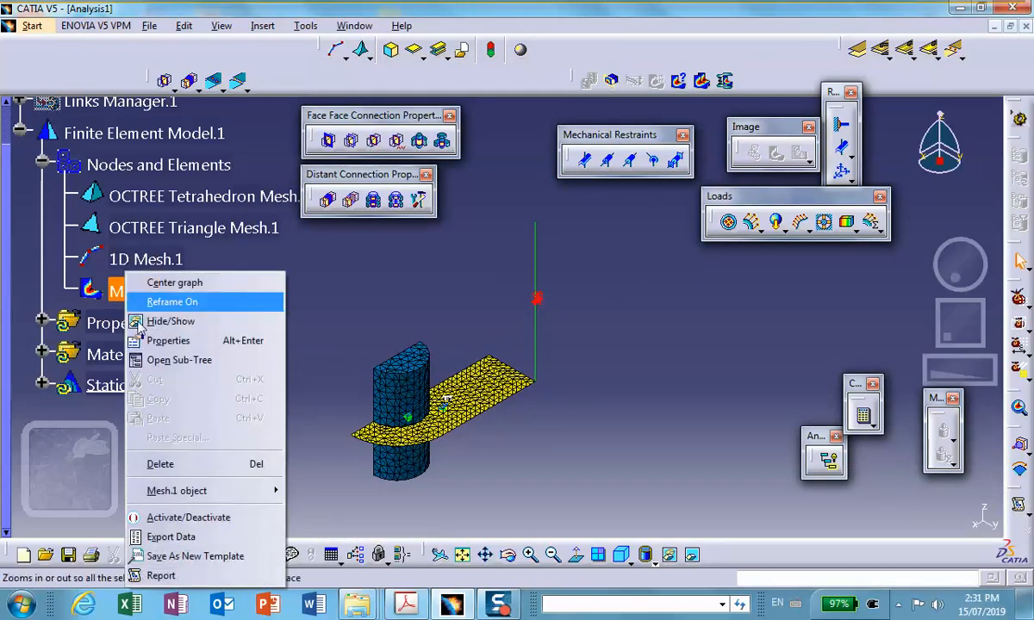
{"action": "left_click", "coordinate": [269, 520]}
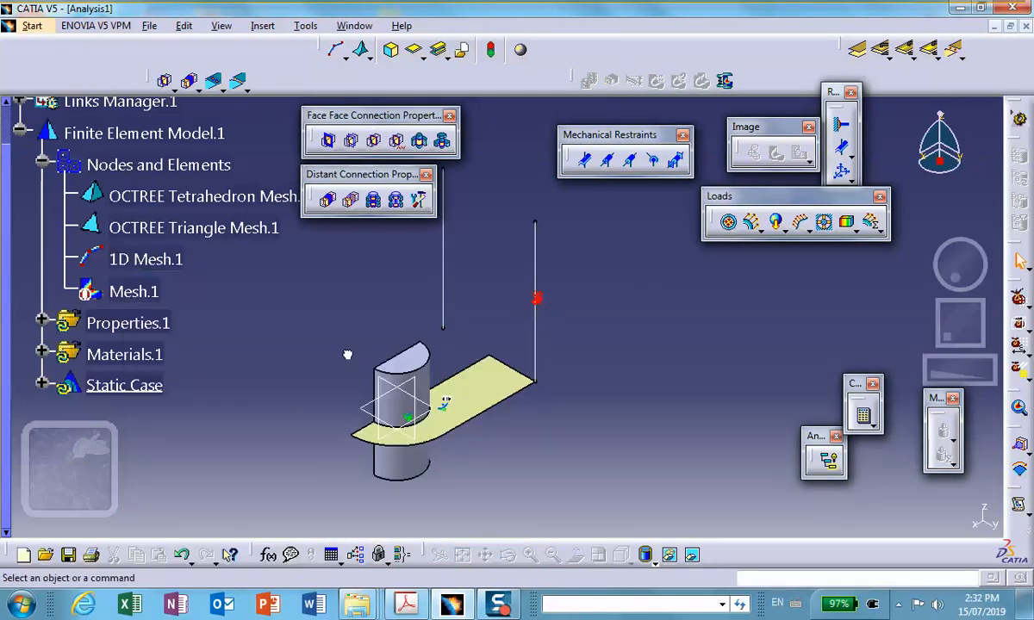
{"action": "right_click", "coordinate": [452, 252]}
{"action": "left_click", "coordinate": [457, 295]}
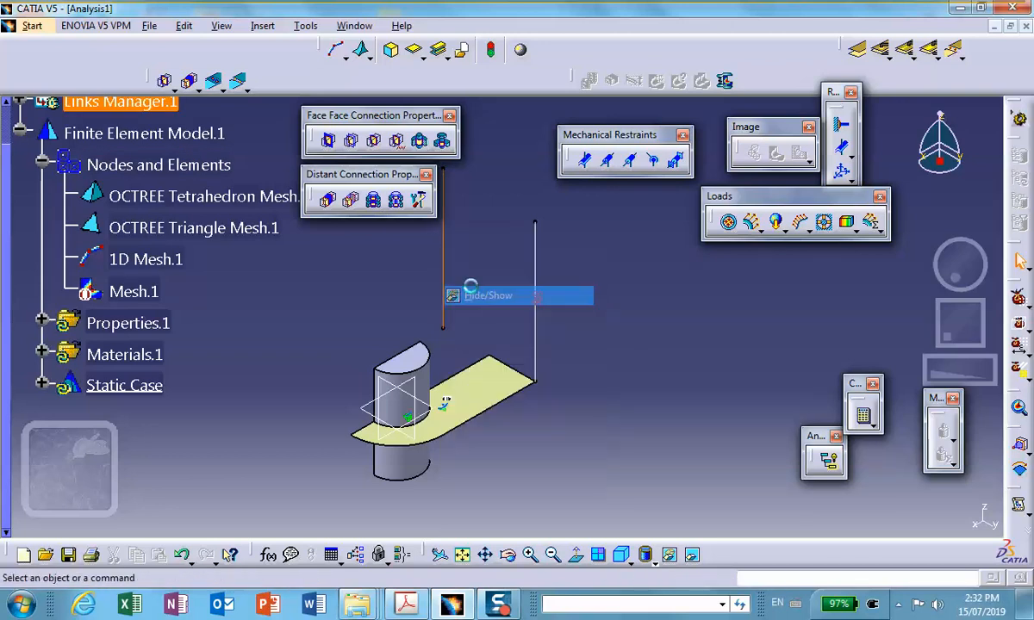
Save all modified documents through Save Management, storing the analysis as Analysis1.CATAnalysis in the Chapter19_one_plane_of_symmetry folder.
{"action": "left_click", "coordinate": [149, 27]}
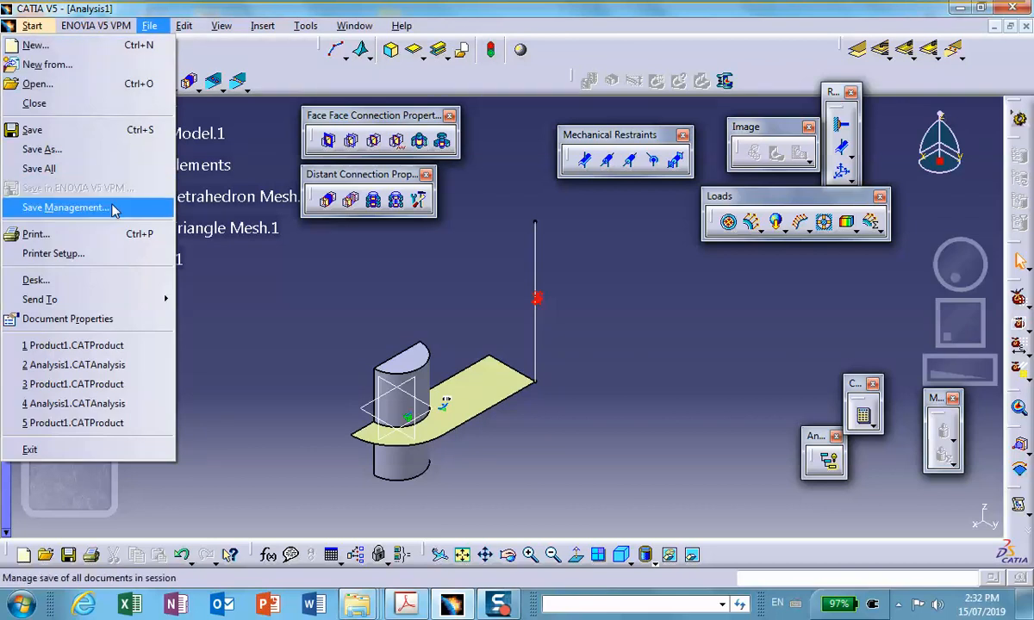
{"action": "left_click", "coordinate": [86, 207]}
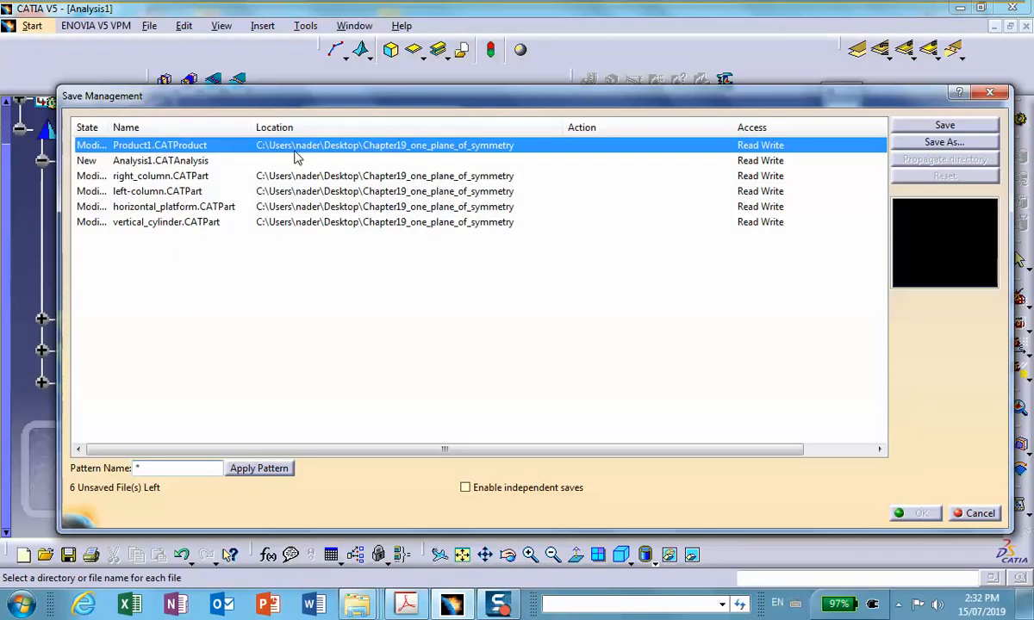
{"action": "left_click", "coordinate": [165, 160]}
{"action": "left_click", "coordinate": [944, 142]}
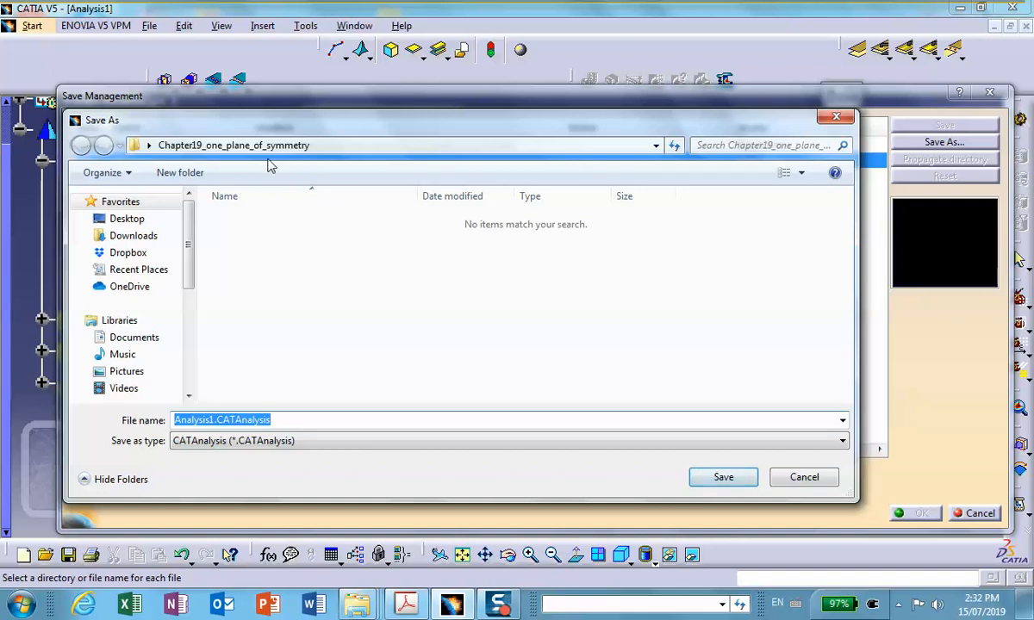
{"action": "left_click", "coordinate": [734, 480]}
{"action": "left_click", "coordinate": [920, 511]}
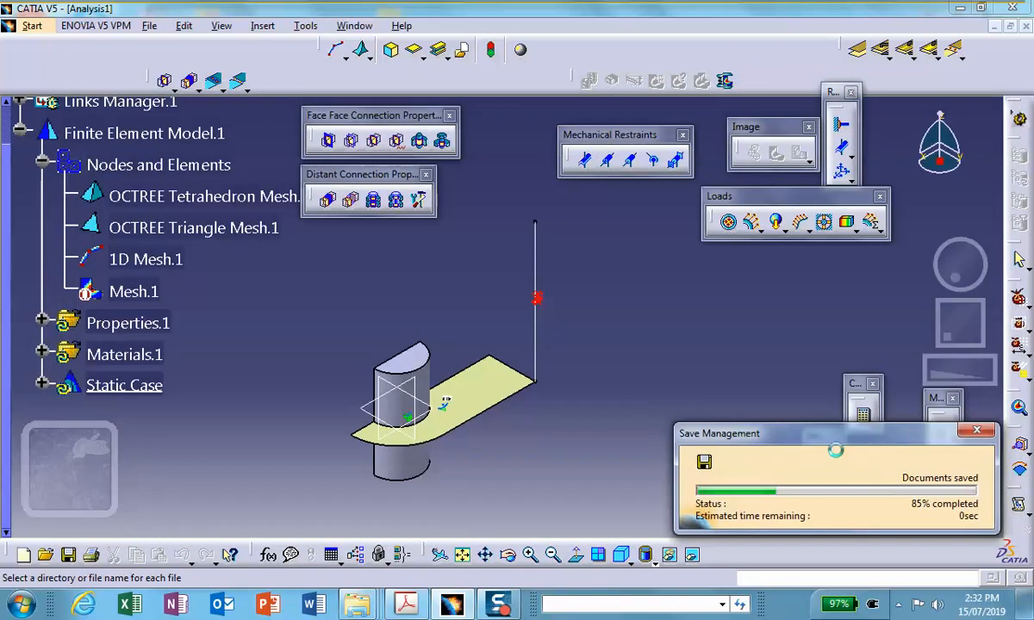
Apply a Clamp restraint to the upper end vertex of the column line.
{"action": "middle_click_drag", "start_coordinate": [646, 317], "coordinate": [645, 308]}
{"action": "left_click", "coordinate": [645, 320]}
{"action": "left_click", "coordinate": [837, 125]}
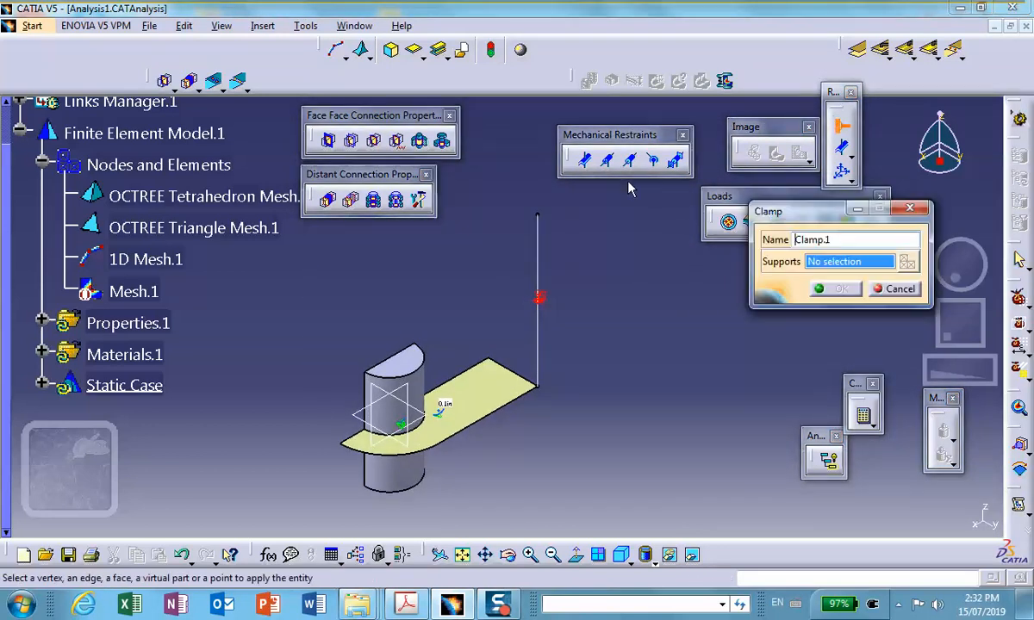
{"action": "left_click", "coordinate": [538, 212]}
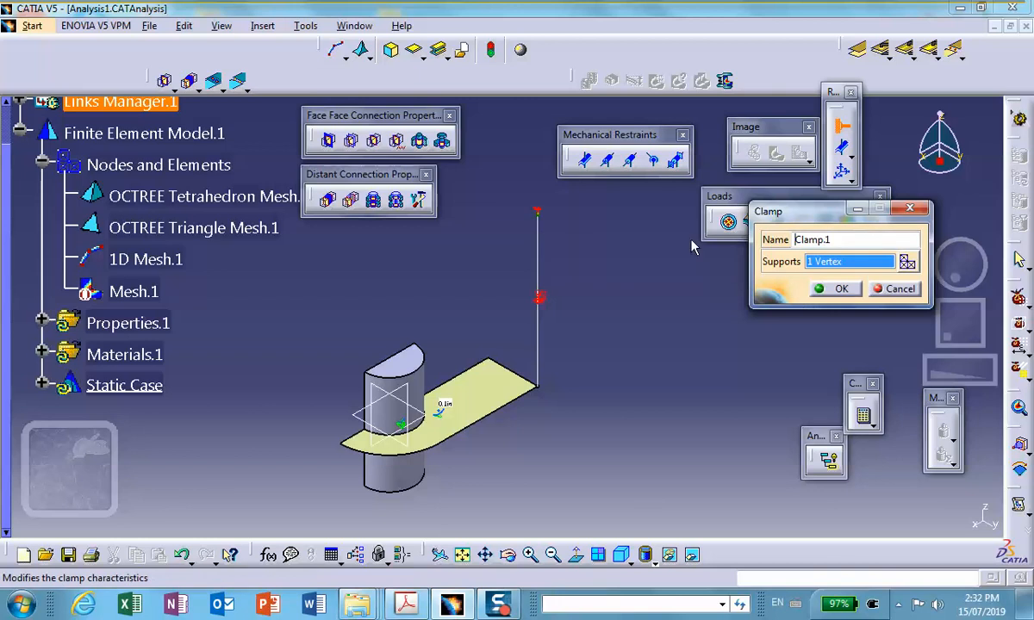
{"action": "left_click", "coordinate": [816, 291]}
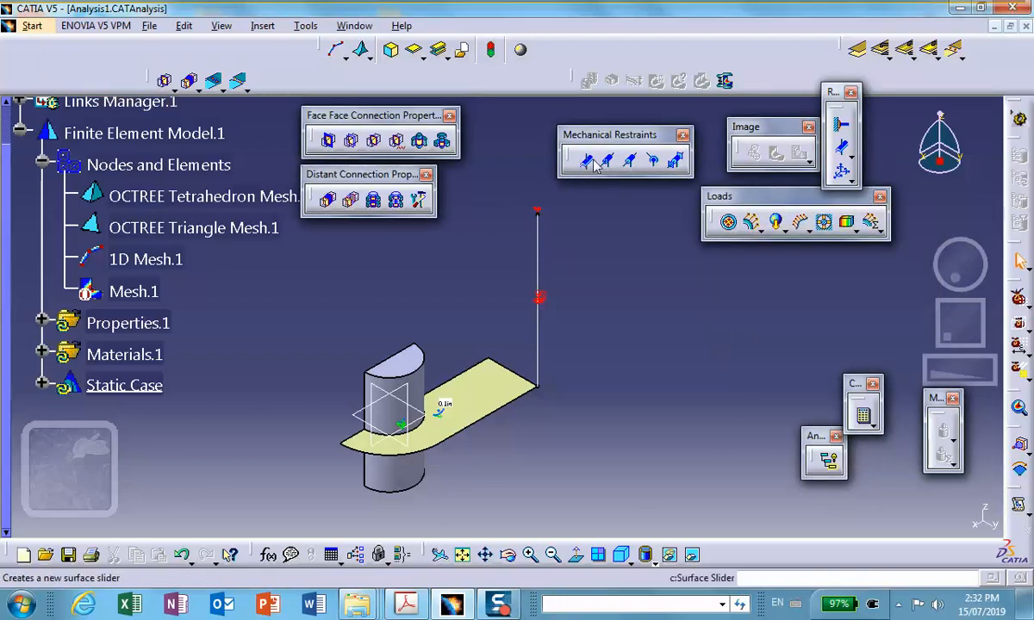
Apply a Clamp restraint to the bottom face of the half cylinder.
{"action": "left_click", "coordinate": [840, 127]}
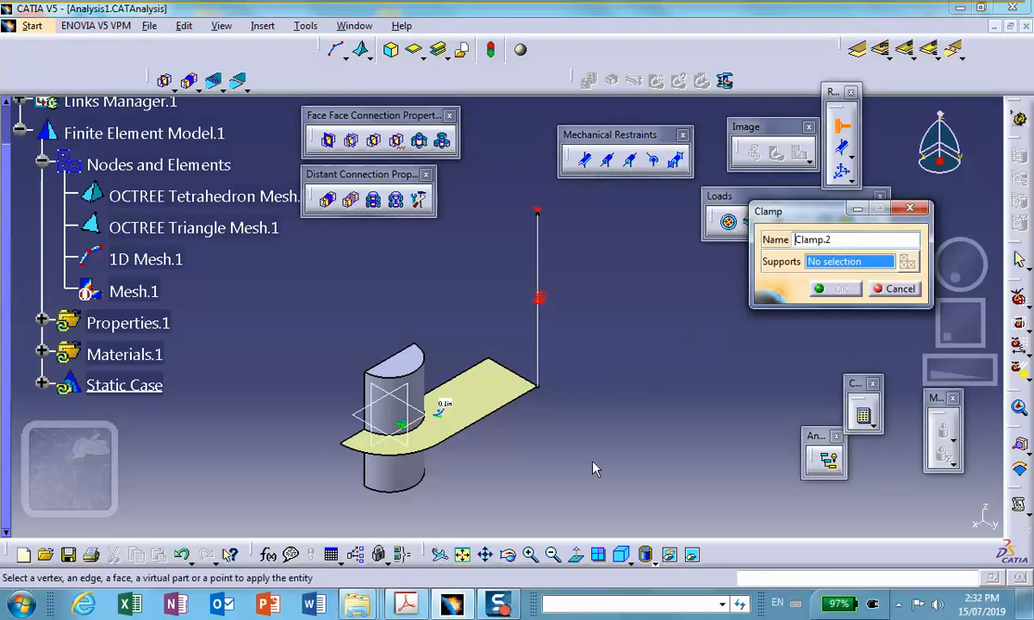
{"action": "middle_click_drag", "start_coordinate": [531, 420], "coordinate": [427, 422]}
{"action": "left_click", "coordinate": [295, 430]}
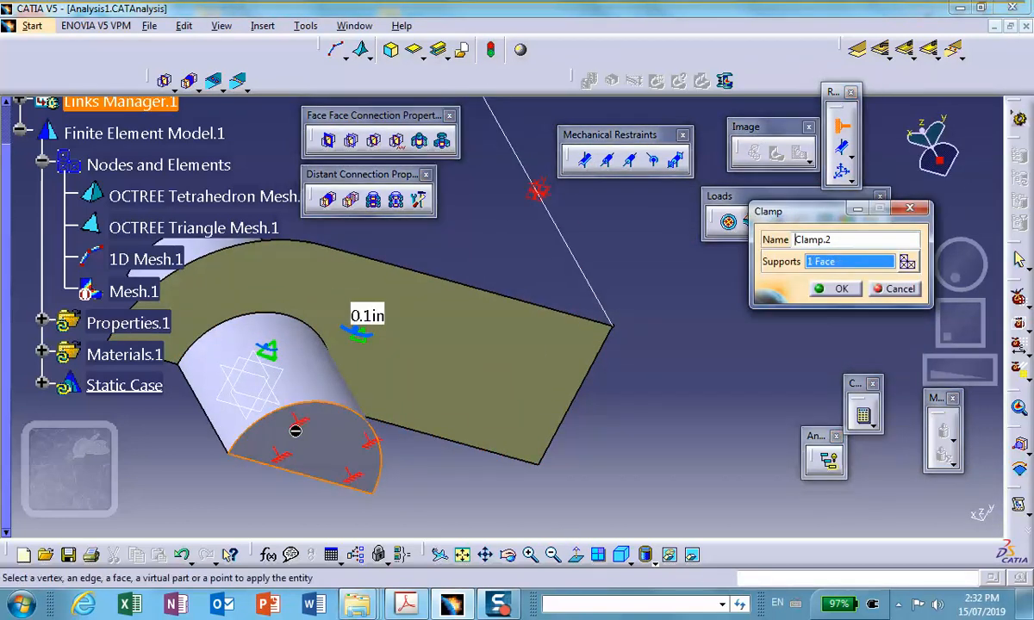
{"action": "left_click", "coordinate": [836, 290]}
Apply a Surface Slider restraint to the flat symmetry-plane face of the half cylinder.
{"action": "middle_click_drag", "start_coordinate": [614, 238], "coordinate": [766, 372], "text": "ctrl"}
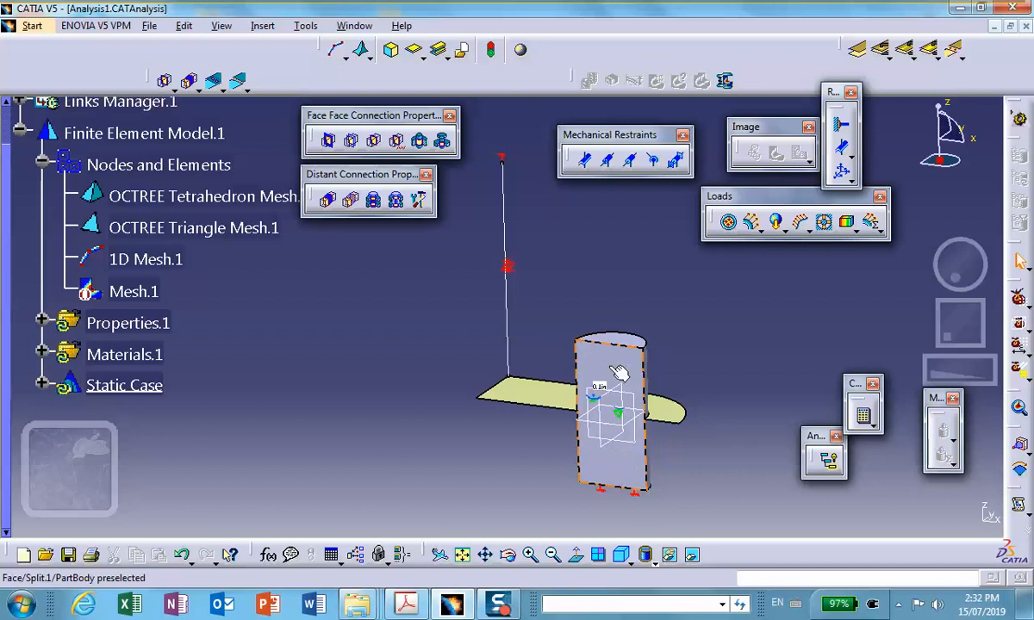
{"action": "middle_click_drag", "start_coordinate": [598, 303], "coordinate": [505, 244]}
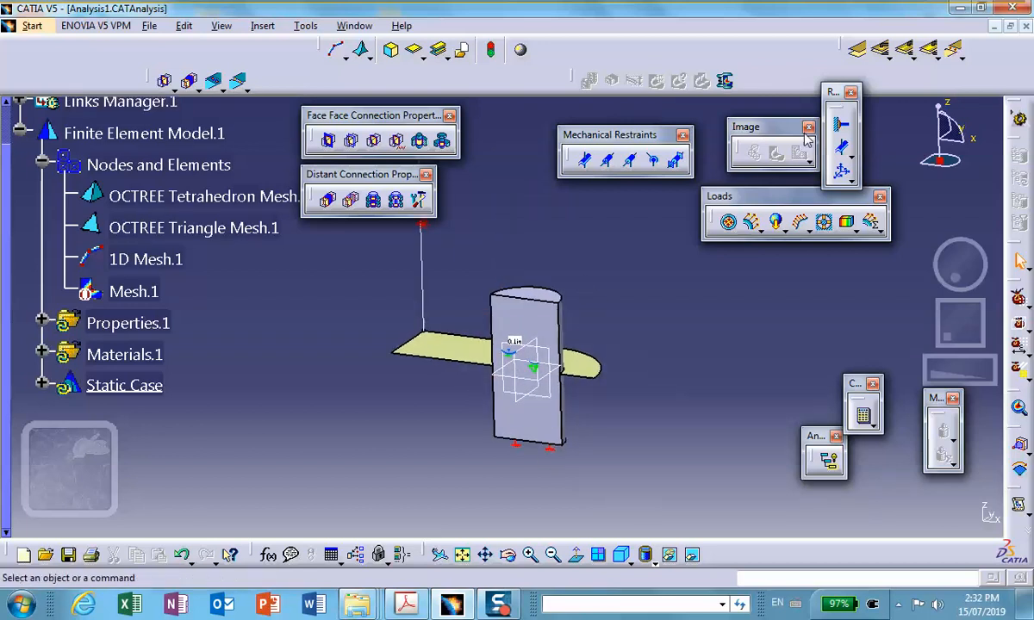
{"action": "left_click", "coordinate": [845, 153]}
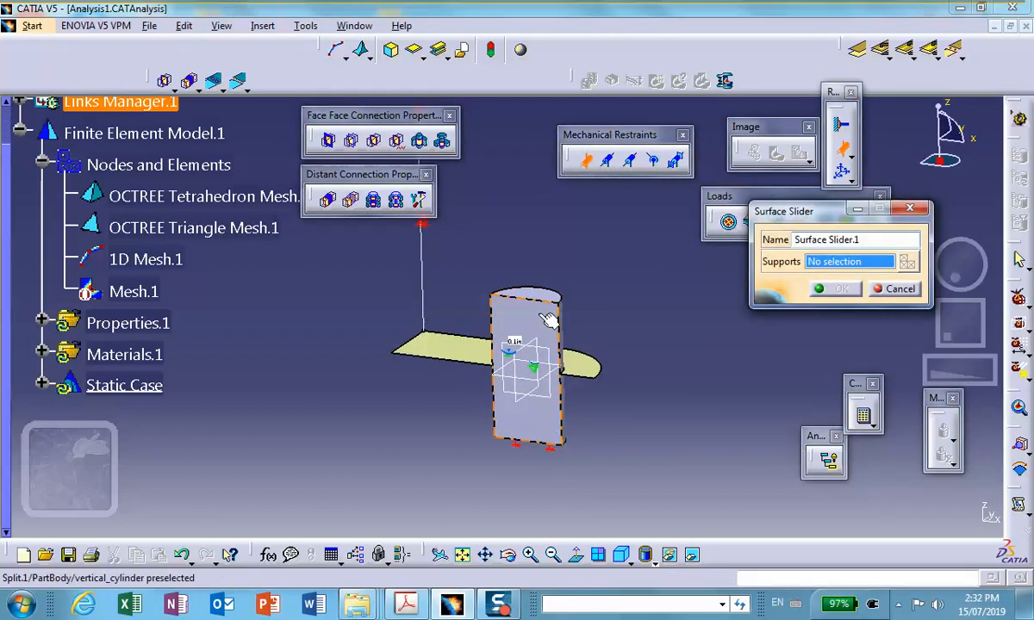
{"action": "left_click", "coordinate": [564, 345]}
{"action": "middle_click_drag", "start_coordinate": [564, 345], "coordinate": [525, 275]}
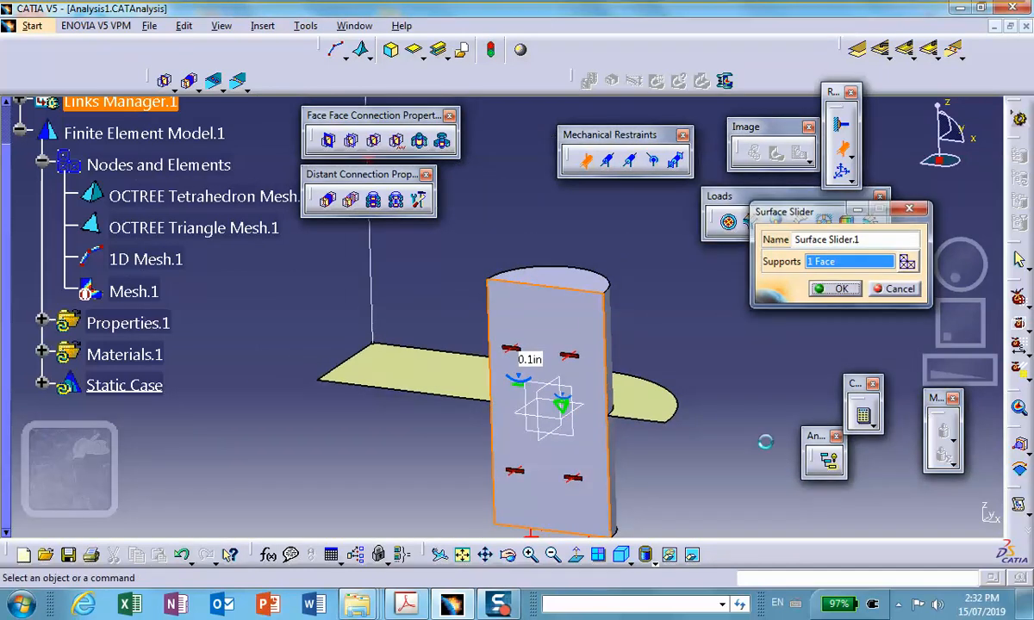
Finish the Surface Slider restraint and choose the plate's two straight symmetry-plane edges as supports for a User-defined Restraint.
{"action": "left_click", "coordinate": [835, 289]}
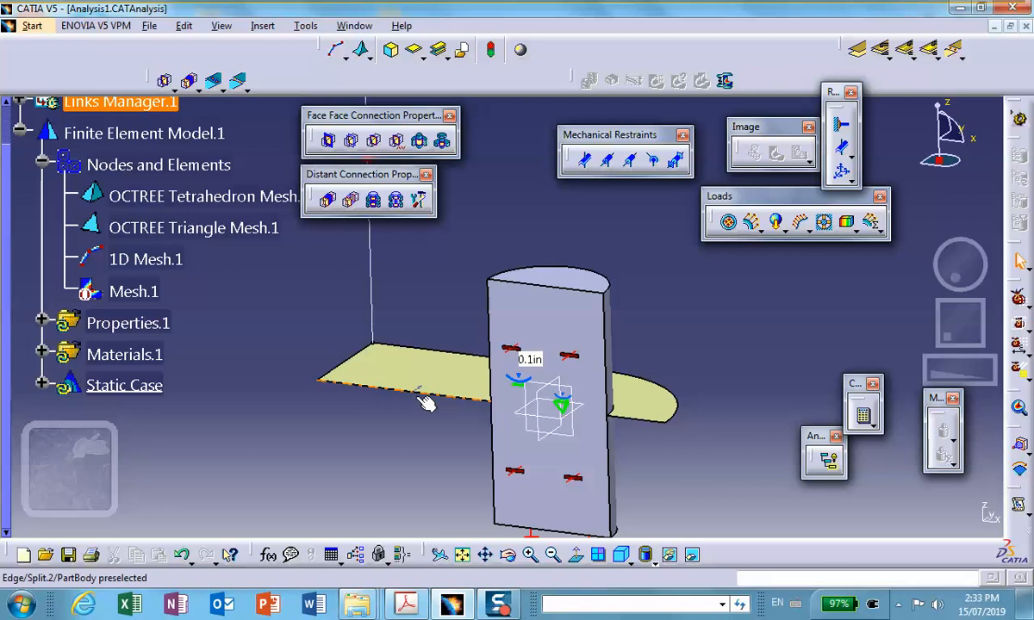
{"action": "middle_click_drag", "start_coordinate": [402, 394], "coordinate": [384, 353]}
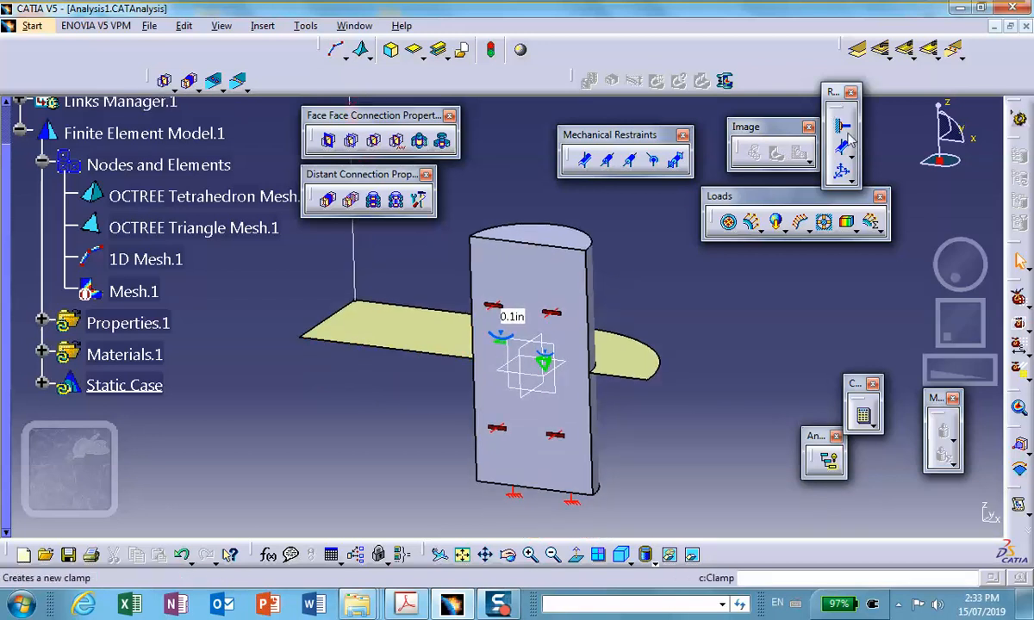
{"action": "left_click", "coordinate": [843, 174]}
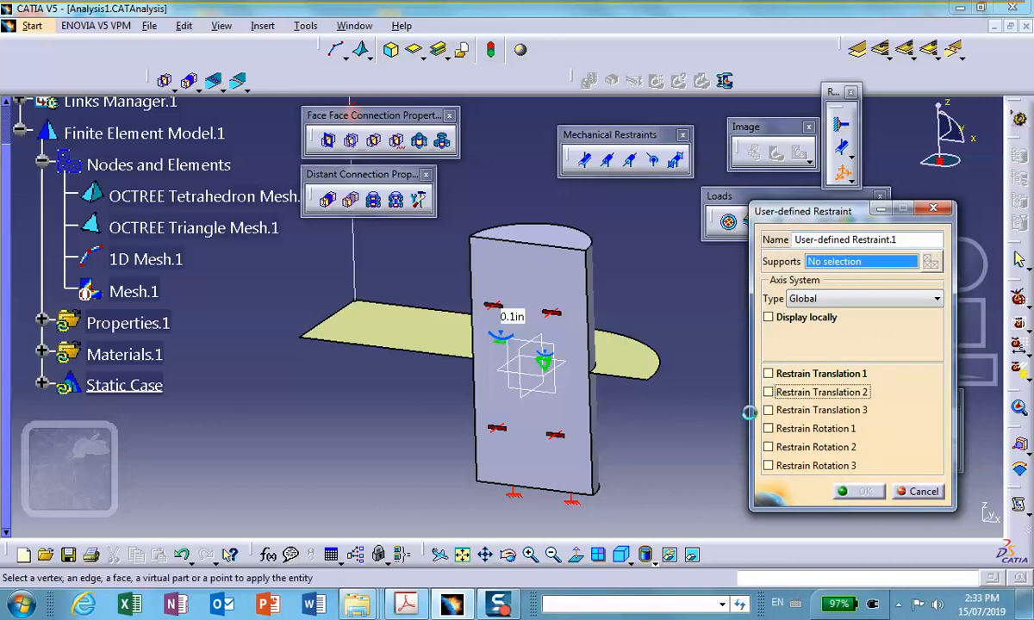
{"action": "left_click", "coordinate": [625, 379]}
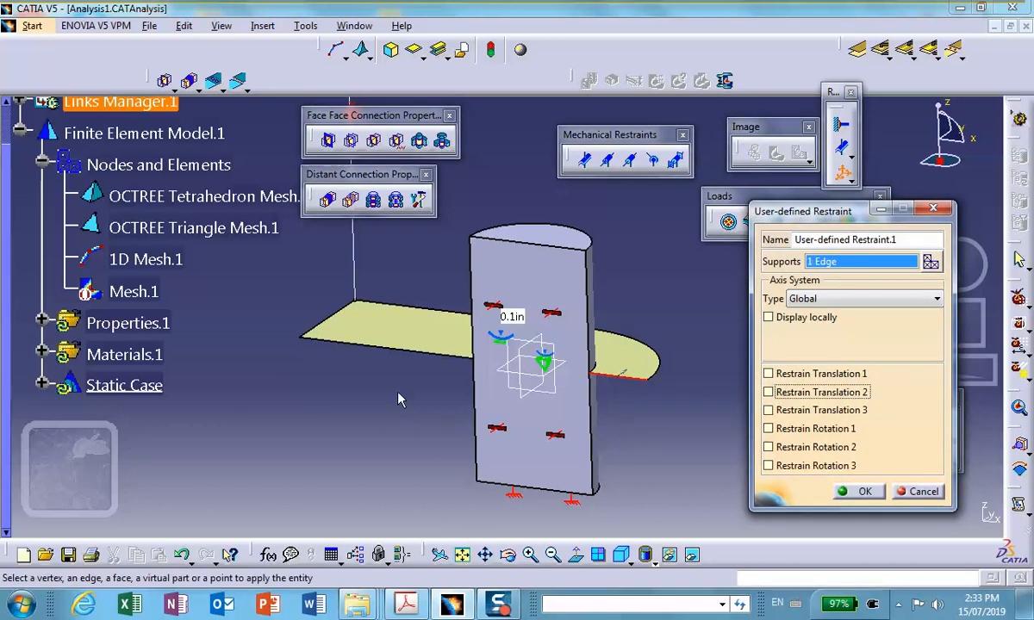
{"action": "left_click", "coordinate": [371, 348]}
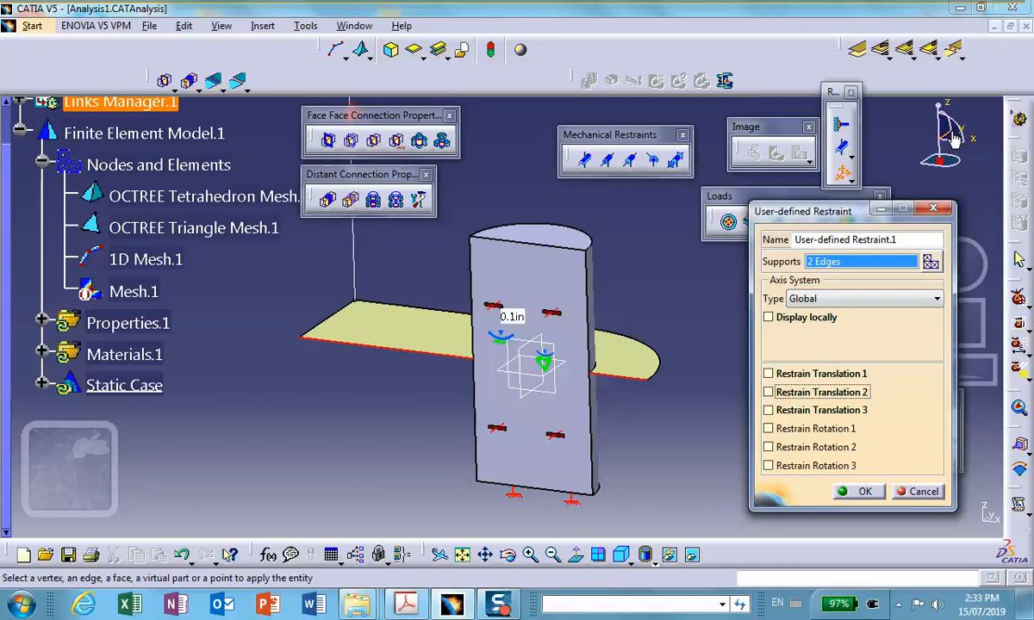
Restrain Translation 2, Rotation 1 and Rotation 3 on the two plate edges and complete the User-defined Restraint.
{"action": "left_click", "coordinate": [797, 399]}
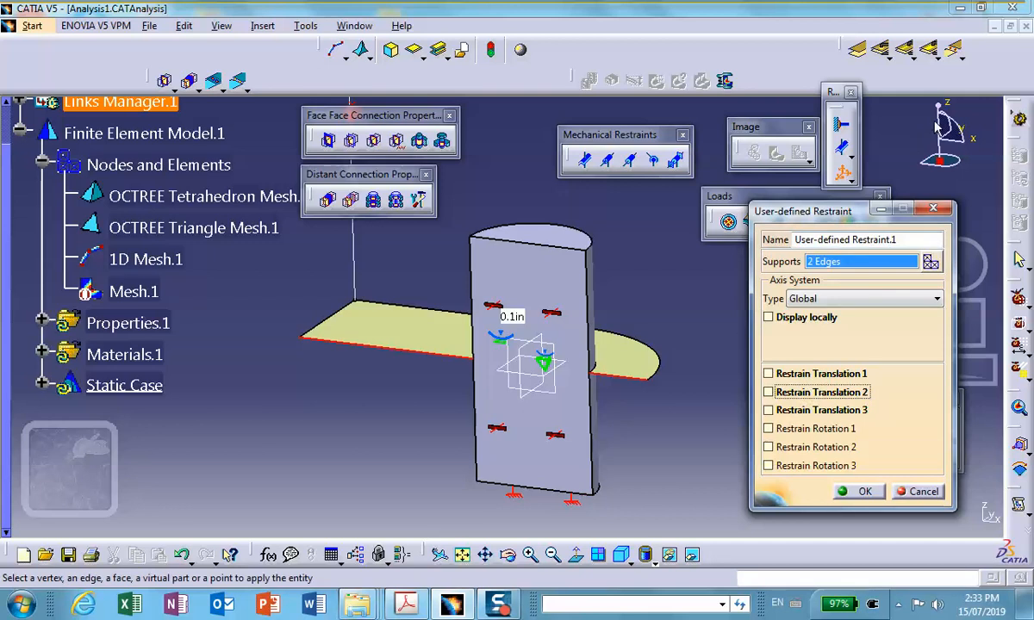
{"action": "left_click", "coordinate": [769, 392]}
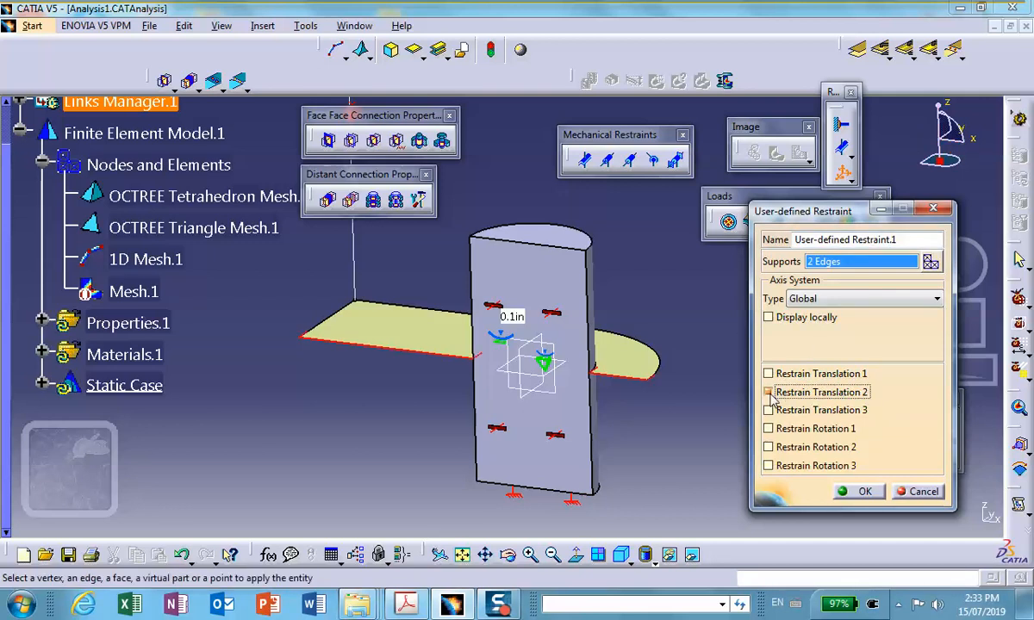
{"action": "left_click", "coordinate": [768, 428]}
{"action": "left_click", "coordinate": [767, 466]}
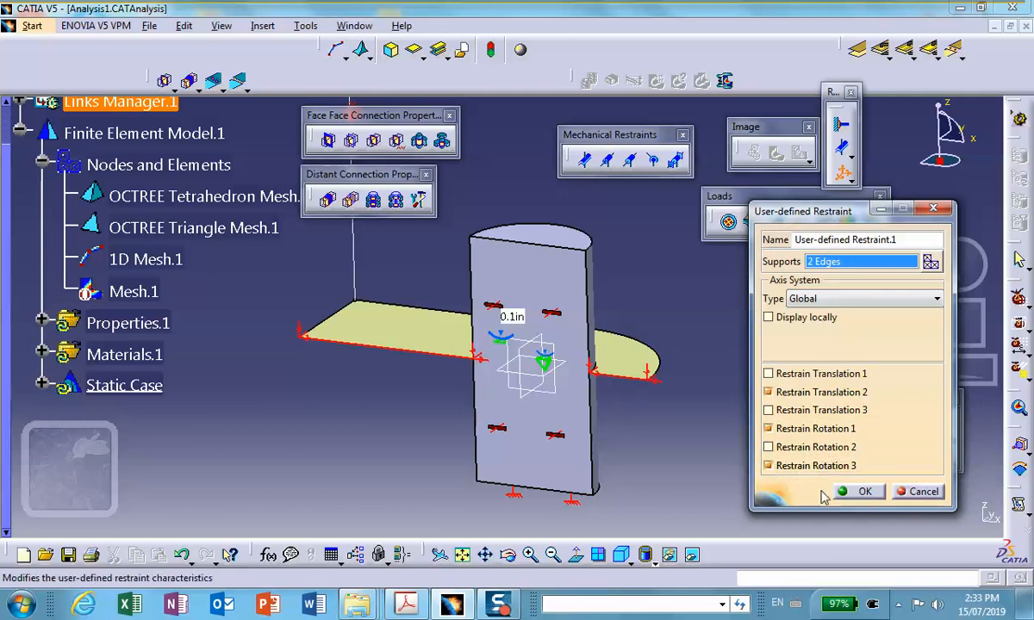
{"action": "left_click", "coordinate": [862, 493]}
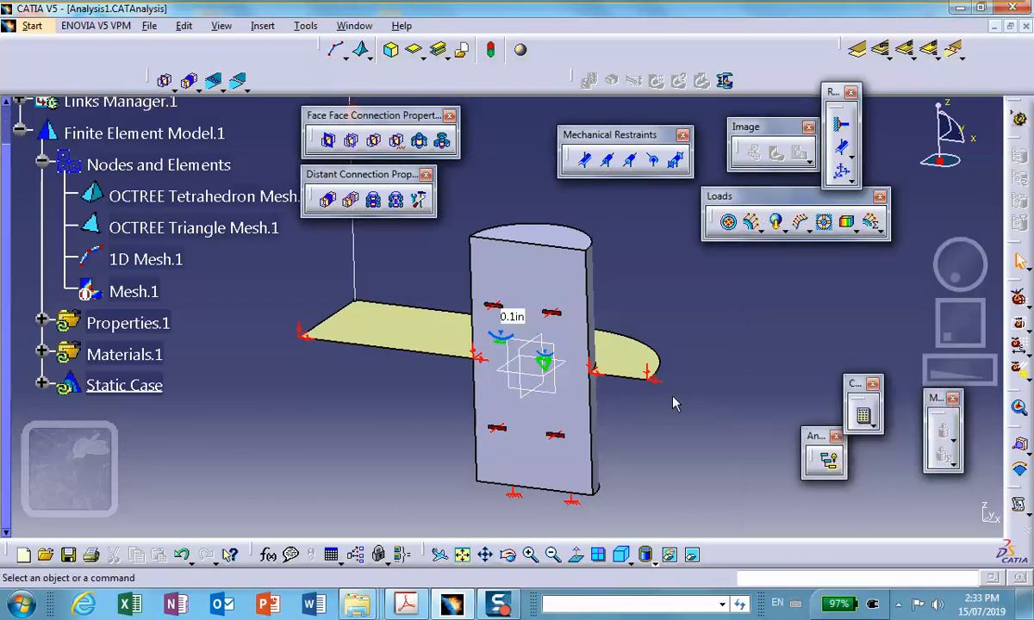
Start a General Analysis Connection, hide the plate, and choose the column line's lower end vertex as the first component.
{"action": "middle_click_drag", "start_coordinate": [413, 293], "coordinate": [430, 311], "text": "ctrl"}
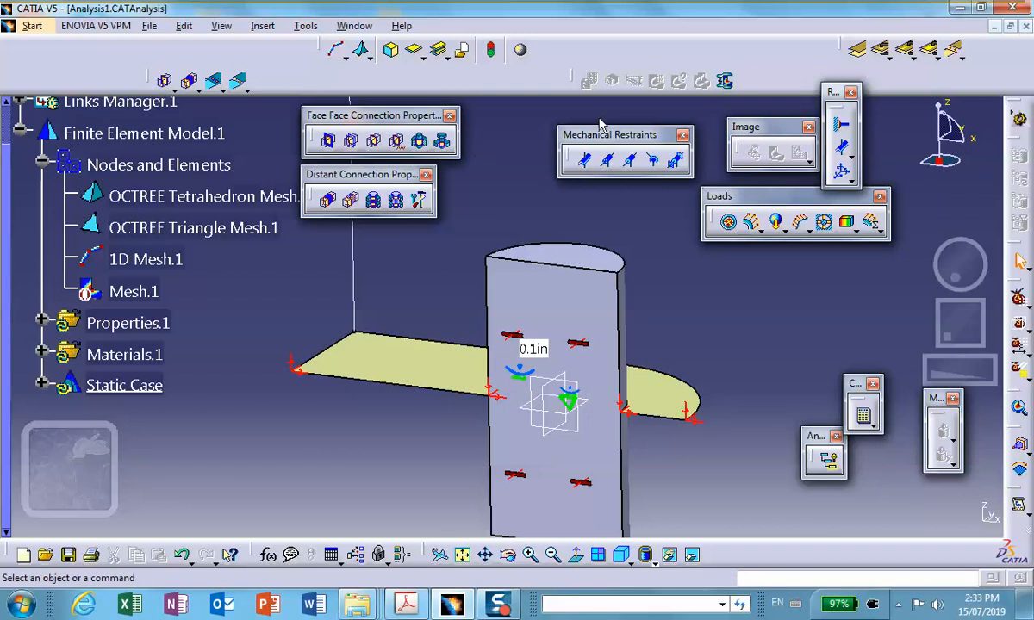
{"action": "left_click", "coordinate": [858, 52]}
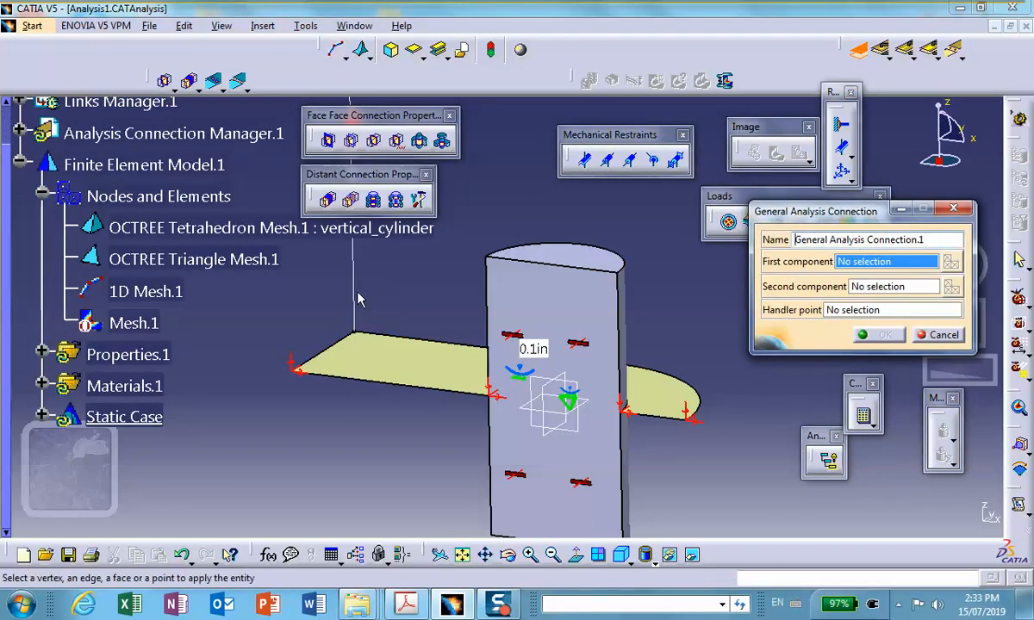
{"action": "right_click", "coordinate": [370, 357]}
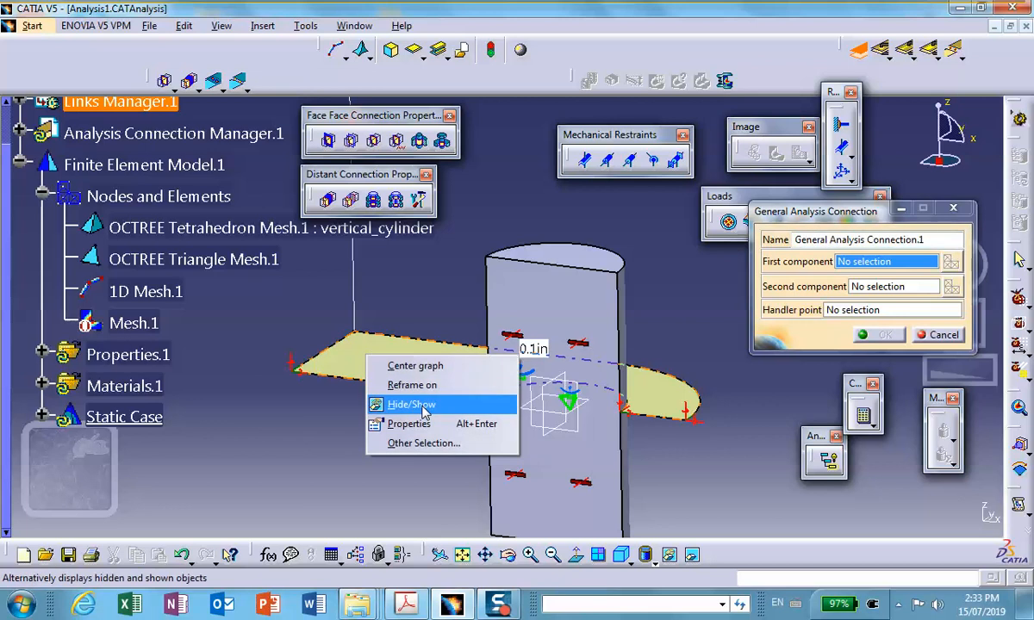
{"action": "left_click", "coordinate": [422, 412]}
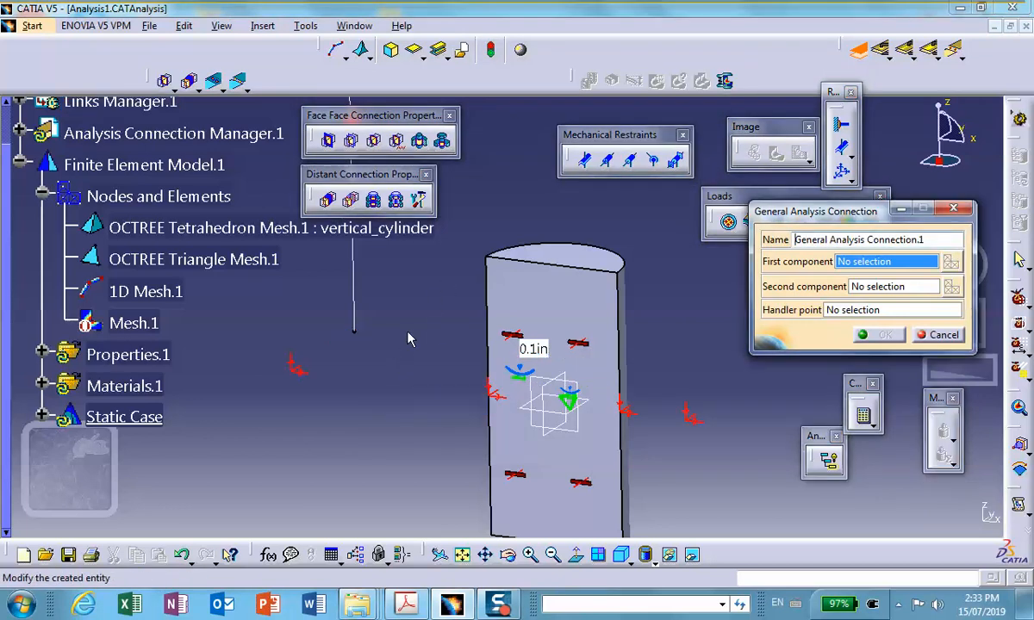
{"action": "left_click", "coordinate": [353, 334]}
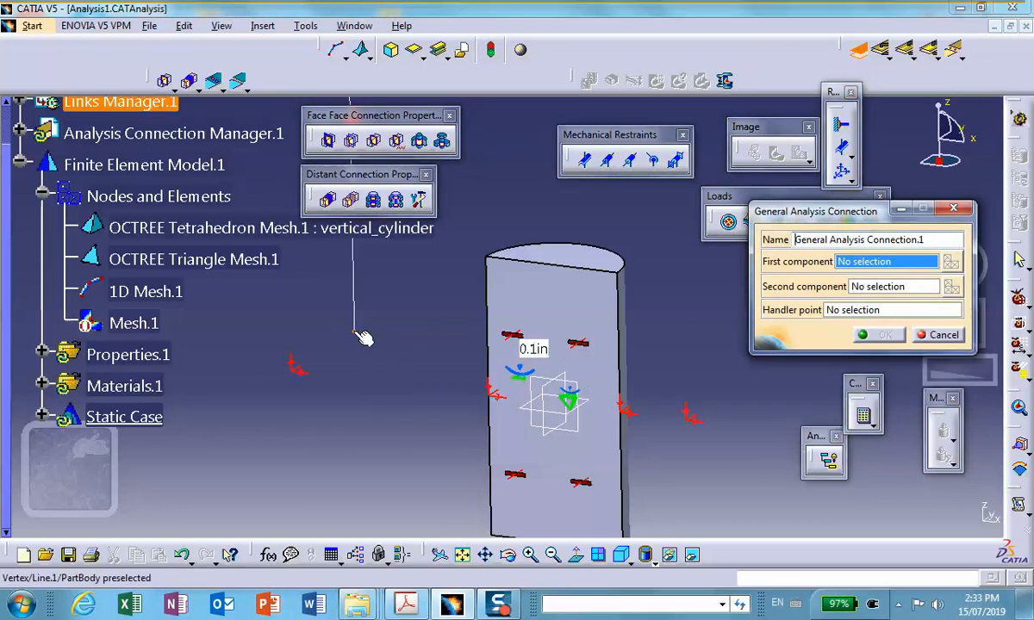
{"action": "left_click", "coordinate": [885, 289]}
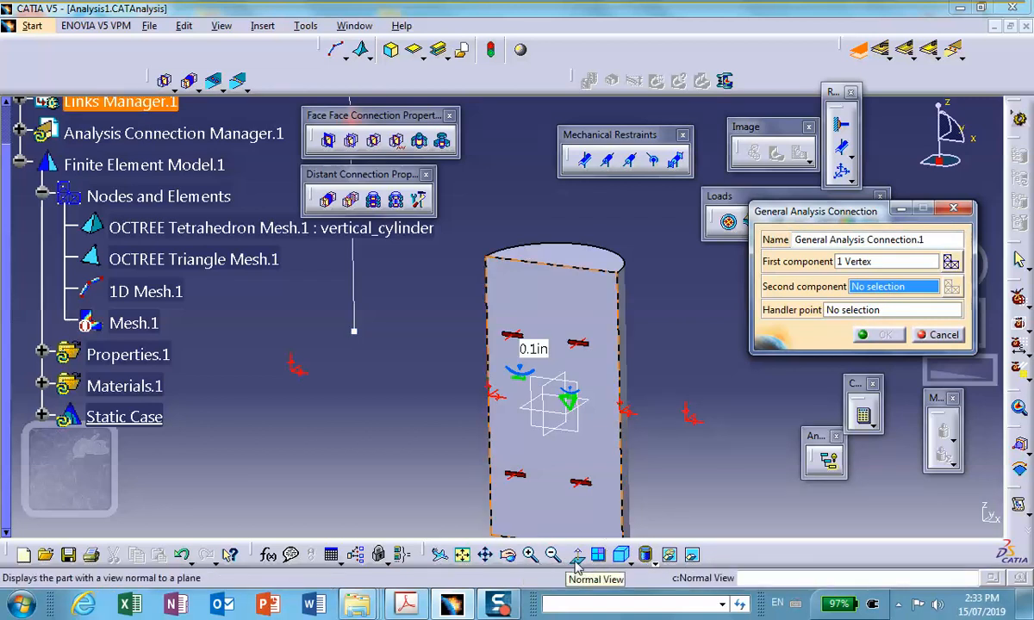
Restore the hidden plate to the visible space, and hide the column line and its lower end point.
{"action": "left_click", "coordinate": [669, 555]}
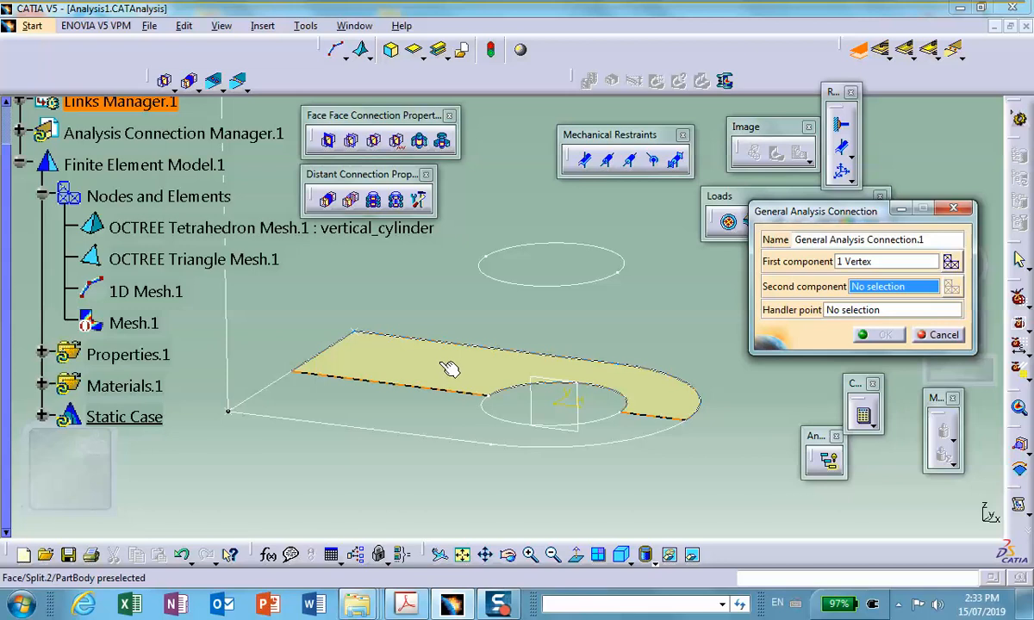
{"action": "right_click", "coordinate": [440, 365]}
{"action": "left_click", "coordinate": [479, 412]}
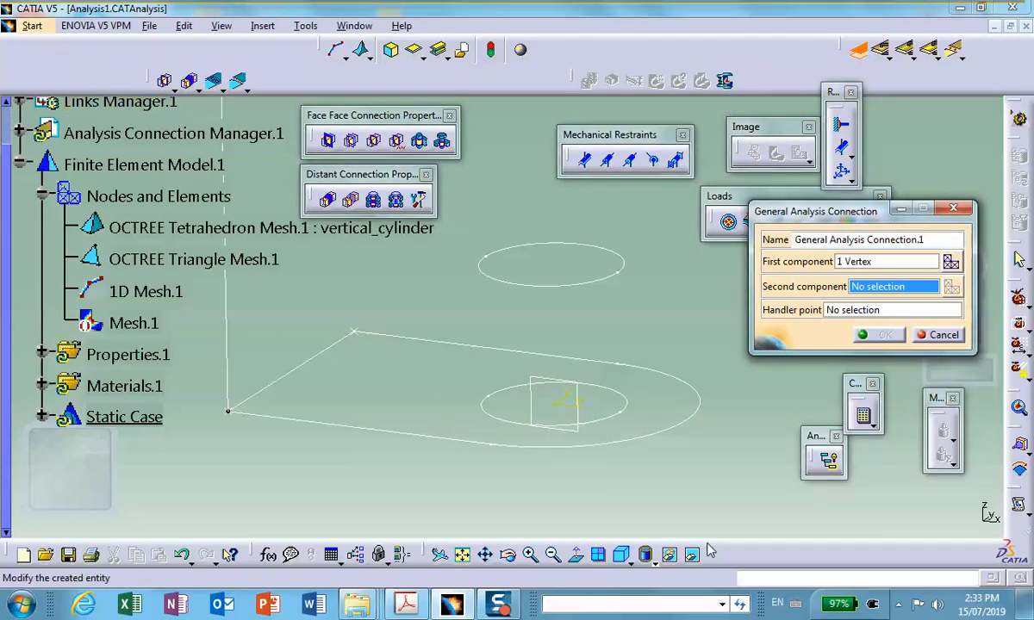
{"action": "left_click", "coordinate": [670, 554]}
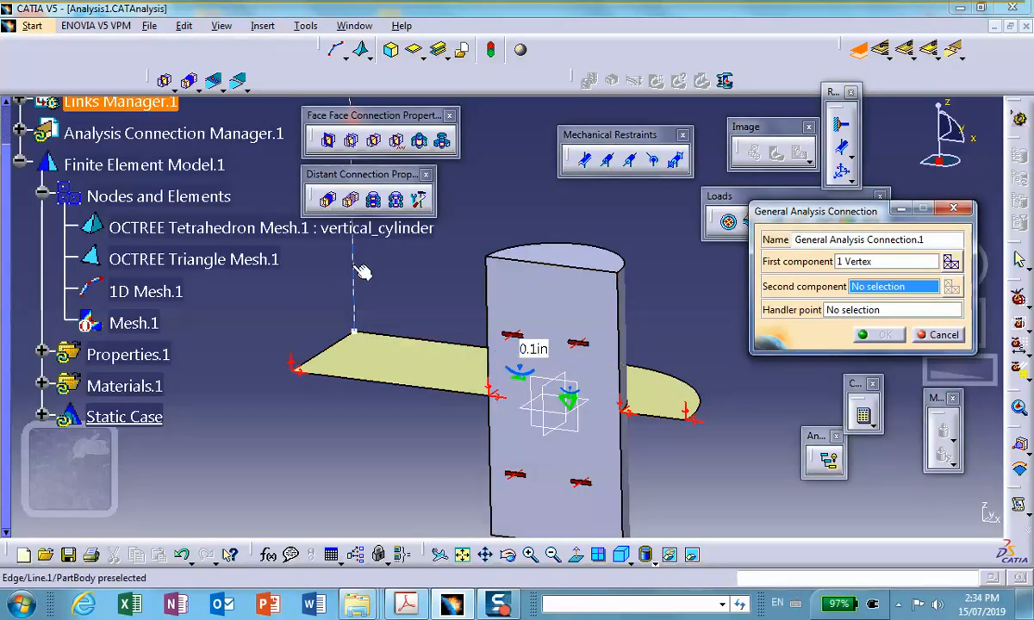
{"action": "right_click", "coordinate": [353, 271]}
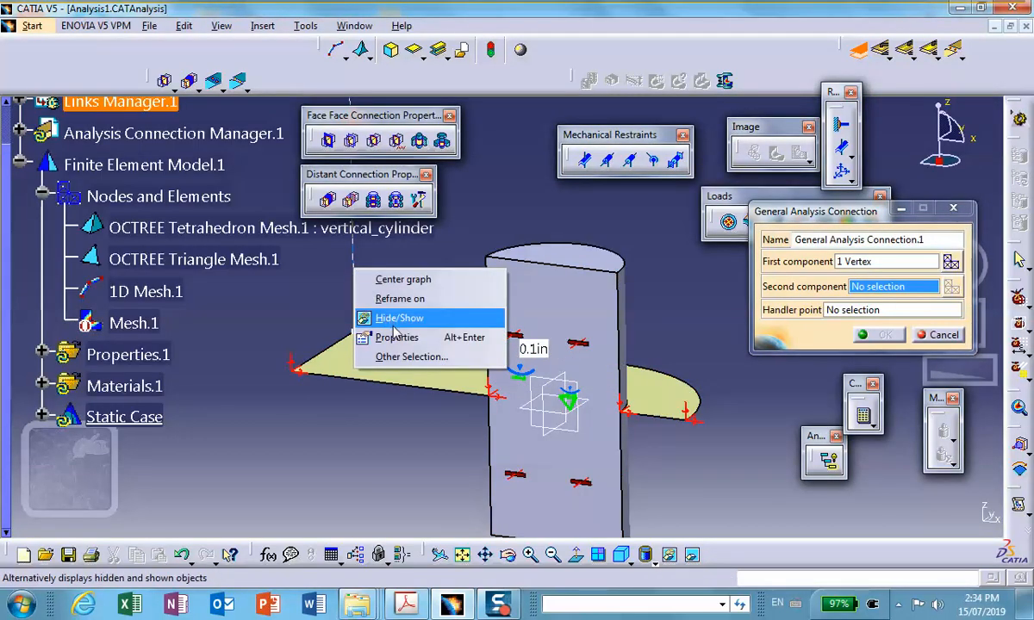
{"action": "left_click", "coordinate": [394, 322]}
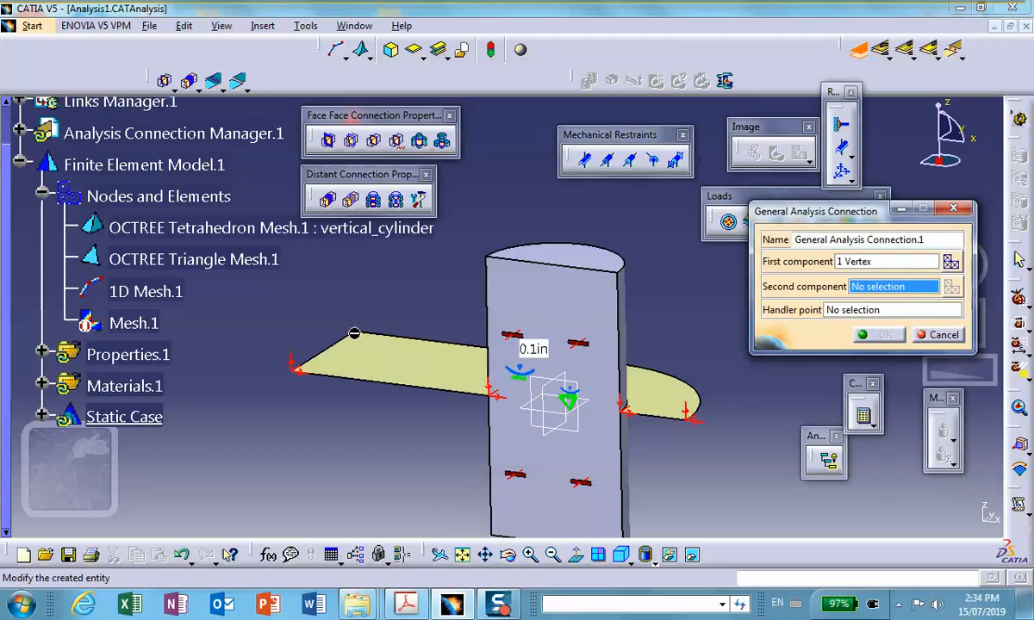
{"action": "right_click", "coordinate": [352, 333]}
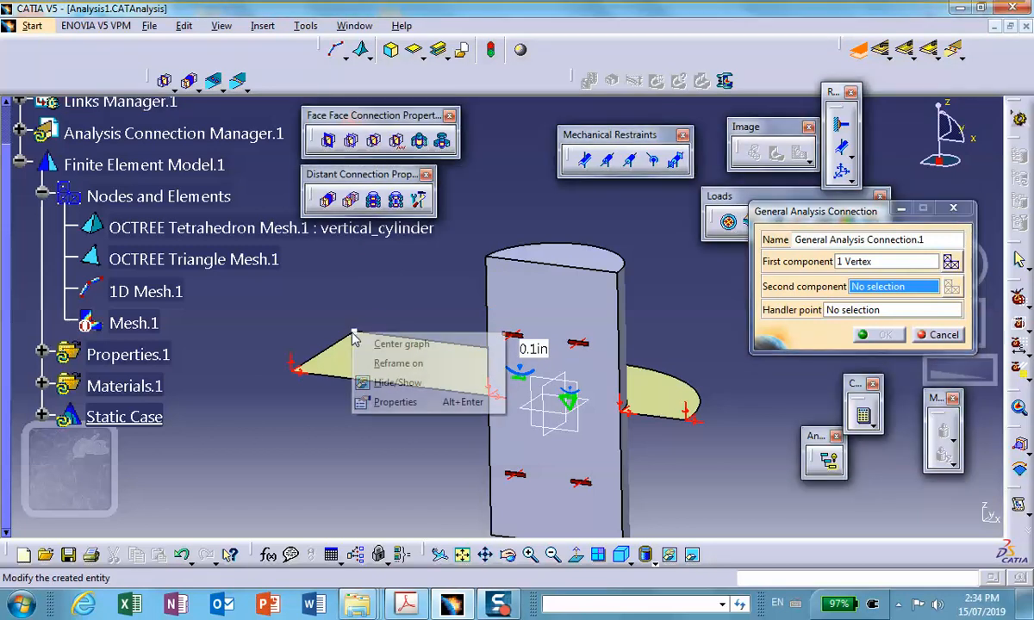
{"action": "left_click", "coordinate": [388, 384]}
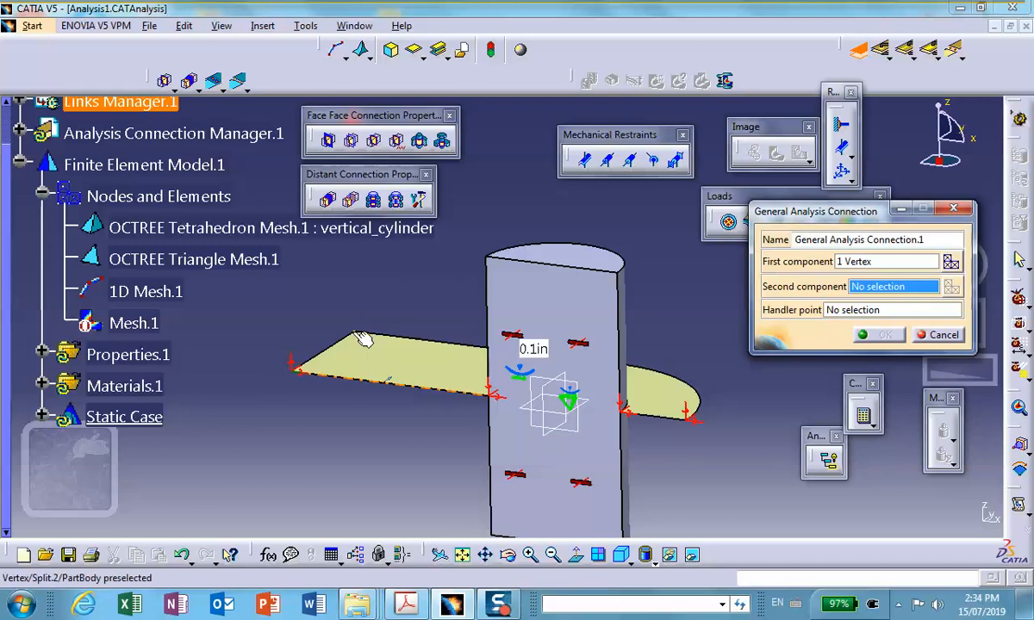
Set the plate's corner vertex as the second component and name the connection right-column_plate-corner.
{"action": "left_click", "coordinate": [359, 337]}
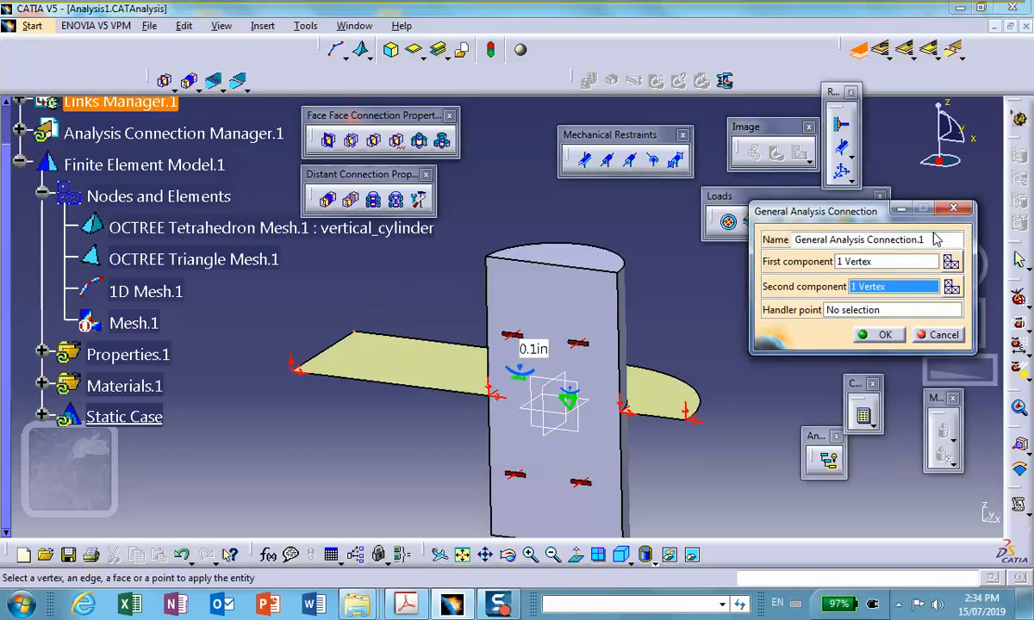
{"action": "left_click_drag", "start_coordinate": [936, 239], "coordinate": [763, 233]}
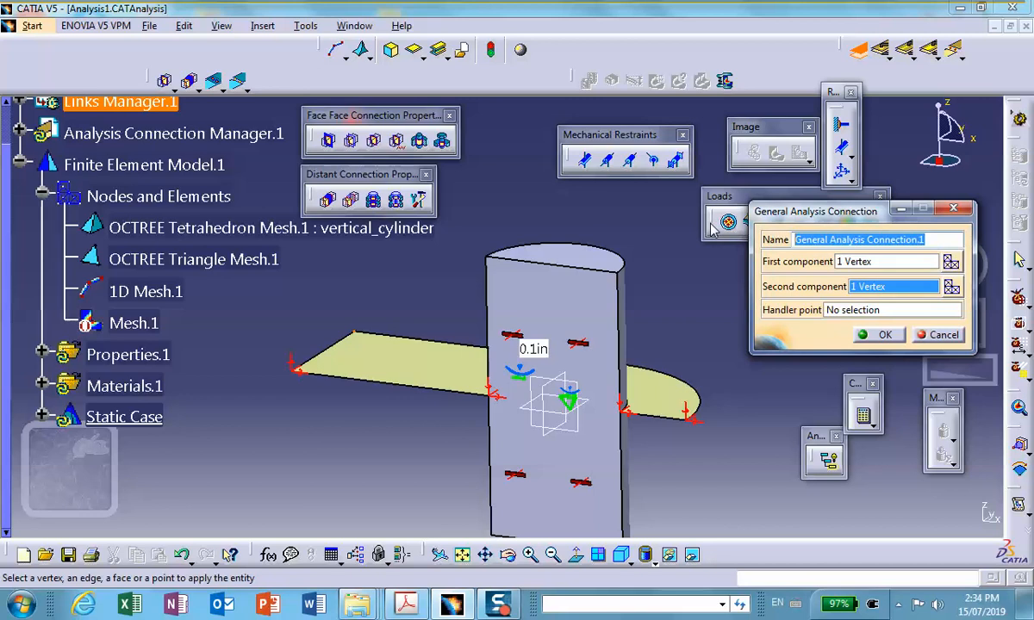
{"action": "type", "text": "right-column_plate-corner"}
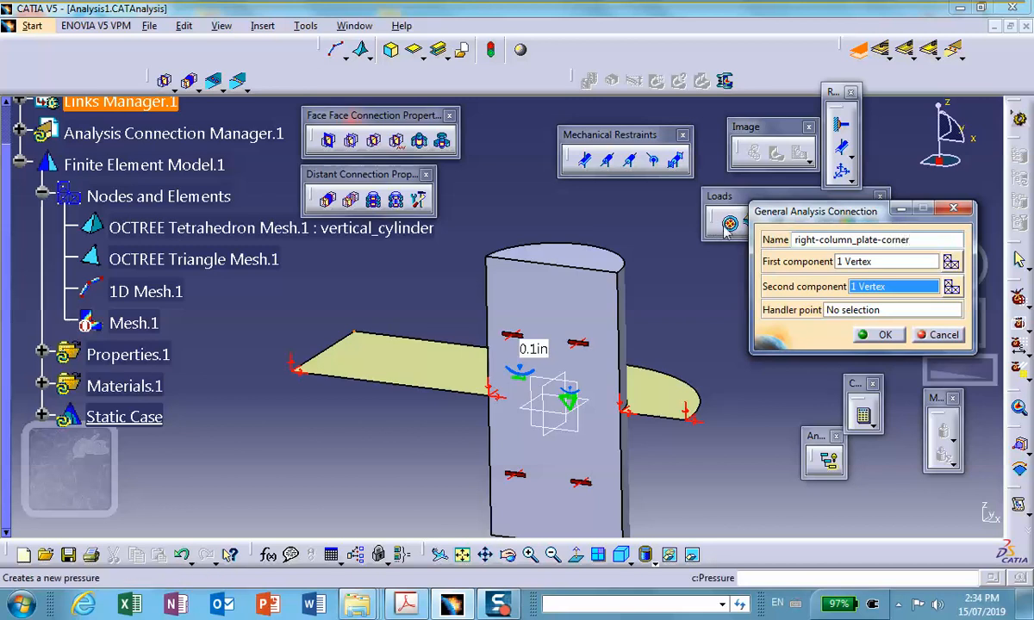
{"action": "left_click", "coordinate": [883, 335]}
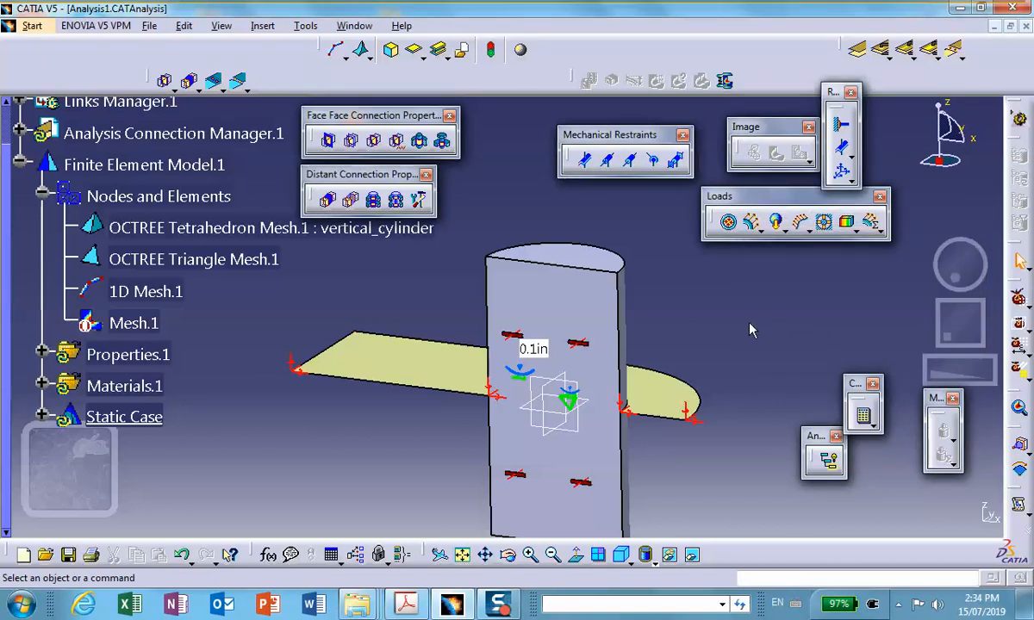
Start another General Analysis Connection with the half cylinder's curved face as the first component, and hide the half cylinder.
{"action": "middle_click_drag", "start_coordinate": [710, 344], "coordinate": [480, 386]}
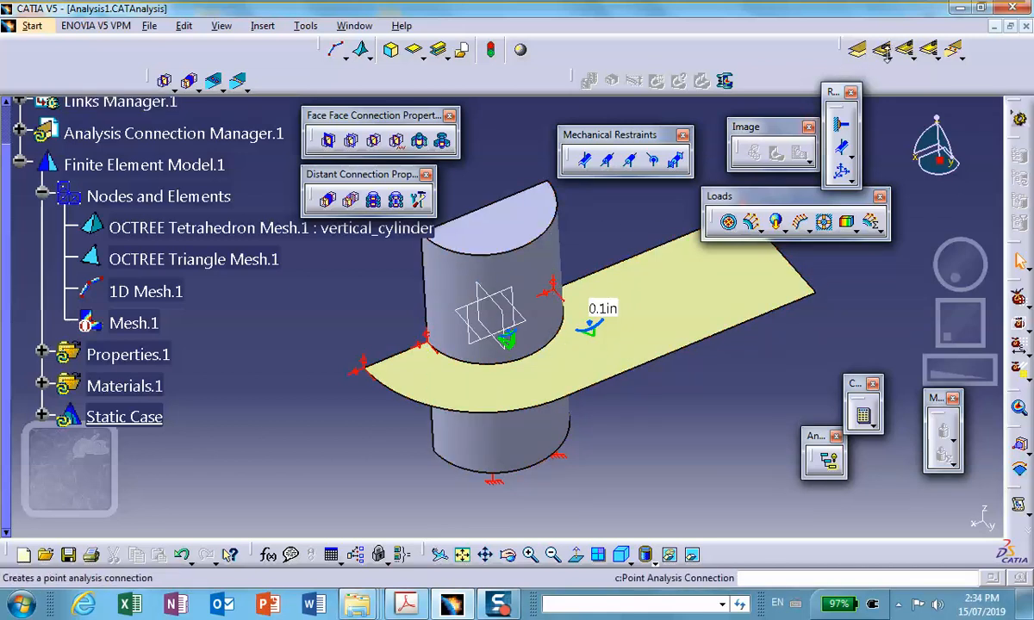
{"action": "left_click", "coordinate": [859, 52]}
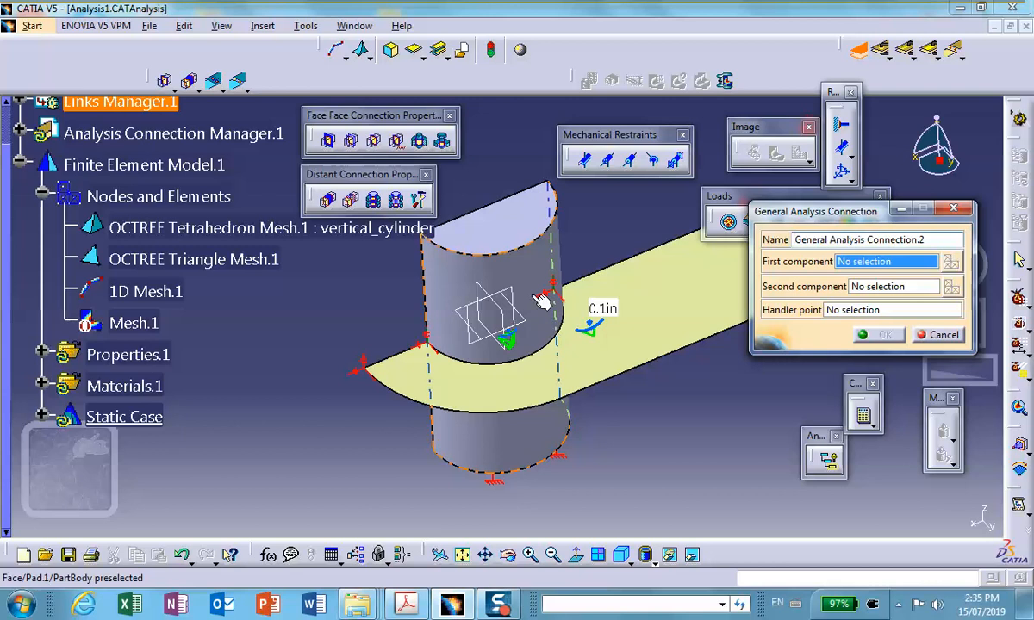
{"action": "left_click", "coordinate": [537, 274]}
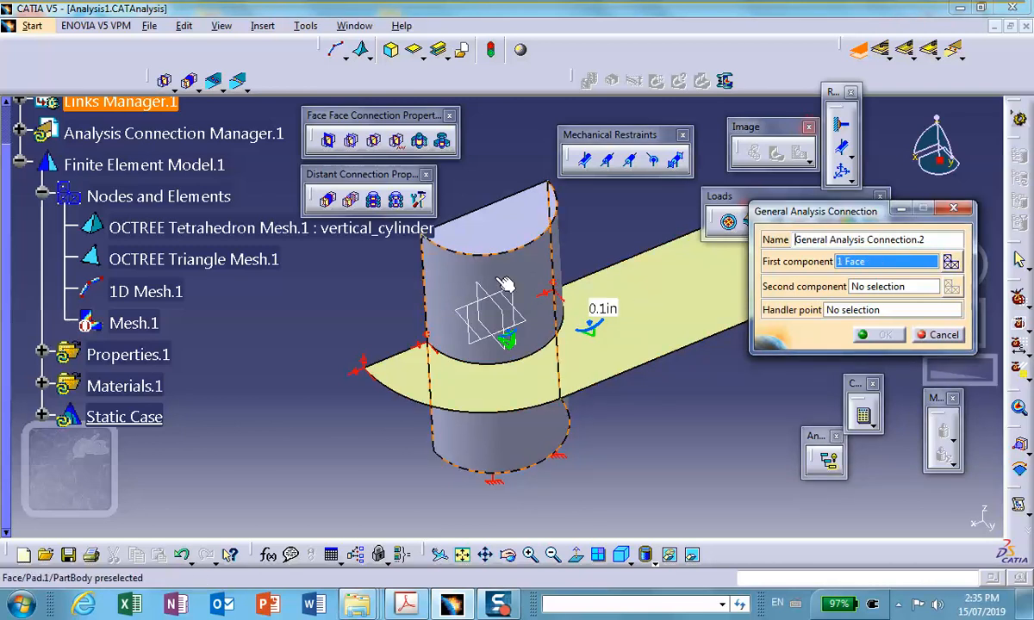
{"action": "right_click", "coordinate": [497, 283]}
{"action": "left_click", "coordinate": [536, 327]}
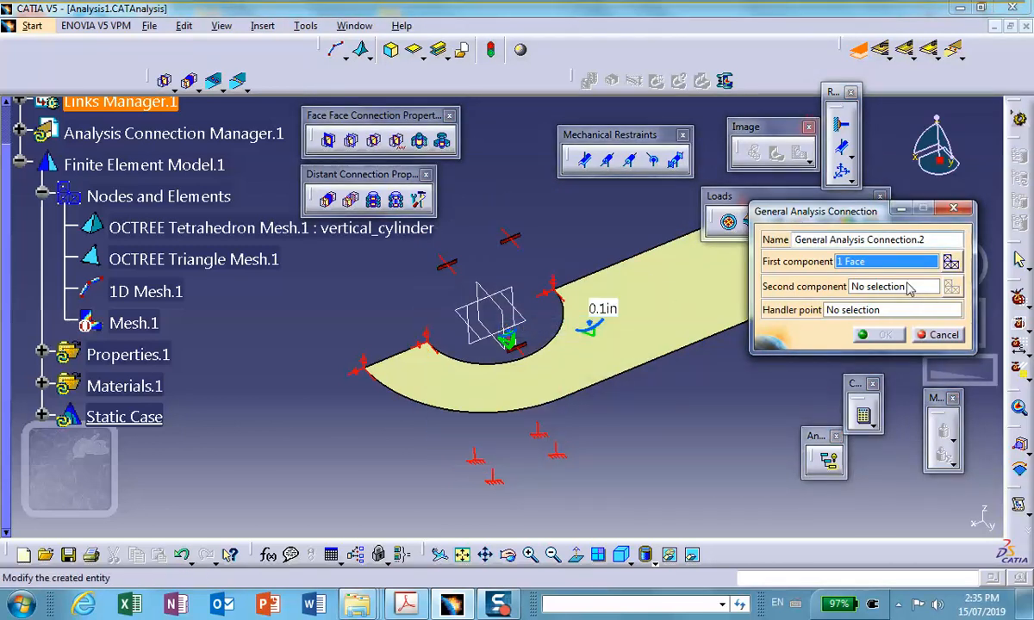
Set the plate's semicircular cutout edge as the second component and name the connection vertical-solid-horizontal-plate.
{"action": "left_click", "coordinate": [902, 288]}
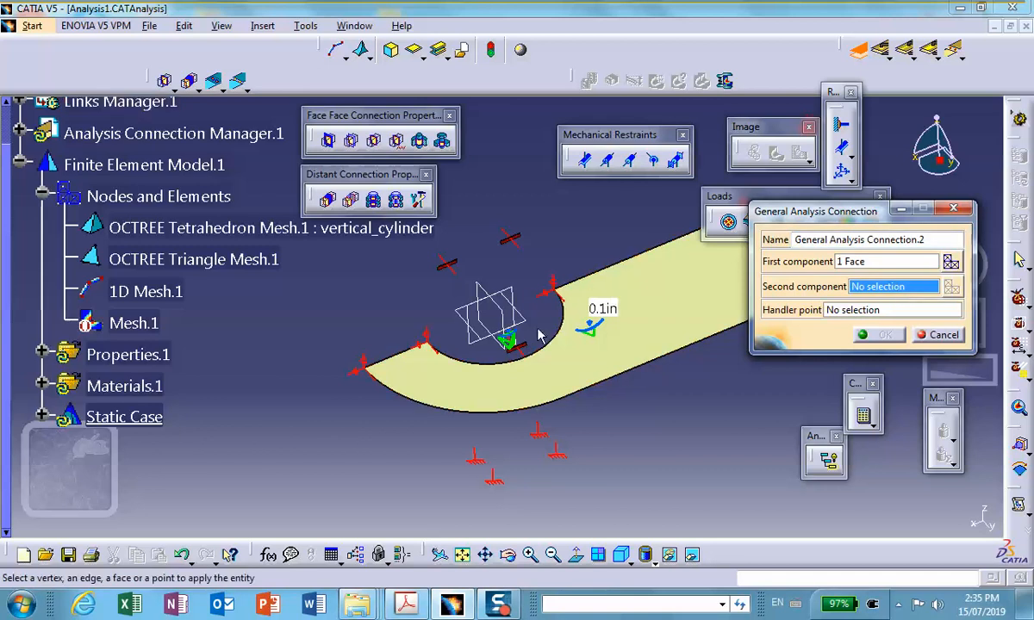
{"action": "left_click", "coordinate": [562, 346]}
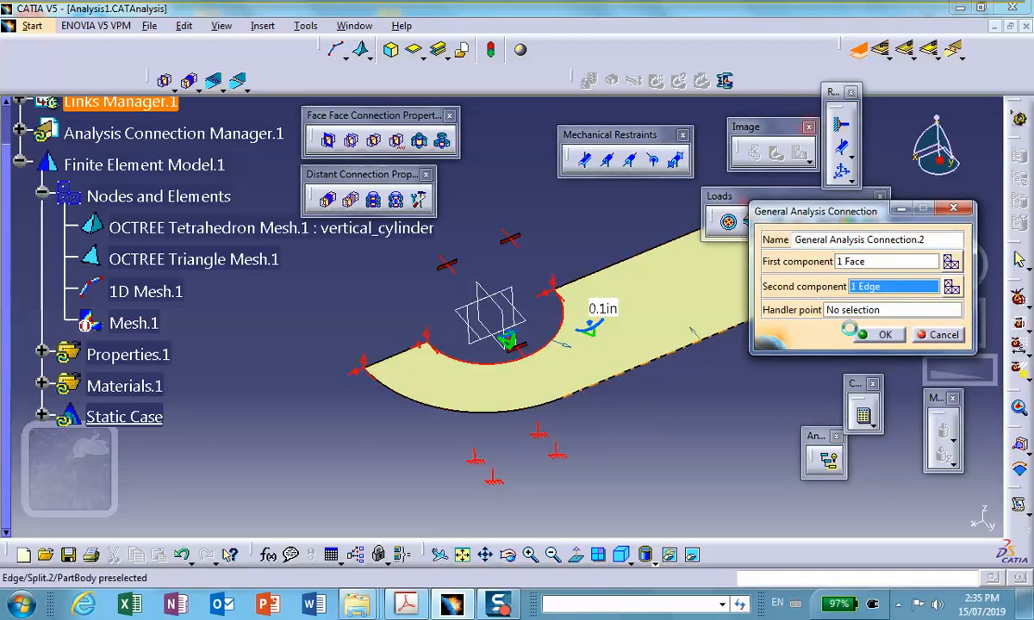
{"action": "left_click_drag", "start_coordinate": [928, 240], "coordinate": [745, 225]}
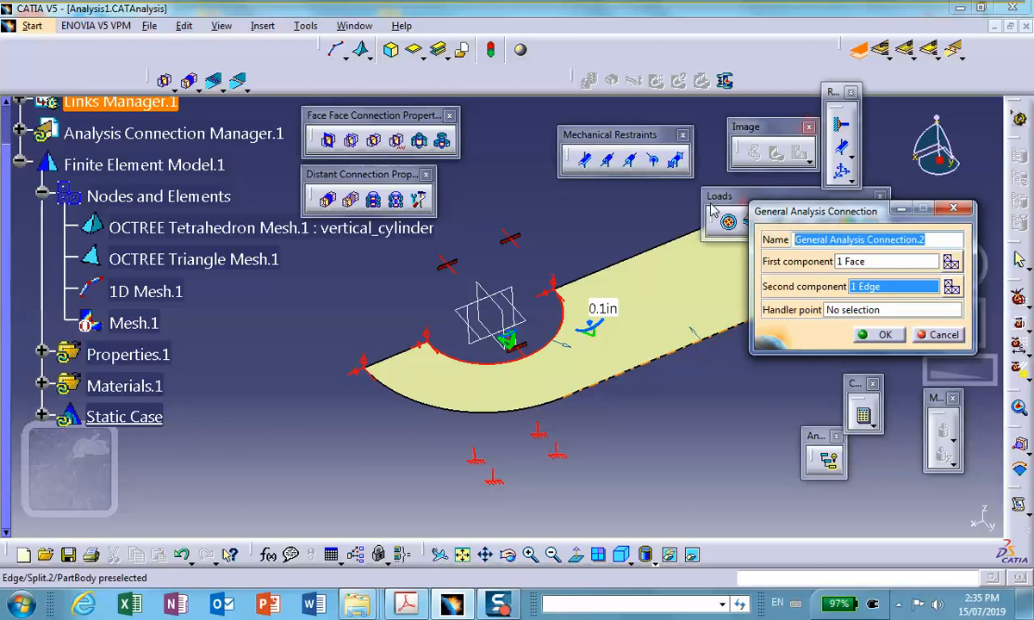
{"action": "type", "text": "vertical-solid-horizontal-plate"}
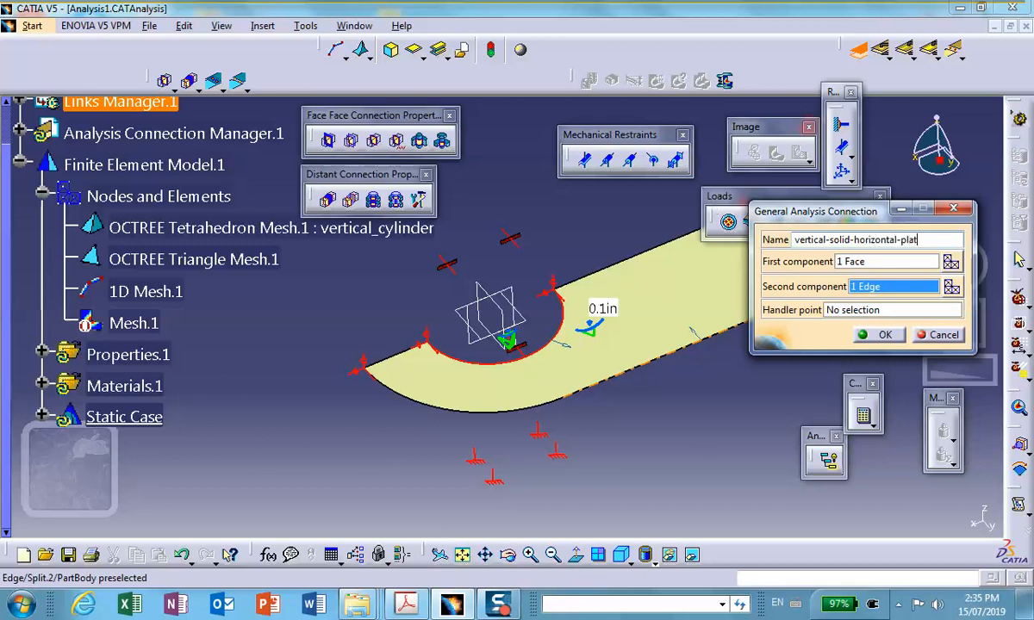
{"action": "left_click", "coordinate": [879, 335]}
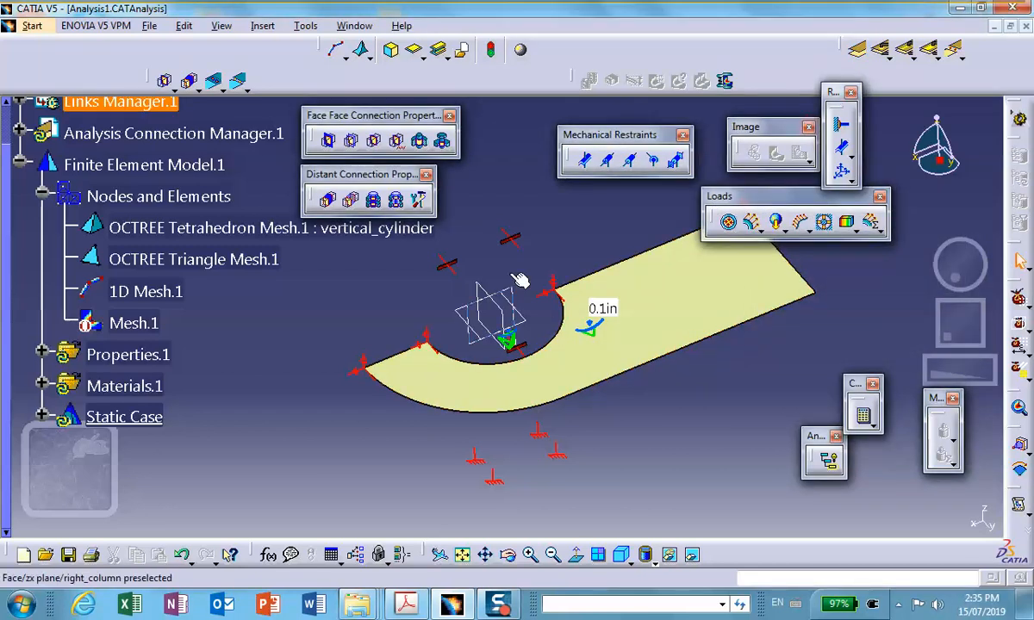
Expand the Analysis Connection Manager and make the hidden right-column_plate-corner connection visible.
{"action": "scroll", "coordinate": [119, 209], "scroll_direction": "up", "scroll_amount": 3}
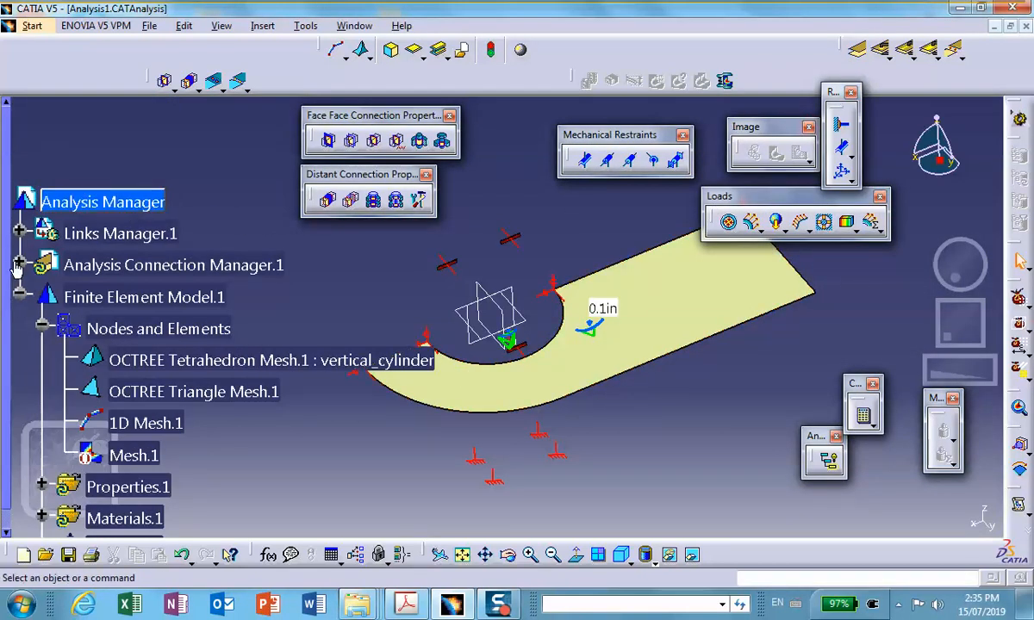
{"action": "left_click", "coordinate": [18, 264]}
{"action": "left_click", "coordinate": [41, 293]}
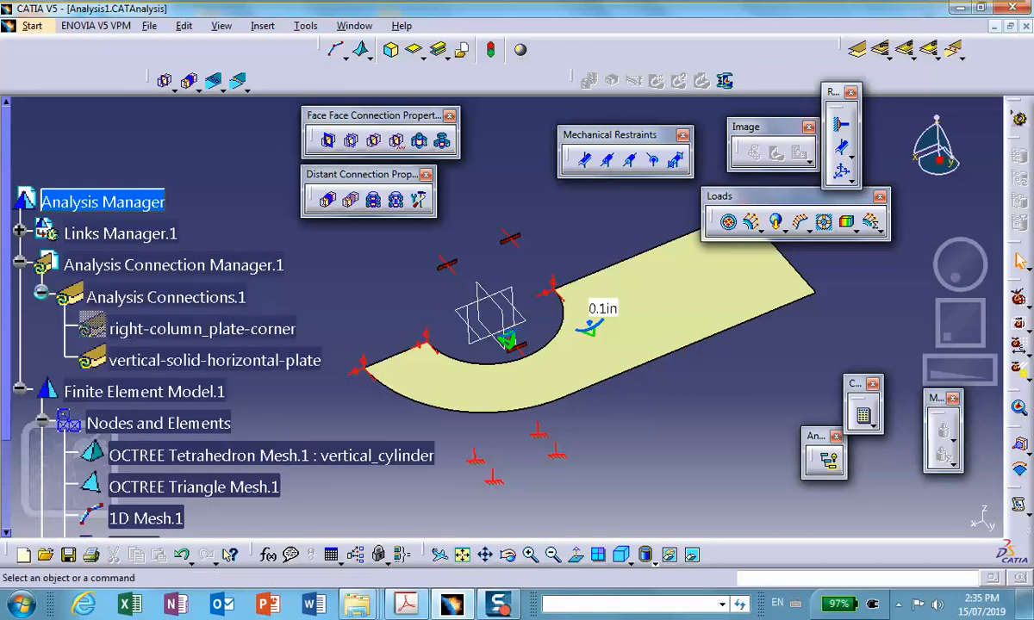
{"action": "scroll", "coordinate": [120, 233], "scroll_direction": "down", "scroll_amount": 1}
{"action": "right_click", "coordinate": [201, 285]}
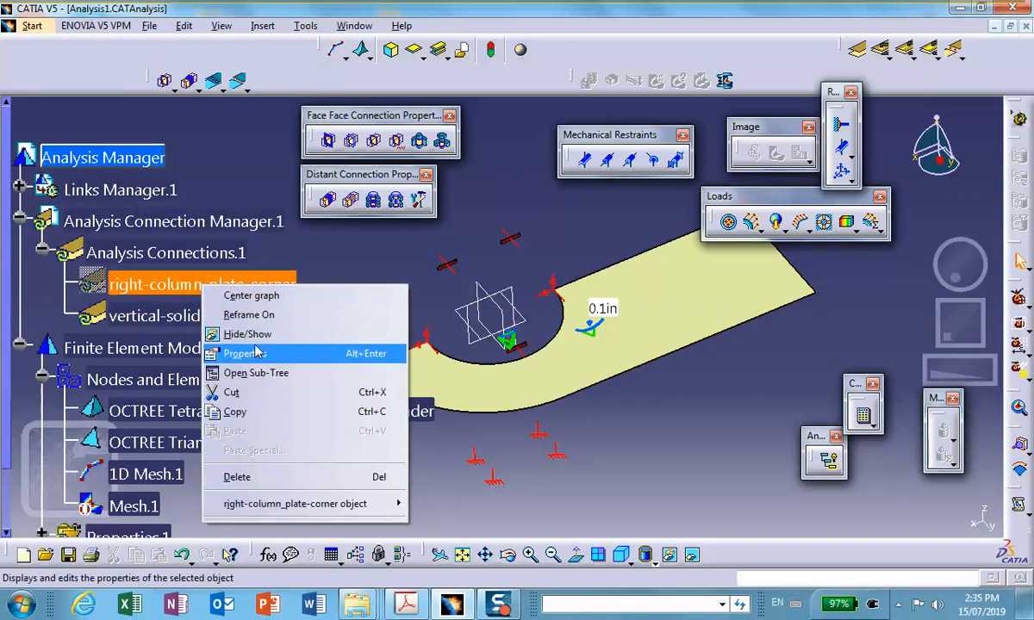
{"action": "left_click", "coordinate": [257, 334]}
{"action": "middle_click_drag", "start_coordinate": [772, 318], "coordinate": [753, 338]}
Restore the hidden column line and the half cylinder to the visible space.
{"action": "left_click", "coordinate": [691, 555]}
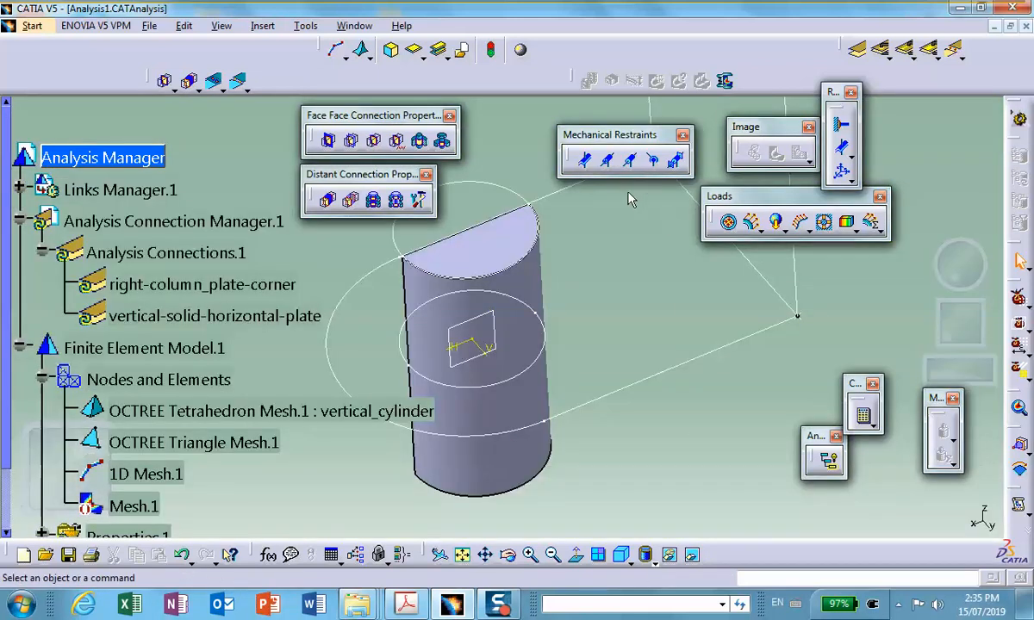
{"action": "right_click", "coordinate": [806, 276]}
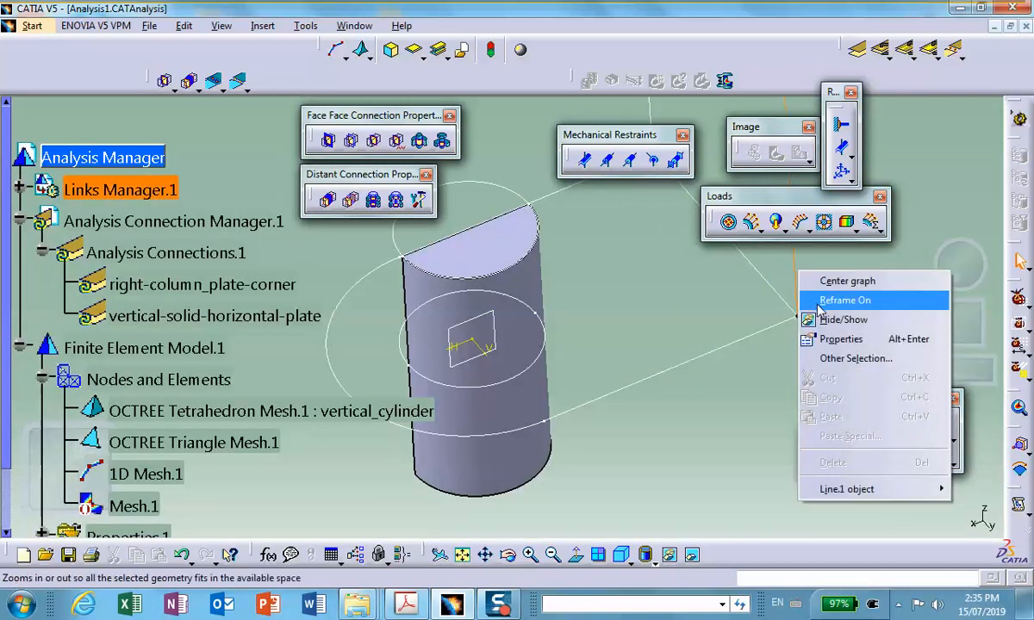
{"action": "left_click", "coordinate": [780, 321]}
{"action": "right_click", "coordinate": [463, 249]}
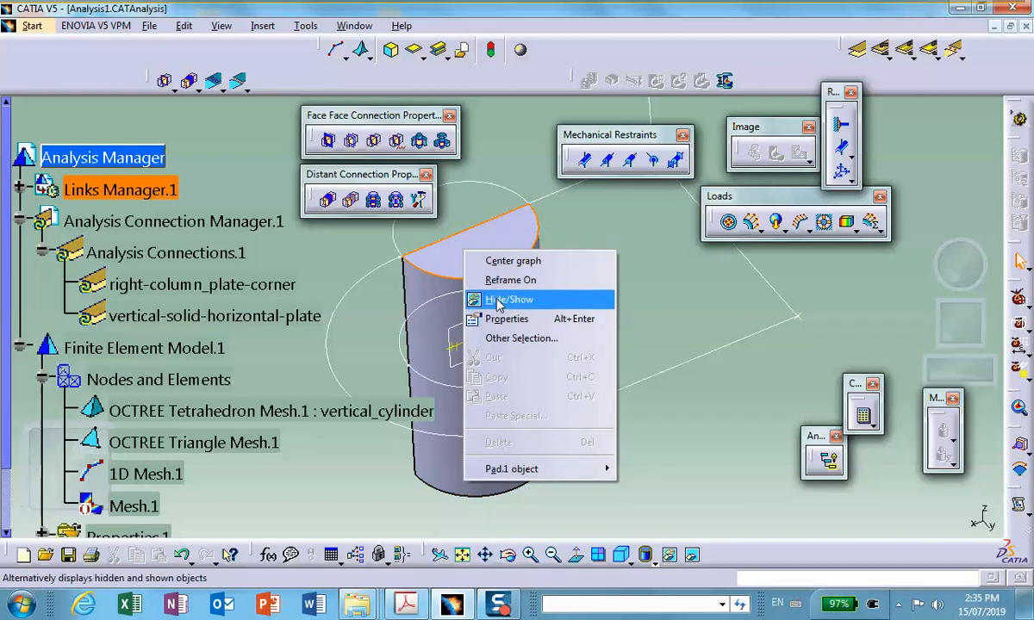
{"action": "left_click", "coordinate": [496, 300]}
{"action": "left_click", "coordinate": [695, 556]}
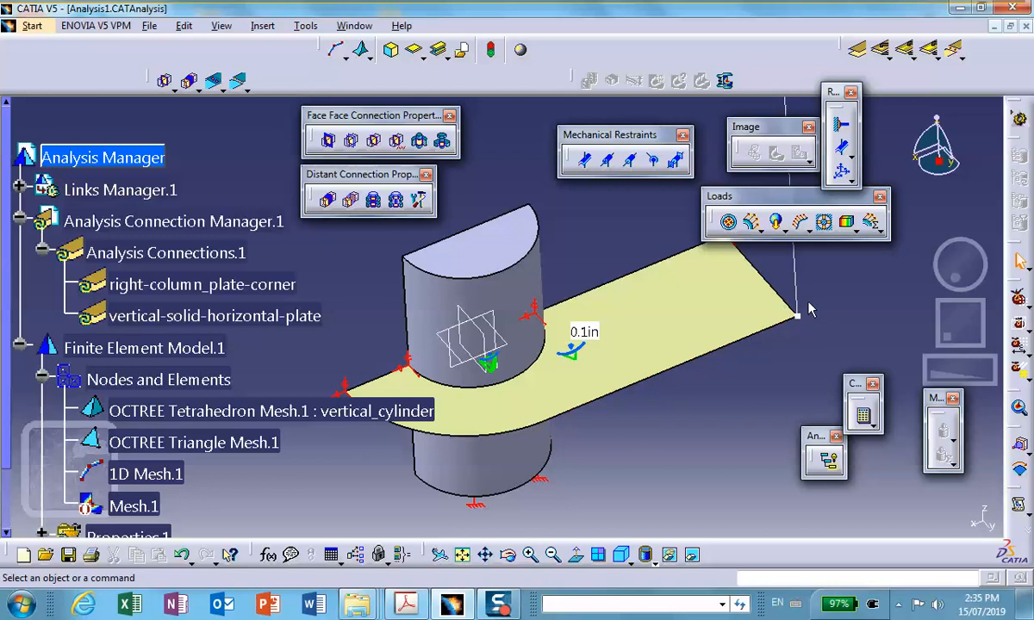
Create a Rigid Connection Property supported by the right-column_plate-corner connection.
{"action": "left_click", "coordinate": [329, 204]}
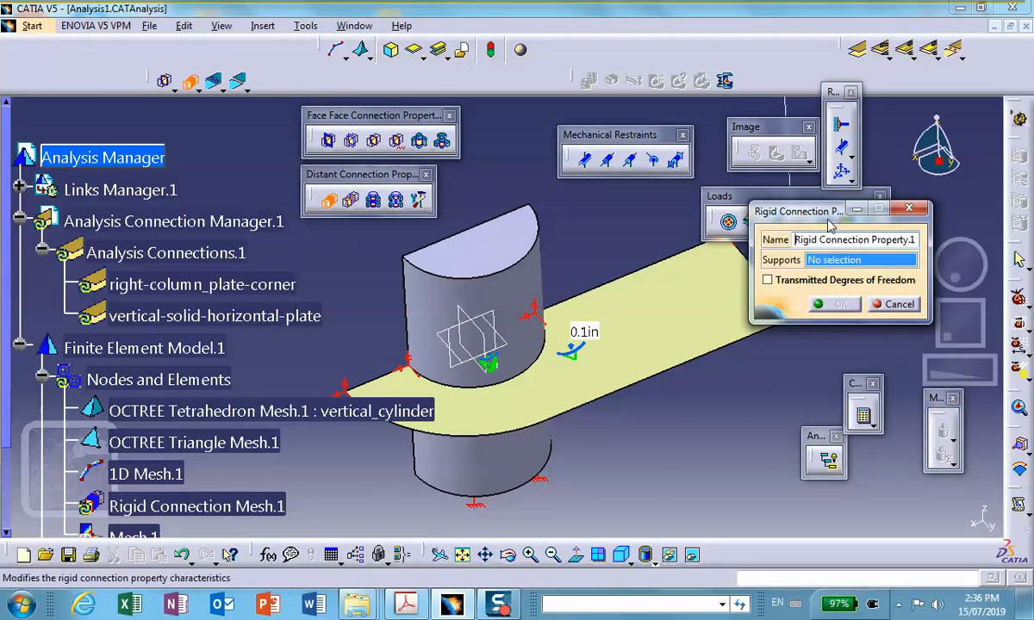
{"action": "left_click_drag", "start_coordinate": [820, 218], "coordinate": [811, 410]}
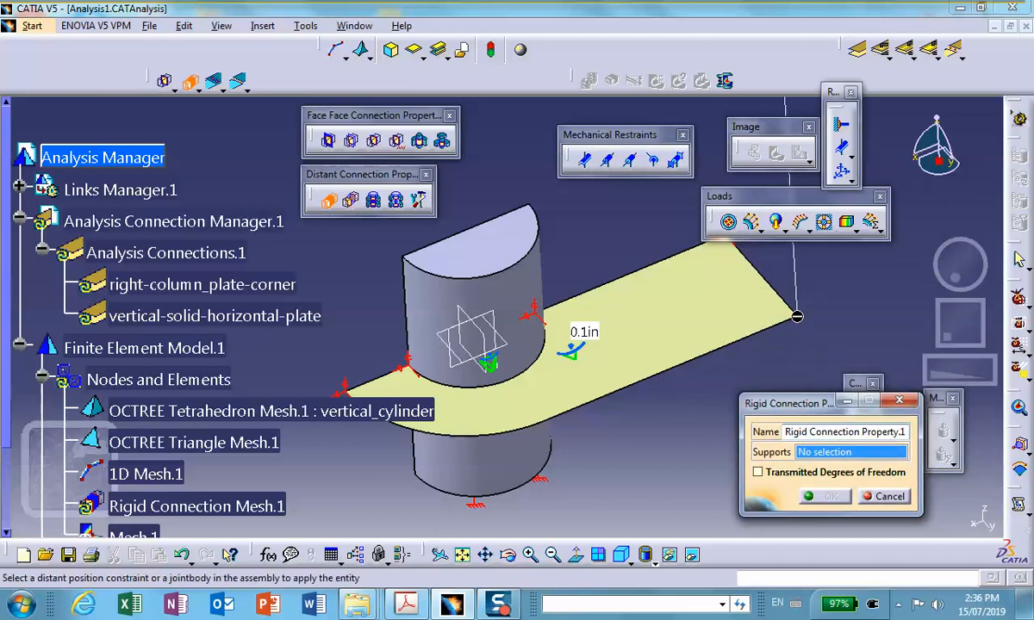
{"action": "left_click", "coordinate": [270, 287]}
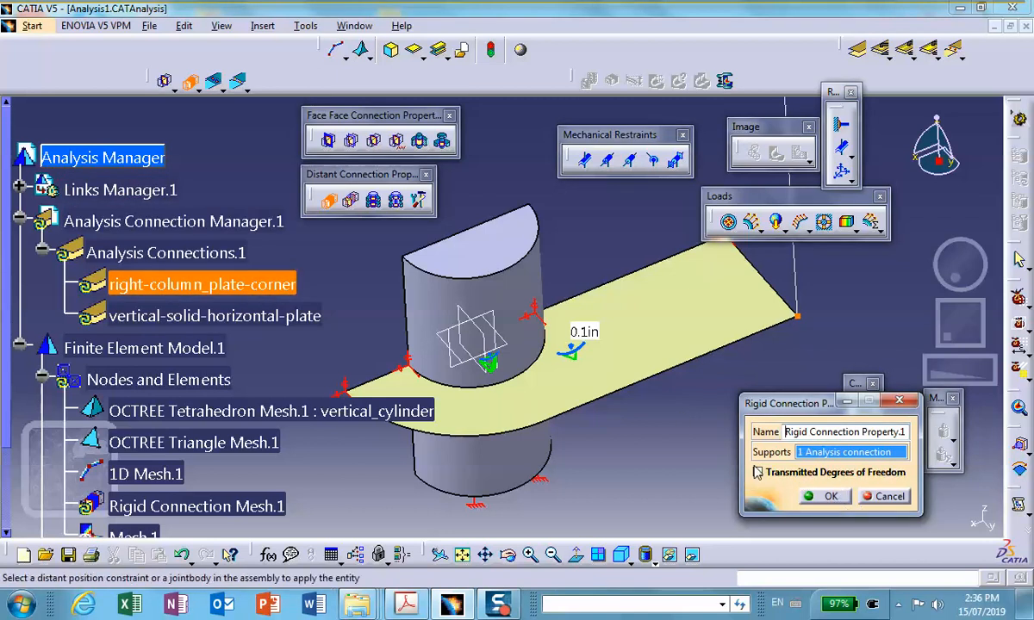
{"action": "left_click", "coordinate": [834, 497]}
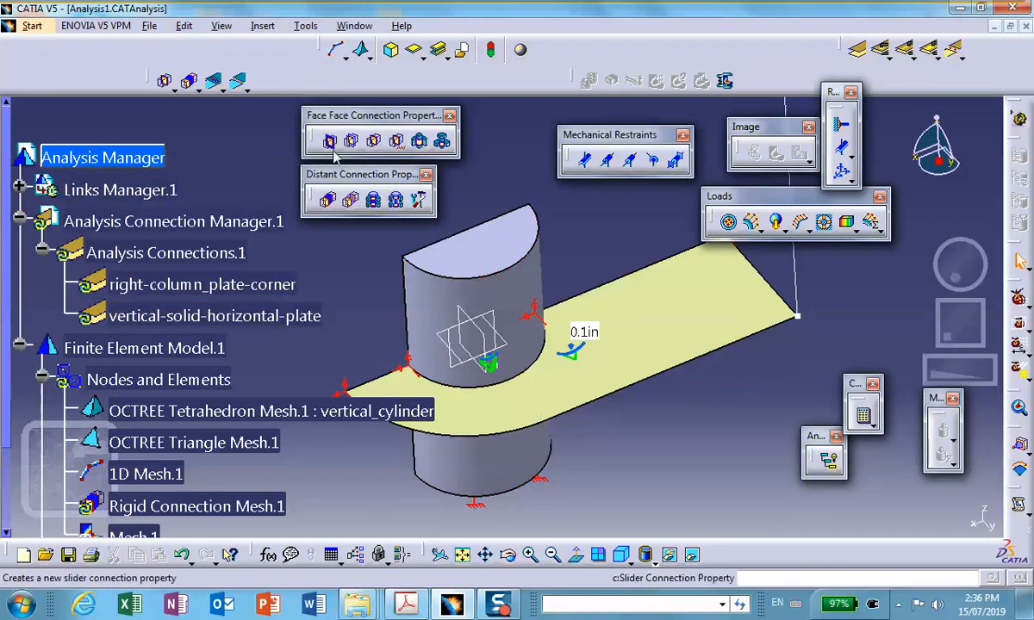
Create a Fastened Connection Property supported by the vertical-solid-horizontal-plate connection.
{"action": "left_click", "coordinate": [375, 142]}
{"action": "left_click", "coordinate": [252, 315]}
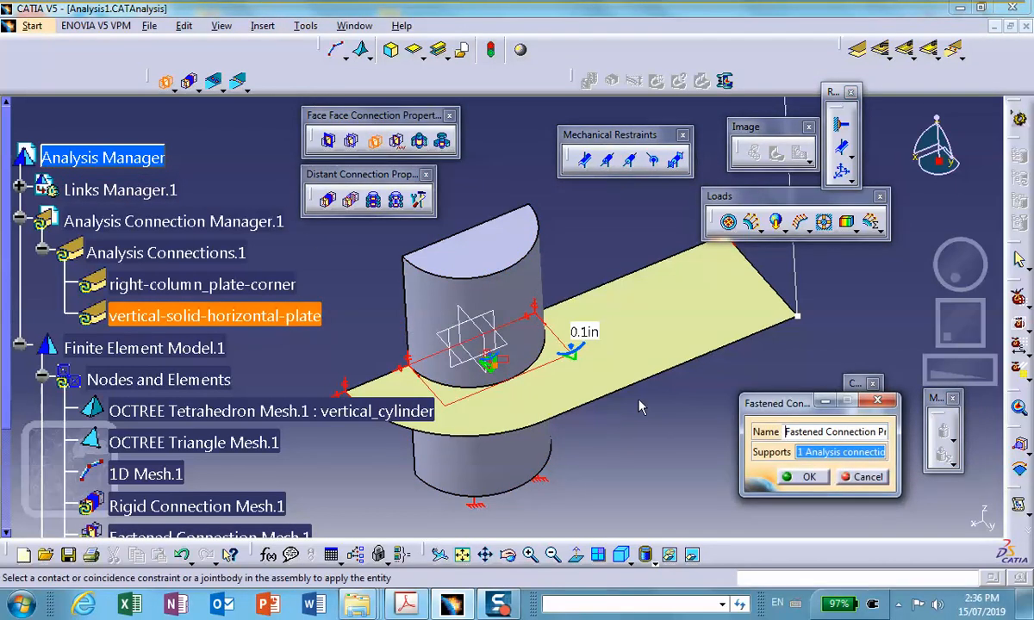
{"action": "left_click", "coordinate": [812, 477]}
Apply a pressure load of -100 psi to the horizontal plate's face.
{"action": "middle_click_drag", "start_coordinate": [820, 462], "coordinate": [748, 498]}
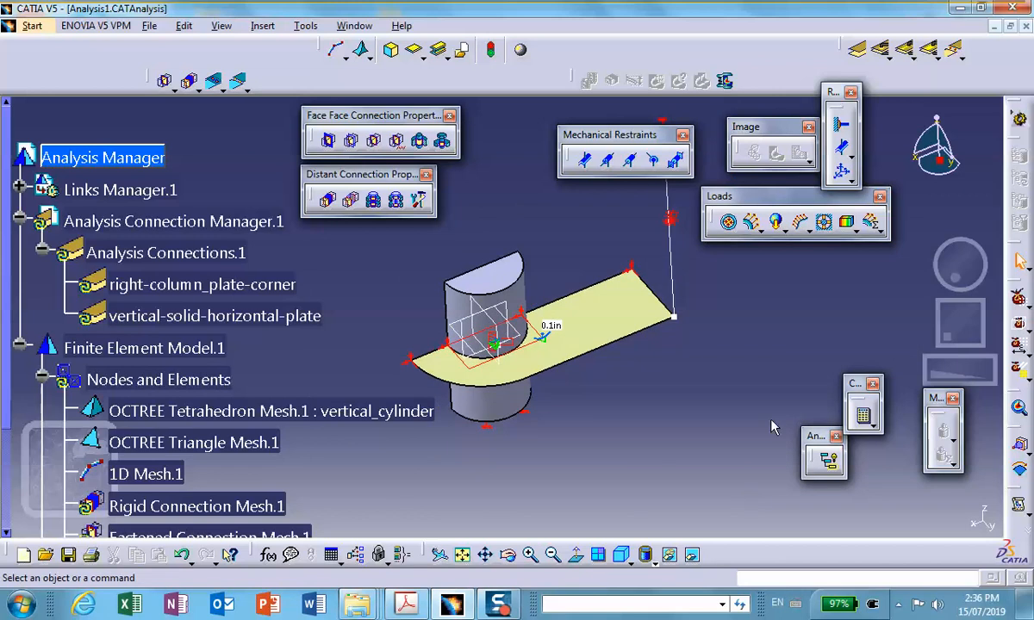
{"action": "left_click", "coordinate": [724, 226]}
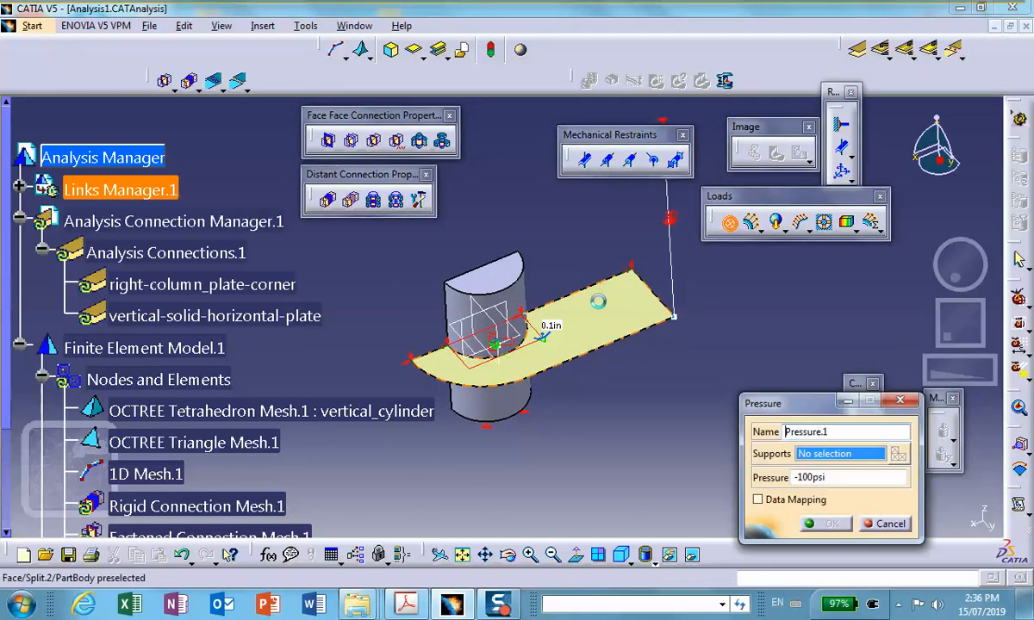
{"action": "left_click", "coordinate": [603, 332]}
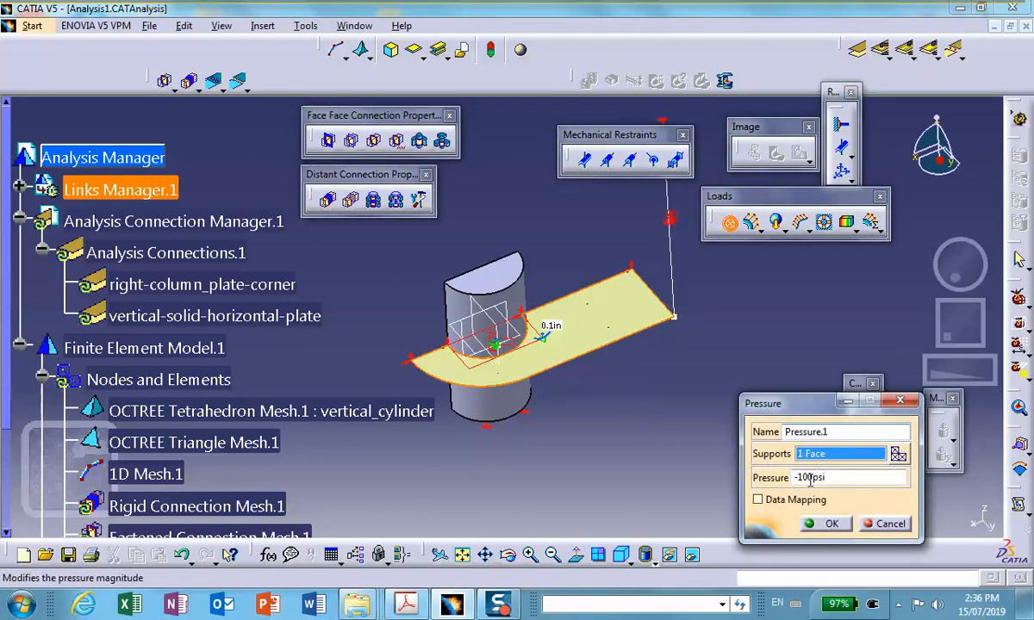
{"action": "middle_click_drag", "start_coordinate": [597, 438], "coordinate": [621, 360]}
{"action": "middle_click_drag", "start_coordinate": [663, 438], "coordinate": [591, 521]}
{"action": "middle_click_drag", "start_coordinate": [520, 416], "coordinate": [564, 412]}
{"action": "left_click", "coordinate": [829, 524]}
{"action": "mouse_move", "coordinate": [504, 414]}
{"action": "middle_mouse_down"}
{"action": "mouse_move", "coordinate": [494, 402]}
{"action": "mouse_move", "coordinate": [510, 419]}
{"action": "middle_mouse_up"}
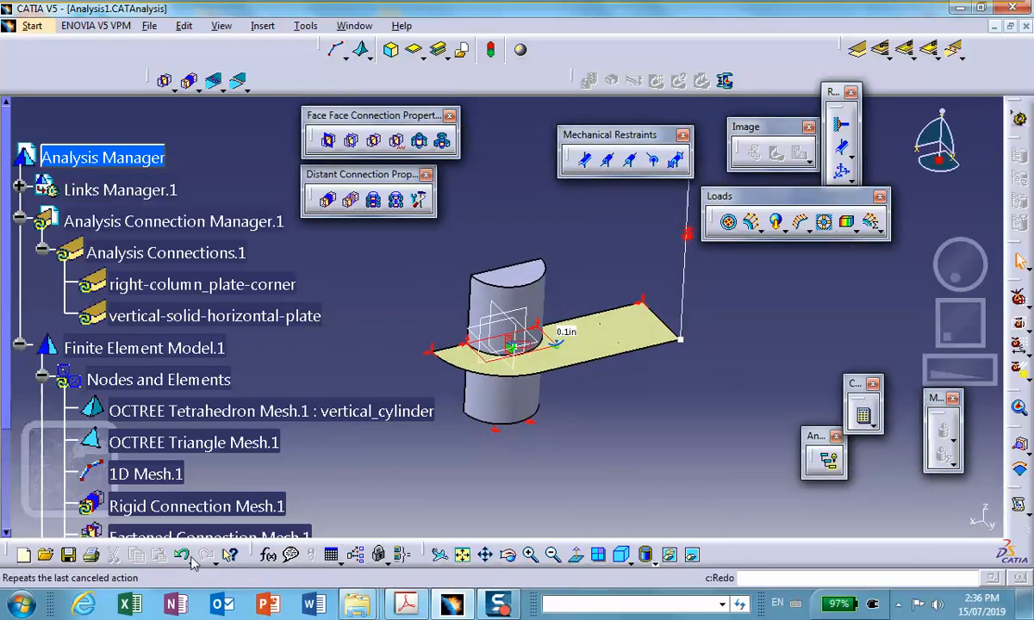
Save the analysis together with its dependent documents, and compute the full analysis with the All option.
{"action": "left_click", "coordinate": [68, 555]}
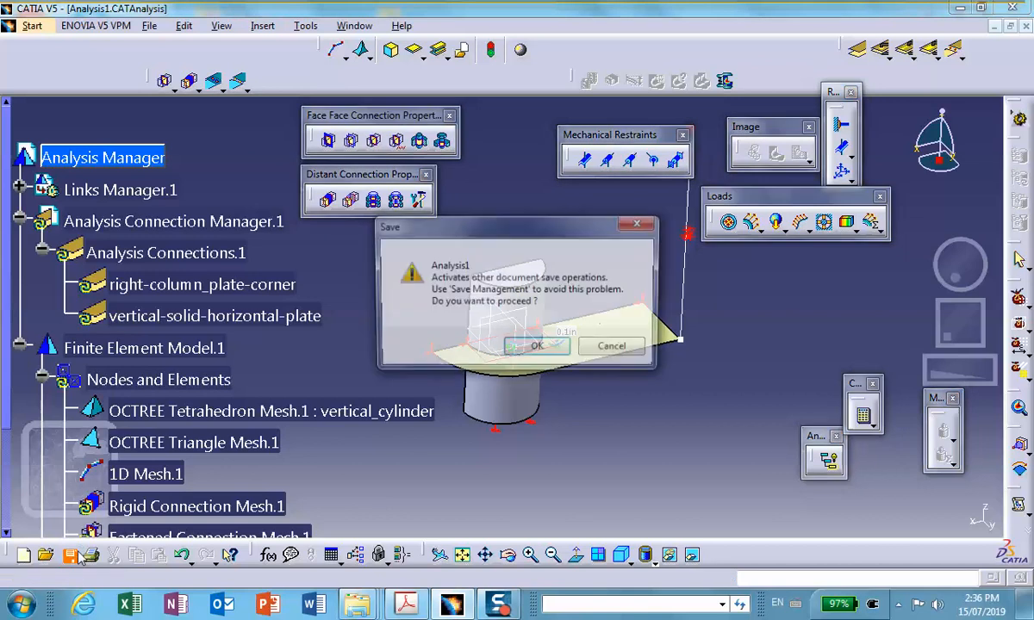
{"action": "left_click", "coordinate": [537, 348]}
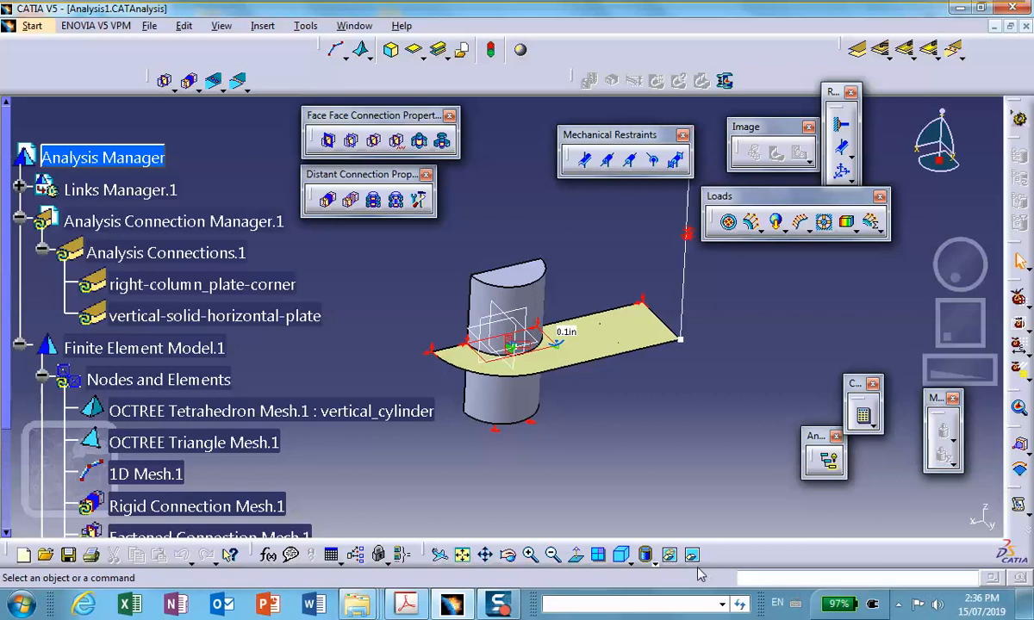
{"action": "left_click", "coordinate": [863, 415]}
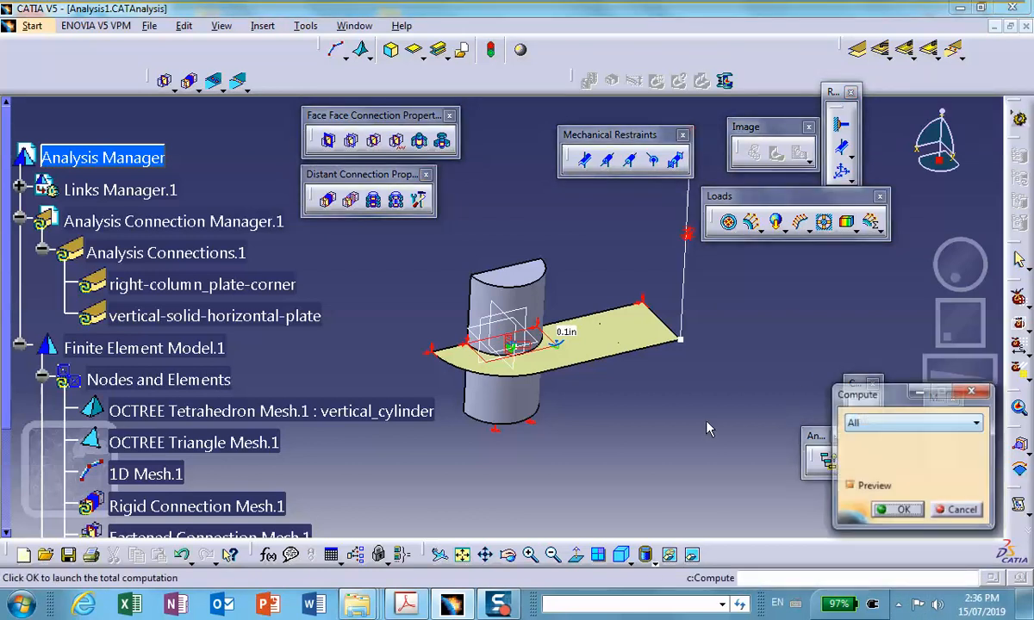
{"action": "left_click", "coordinate": [915, 512]}
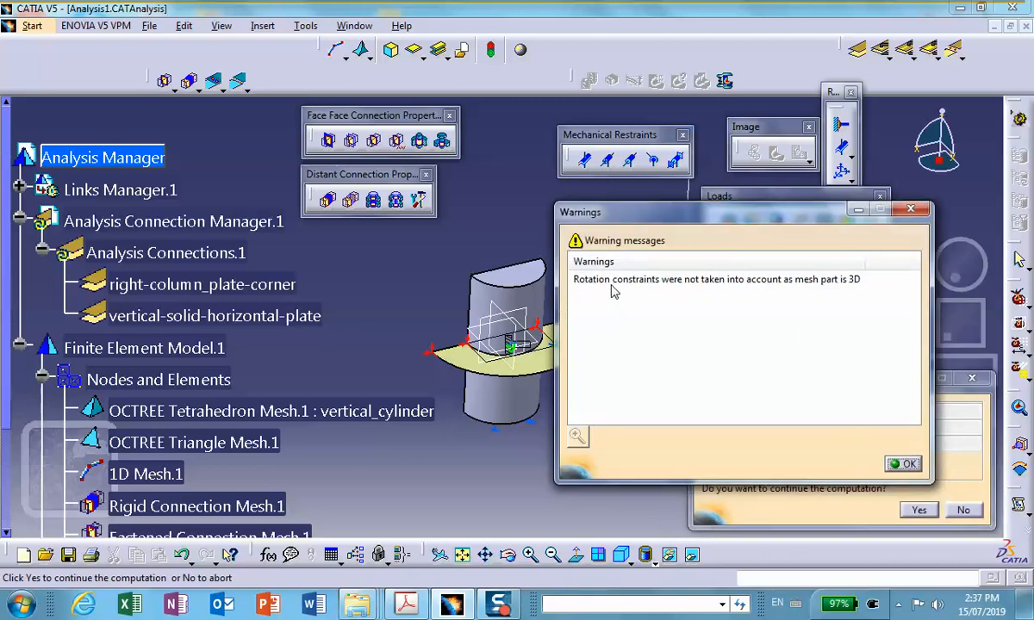
{"action": "left_click", "coordinate": [898, 465]}
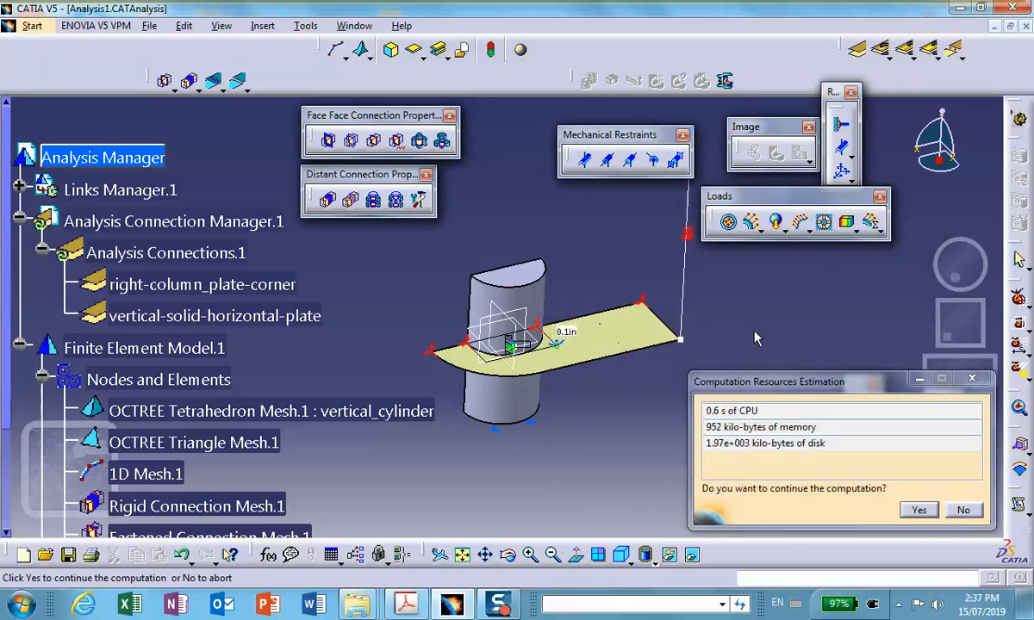
{"action": "left_click", "coordinate": [919, 510]}
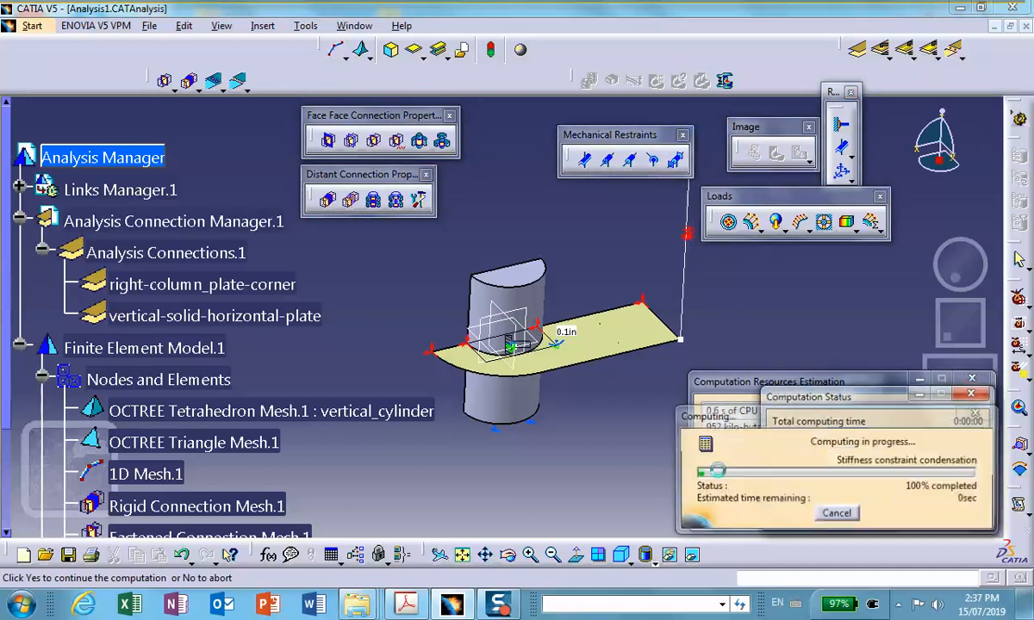
Display the deformed mesh of the assembly and play its deformation animation.
{"action": "middle_click_drag", "start_coordinate": [550, 455], "coordinate": [599, 454]}
{"action": "middle_click_drag", "start_coordinate": [589, 365], "coordinate": [577, 426]}
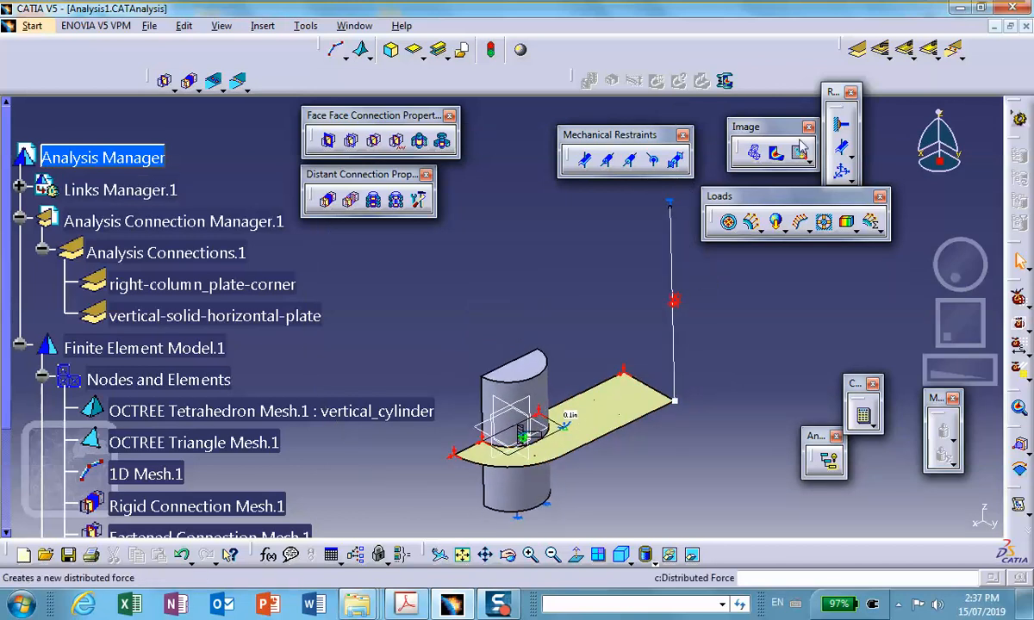
{"action": "left_click", "coordinate": [755, 152]}
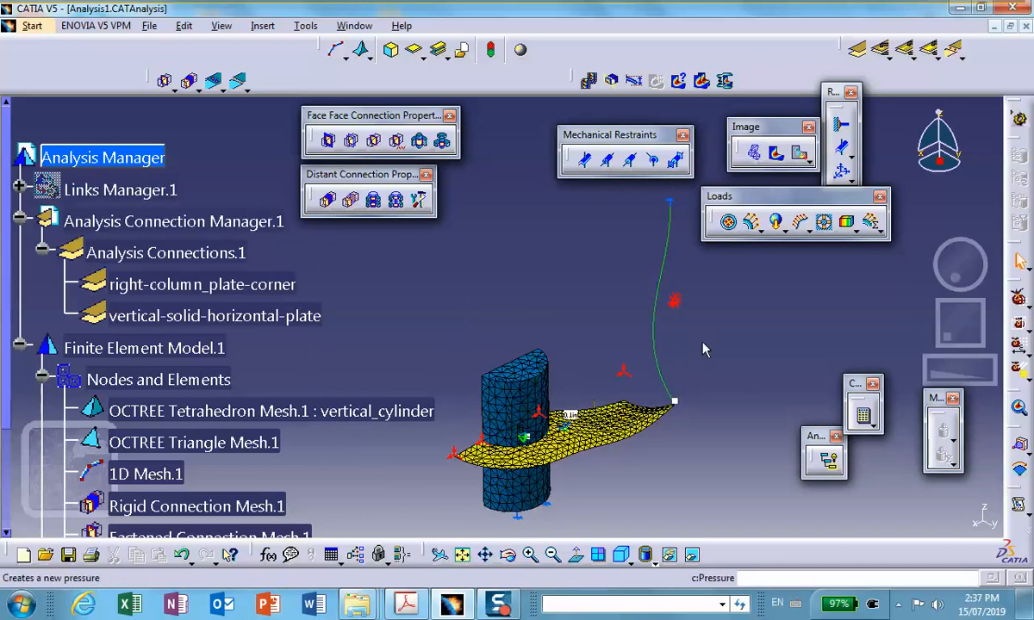
{"action": "left_click", "coordinate": [588, 80]}
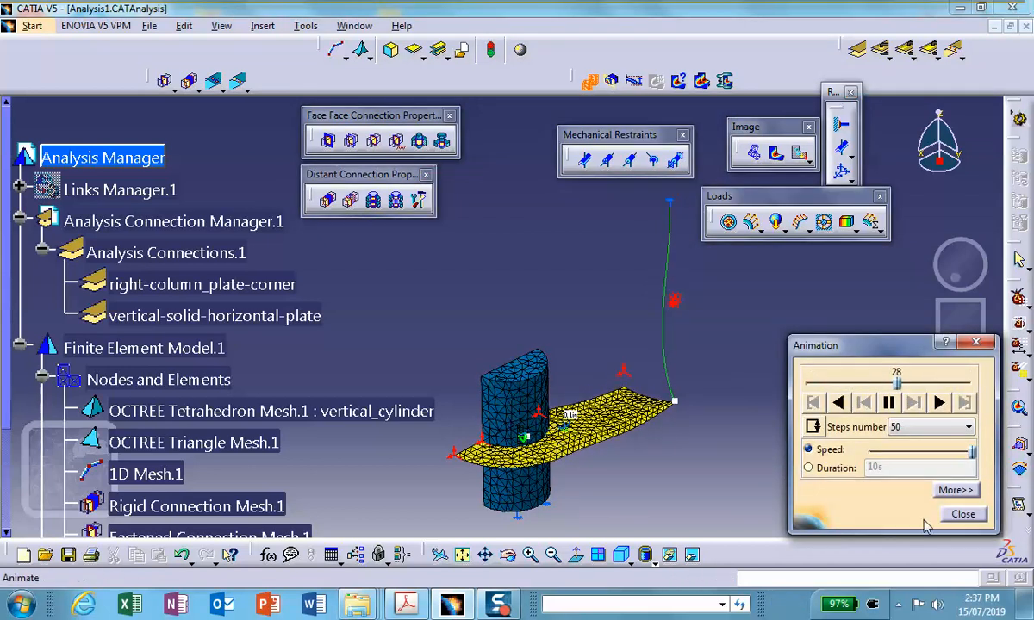
{"action": "left_click", "coordinate": [963, 514]}
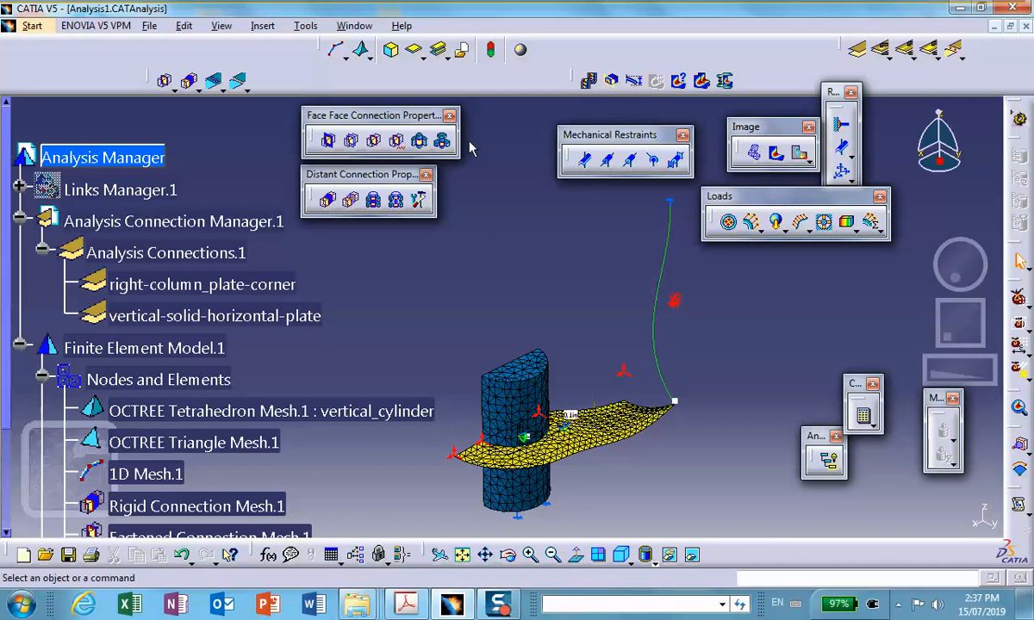
Create a displacement image, set its type to Average iso, and render the model shaded with material as a color contour.
{"action": "left_click", "coordinate": [798, 154]}
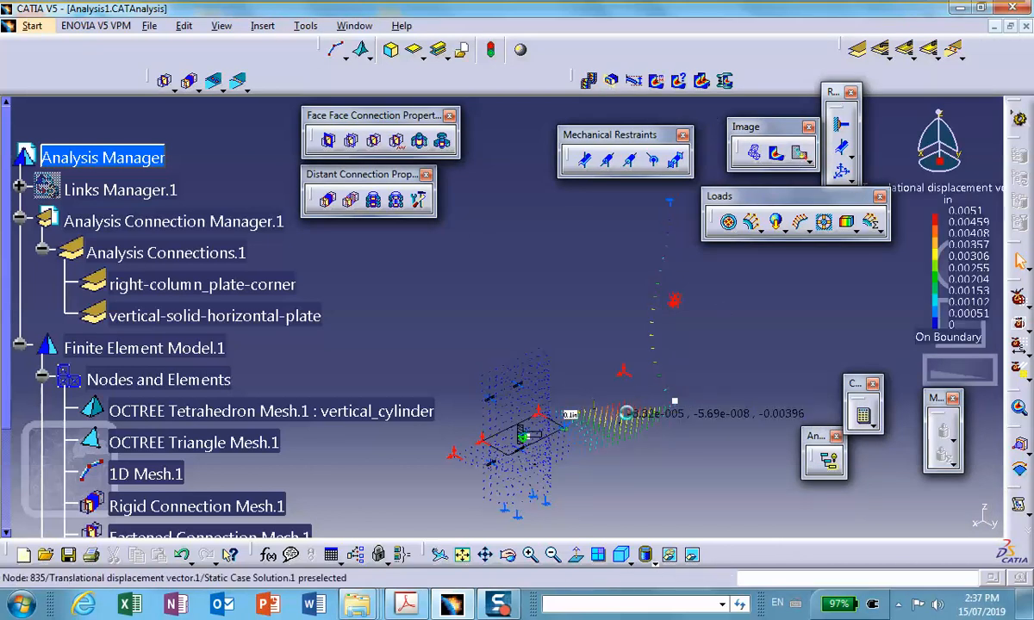
{"action": "double_click", "coordinate": [638, 420]}
{"action": "left_click", "coordinate": [682, 199]}
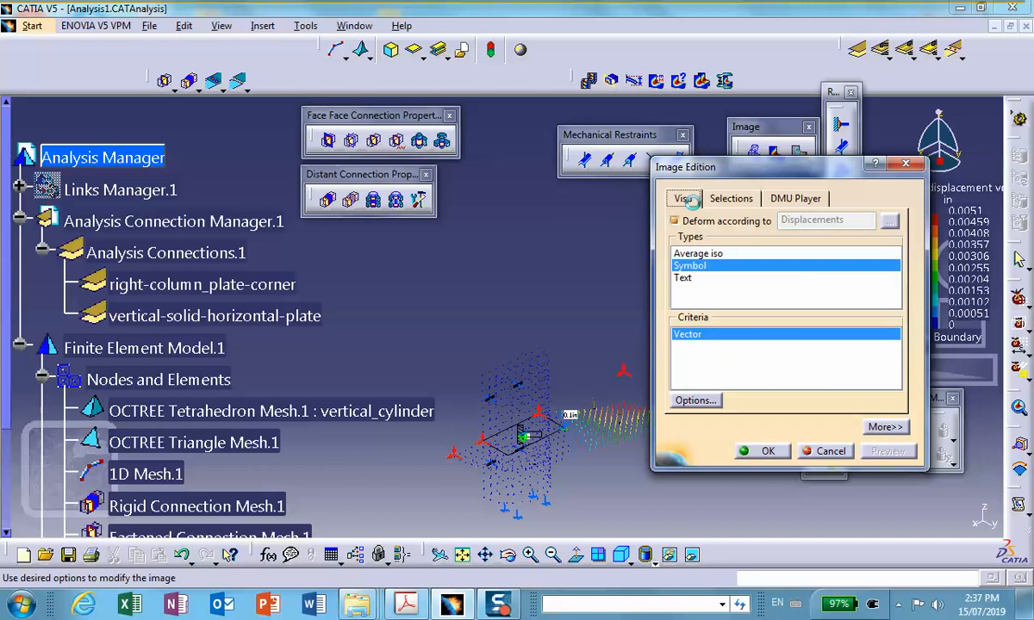
{"action": "left_click", "coordinate": [698, 253]}
{"action": "left_click", "coordinate": [763, 451]}
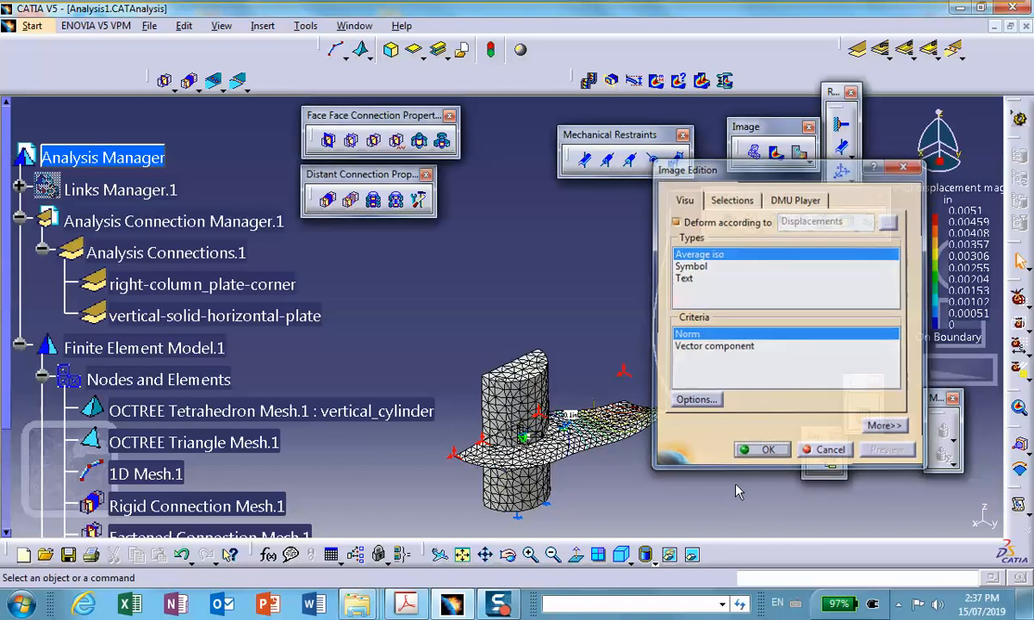
{"action": "left_click", "coordinate": [652, 562]}
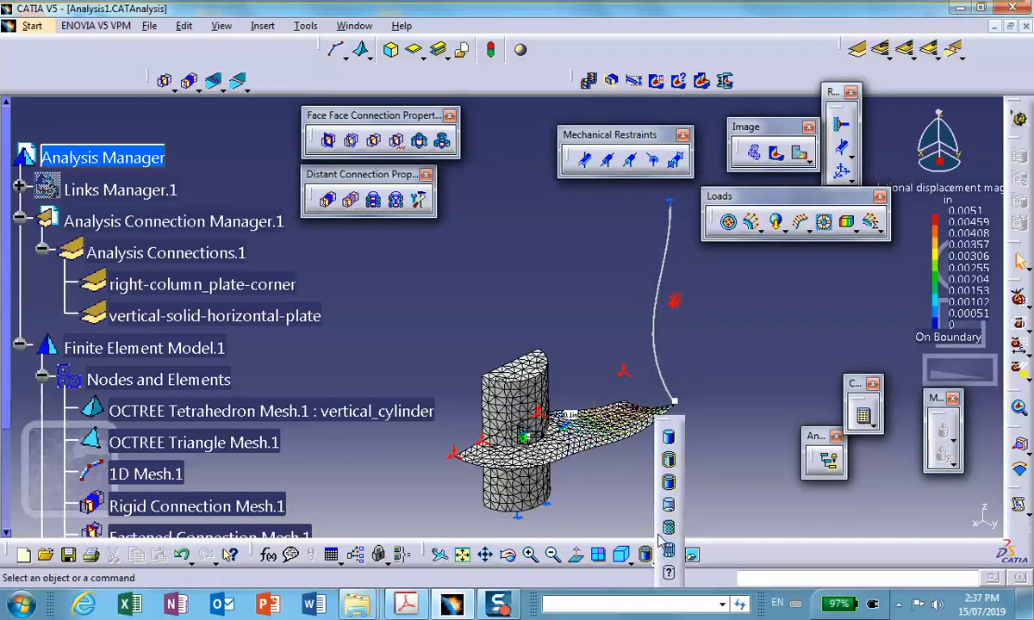
{"action": "left_click", "coordinate": [669, 528]}
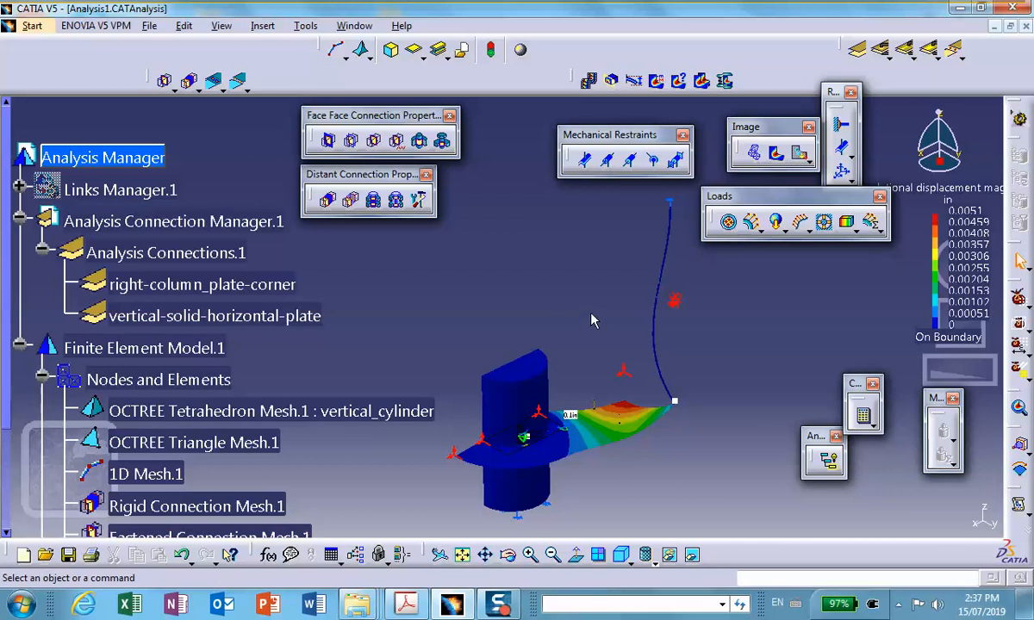
Limit the displacement image to the OCTREE Tetrahedron Mesh.1 : vertical_cylinder group.
{"action": "double_click", "coordinate": [533, 375]}
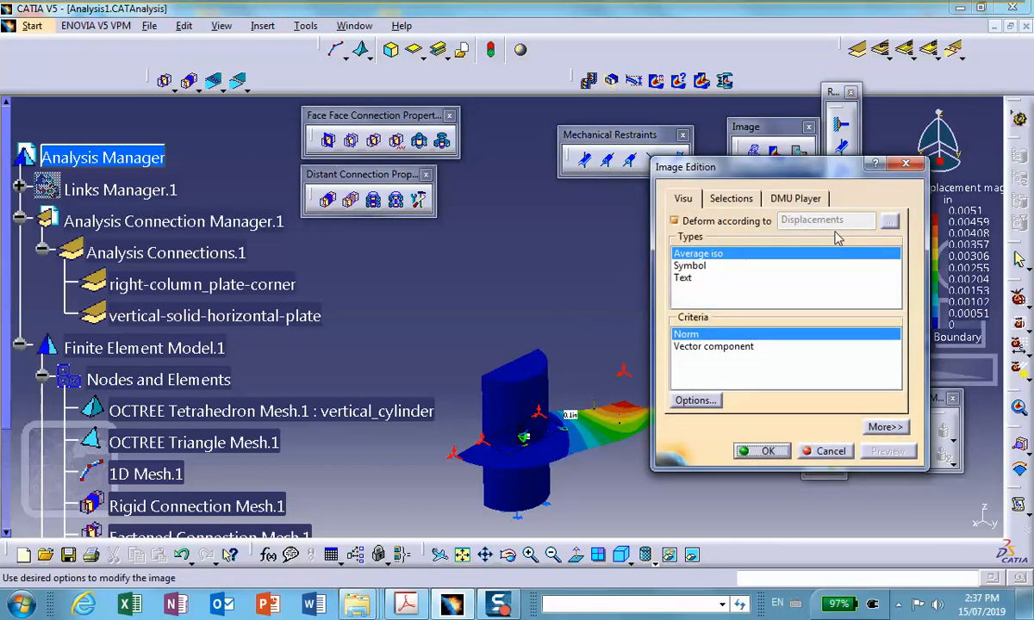
{"action": "left_click", "coordinate": [732, 200]}
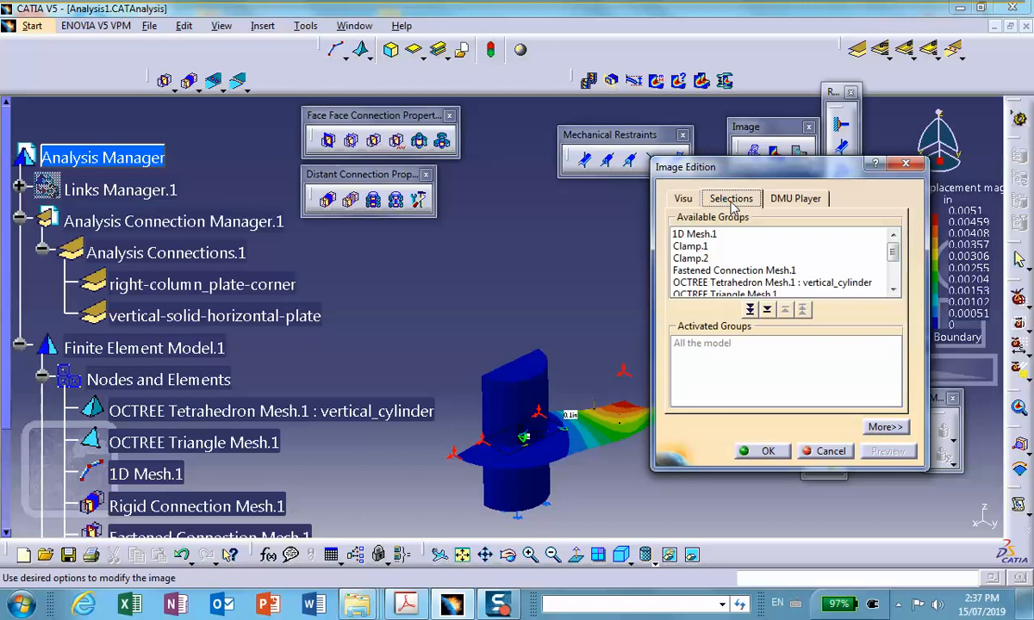
{"action": "left_click", "coordinate": [893, 290]}
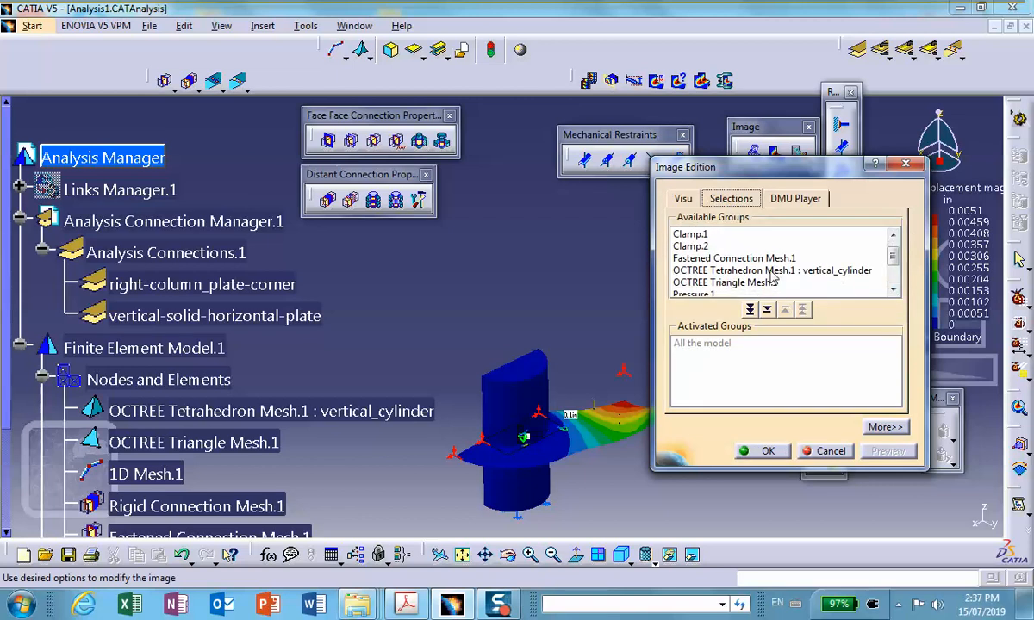
{"action": "double_click", "coordinate": [773, 271]}
{"action": "left_click", "coordinate": [767, 452]}
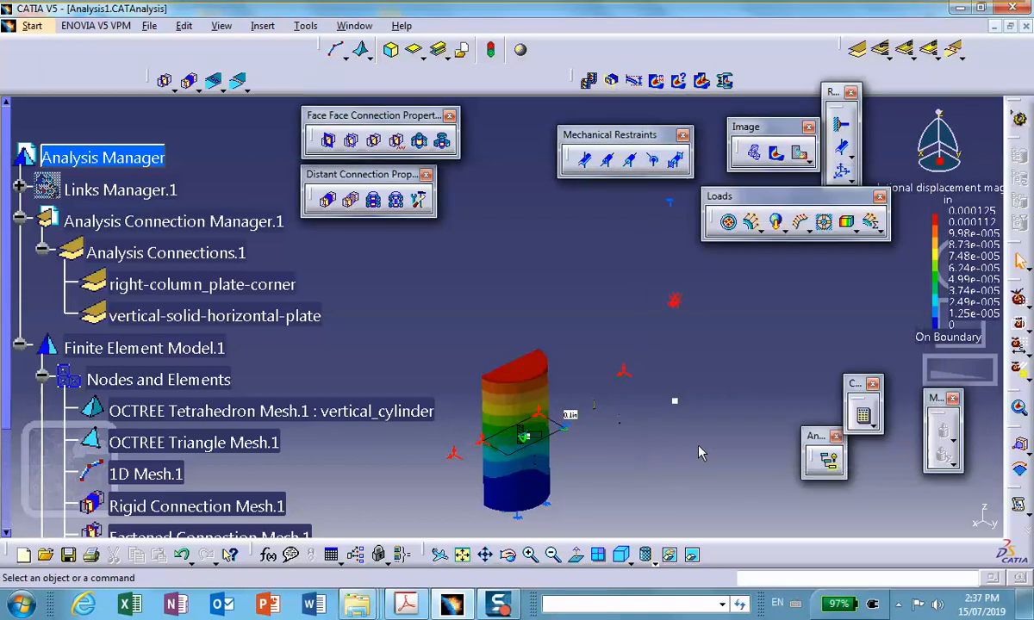
Clear the displacement image's active group and limit the image to the 1D Mesh.1 group.
{"action": "double_click", "coordinate": [529, 410]}
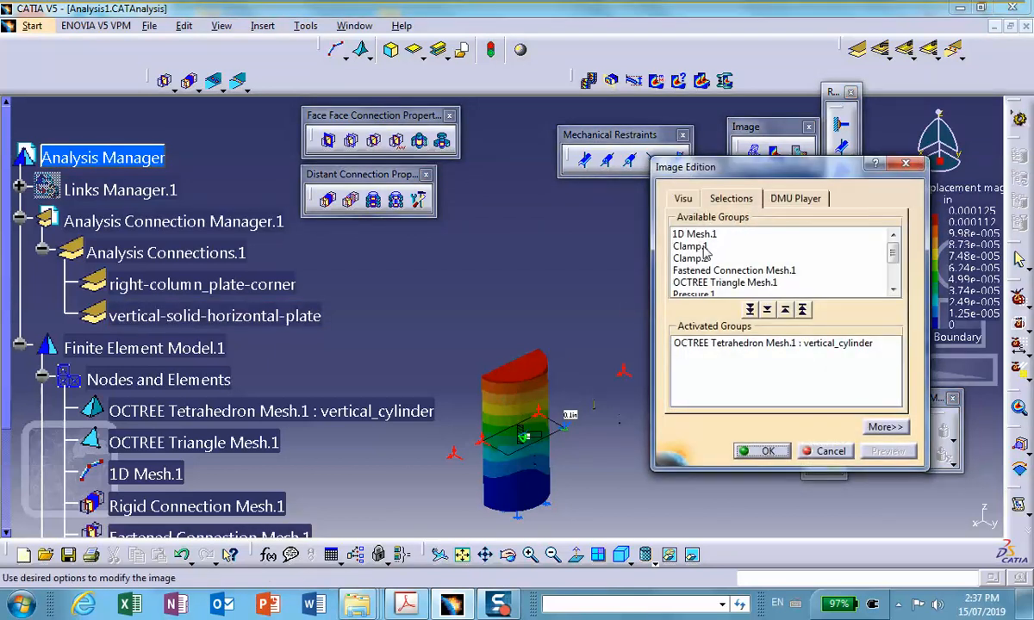
{"action": "left_click", "coordinate": [802, 310]}
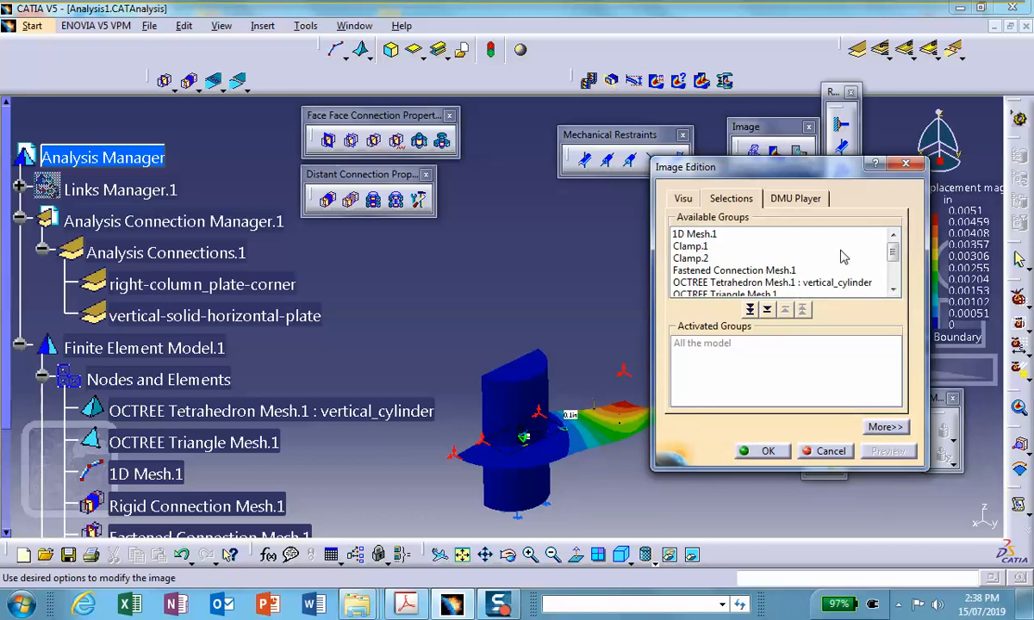
{"action": "left_click", "coordinate": [891, 291]}
{"action": "left_click", "coordinate": [892, 291]}
{"action": "left_click", "coordinate": [892, 291]}
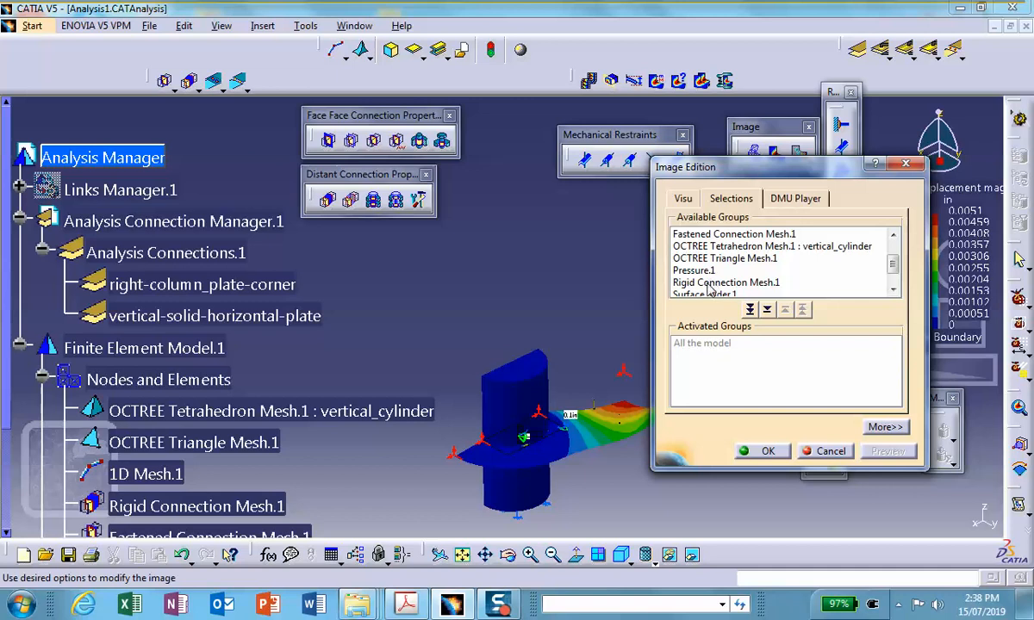
{"action": "left_click", "coordinate": [893, 291]}
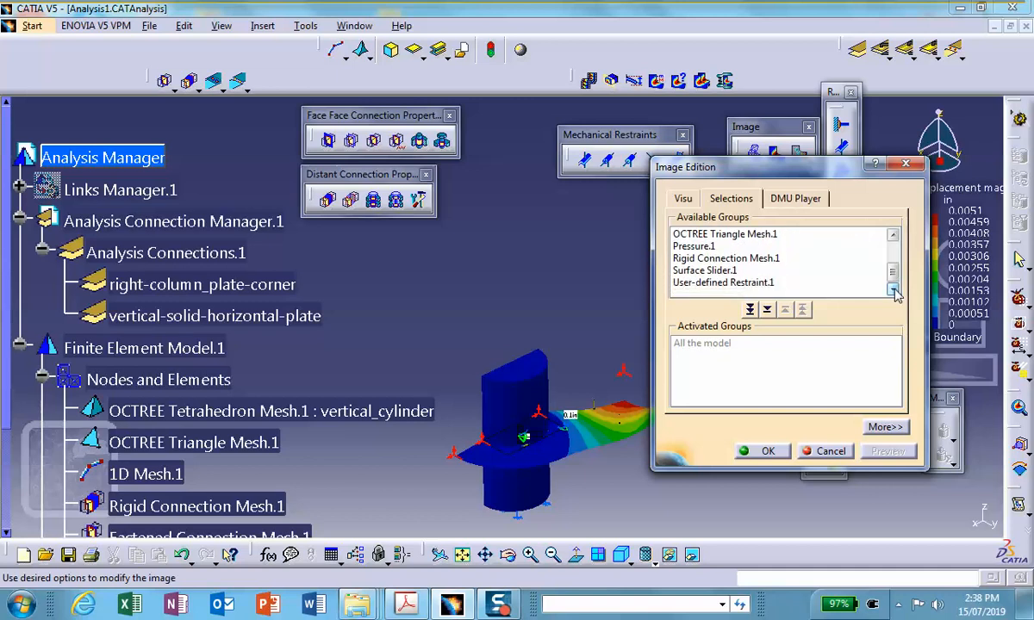
{"action": "left_click", "coordinate": [893, 235]}
{"action": "left_click", "coordinate": [892, 235]}
{"action": "left_click", "coordinate": [892, 236]}
{"action": "left_click", "coordinate": [893, 236]}
{"action": "left_click", "coordinate": [893, 235]}
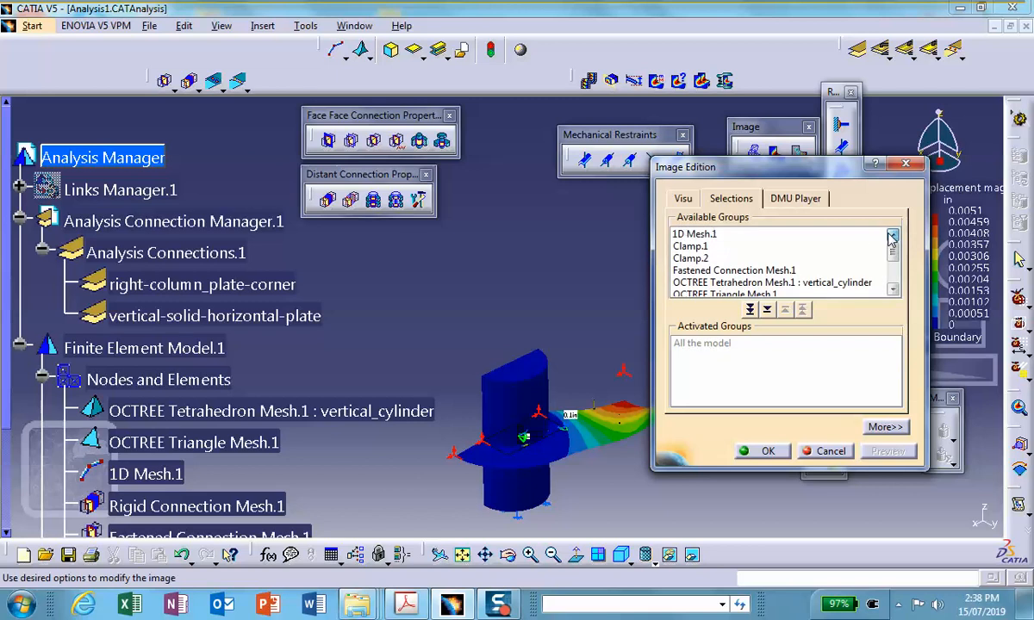
{"action": "double_click", "coordinate": [698, 235]}
{"action": "left_click", "coordinate": [769, 452]}
{"action": "middle_click_drag", "start_coordinate": [564, 265], "coordinate": [528, 202]}
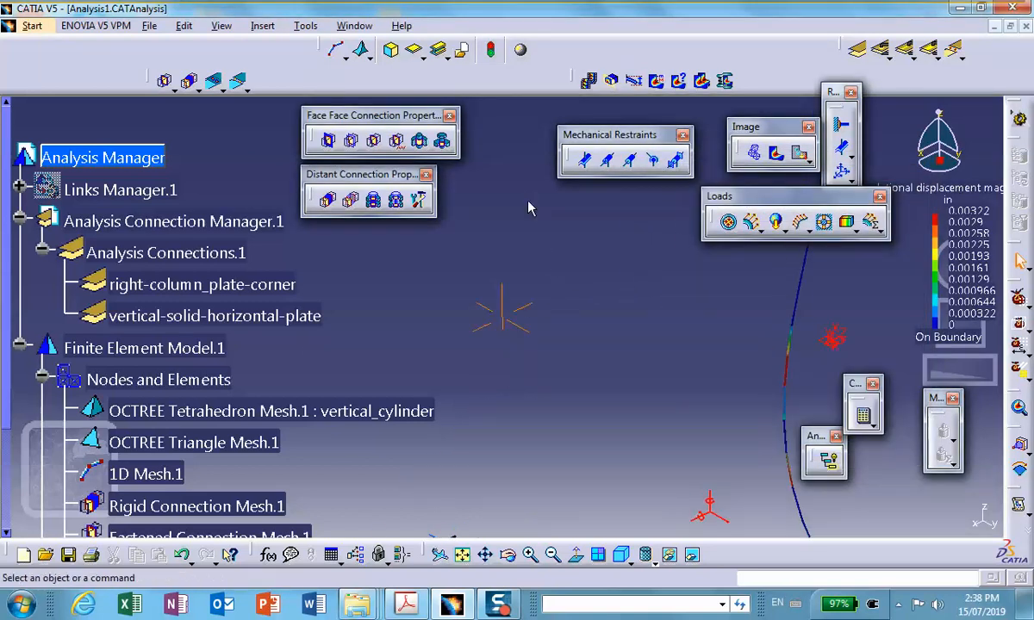
{"action": "middle_click_drag", "start_coordinate": [669, 341], "coordinate": [439, 275]}
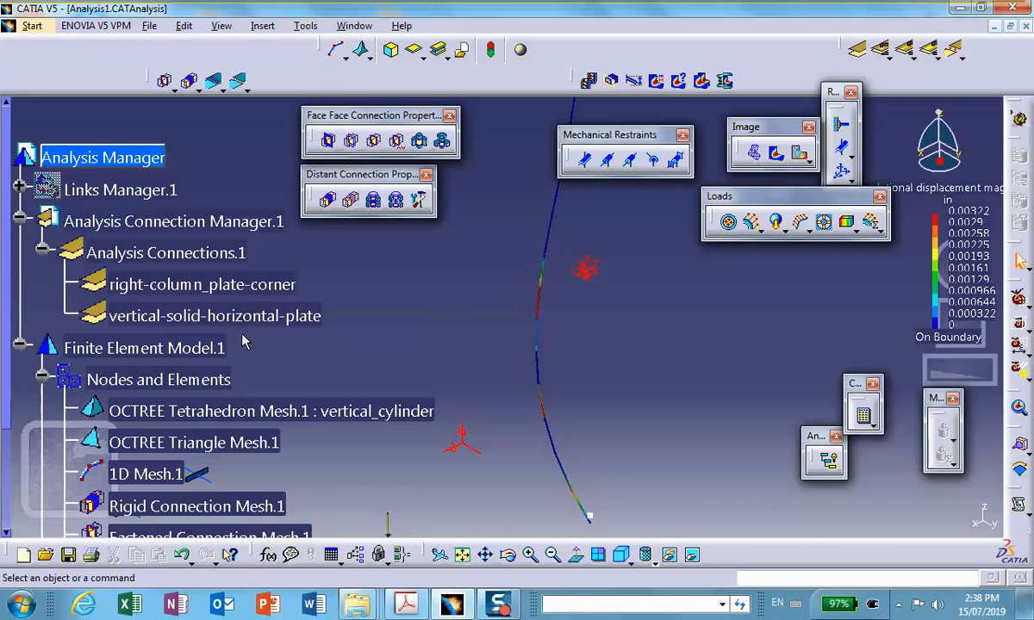
Check the beam meshing parameters of 1D Mesh.1 and examine the displacement contour along the deflected column.
{"action": "scroll", "coordinate": [241, 332], "scroll_direction": "down", "scroll_amount": 3}
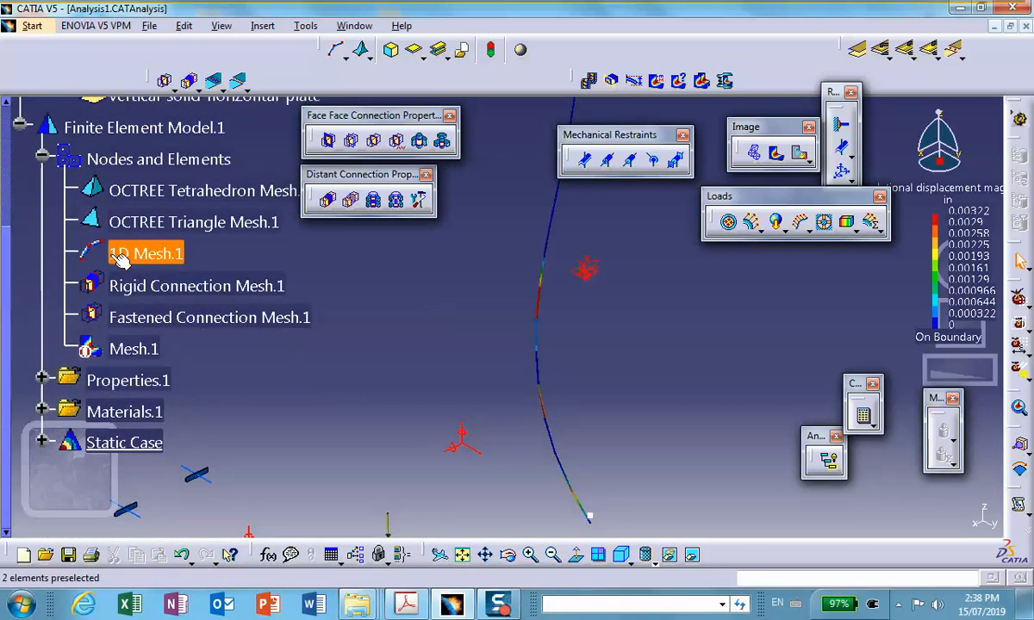
{"action": "double_click", "coordinate": [162, 240]}
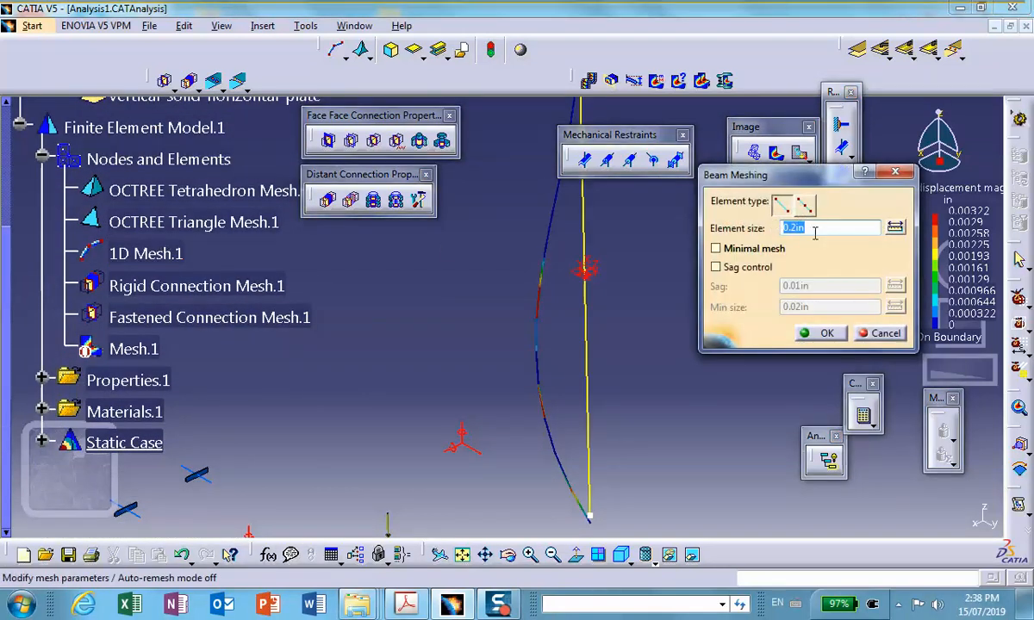
{"action": "left_click", "coordinate": [816, 332]}
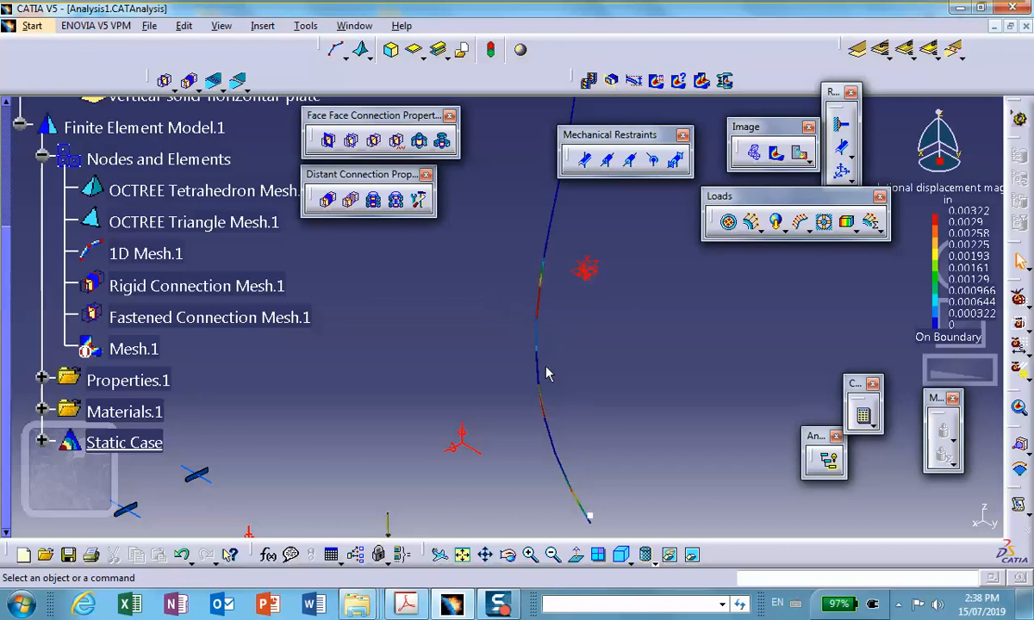
{"action": "middle_click_drag", "start_coordinate": [535, 299], "coordinate": [552, 394]}
{"action": "left_click", "coordinate": [536, 300]}
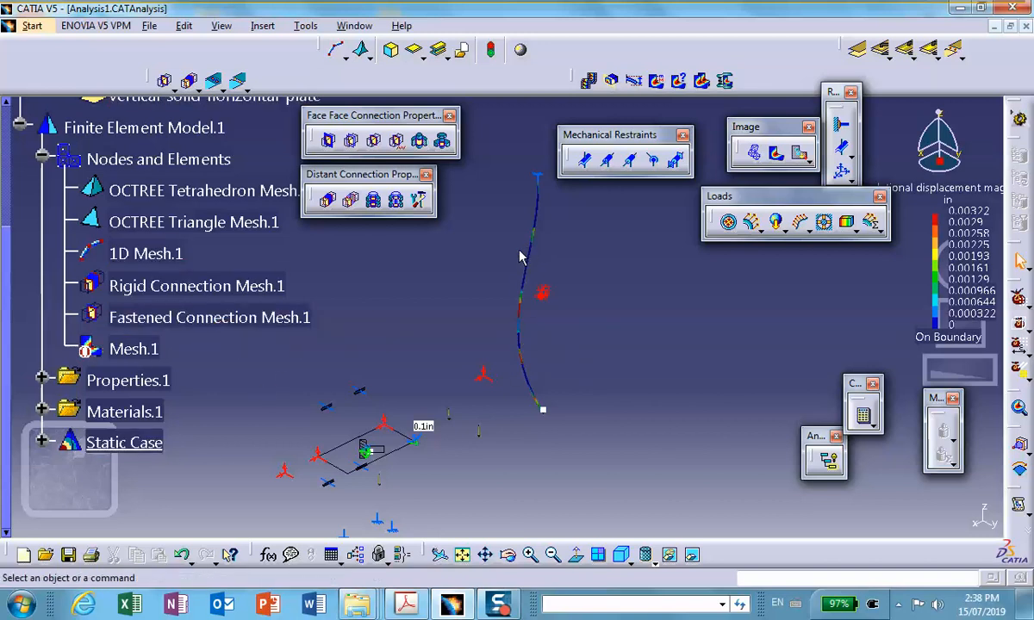
{"action": "middle_click_drag", "start_coordinate": [536, 248], "coordinate": [564, 244]}
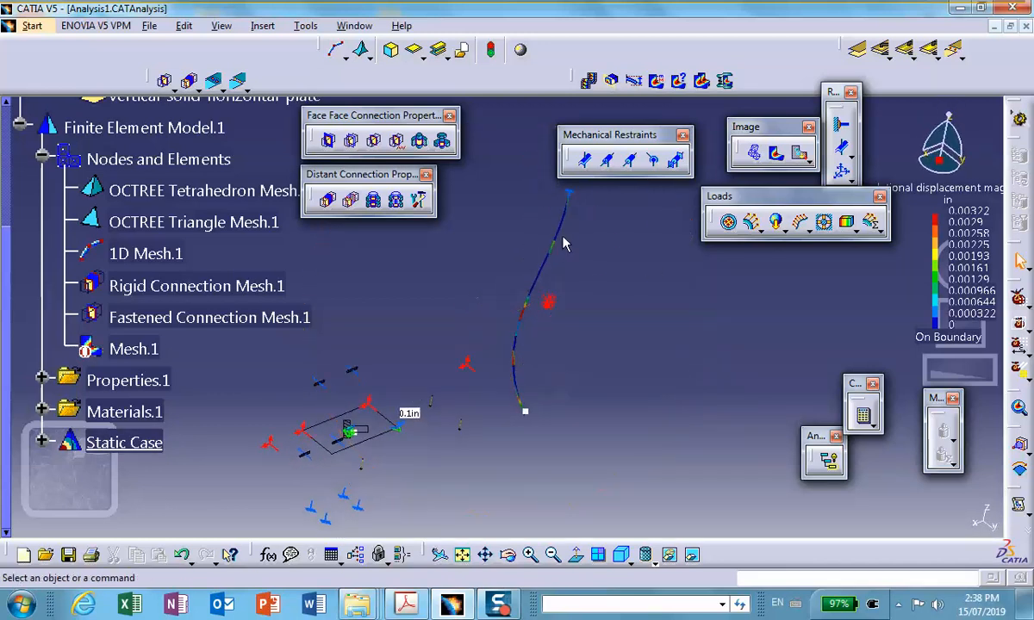
Remove the group restriction from the displacement image to show all the model again.
{"action": "double_click", "coordinate": [544, 289]}
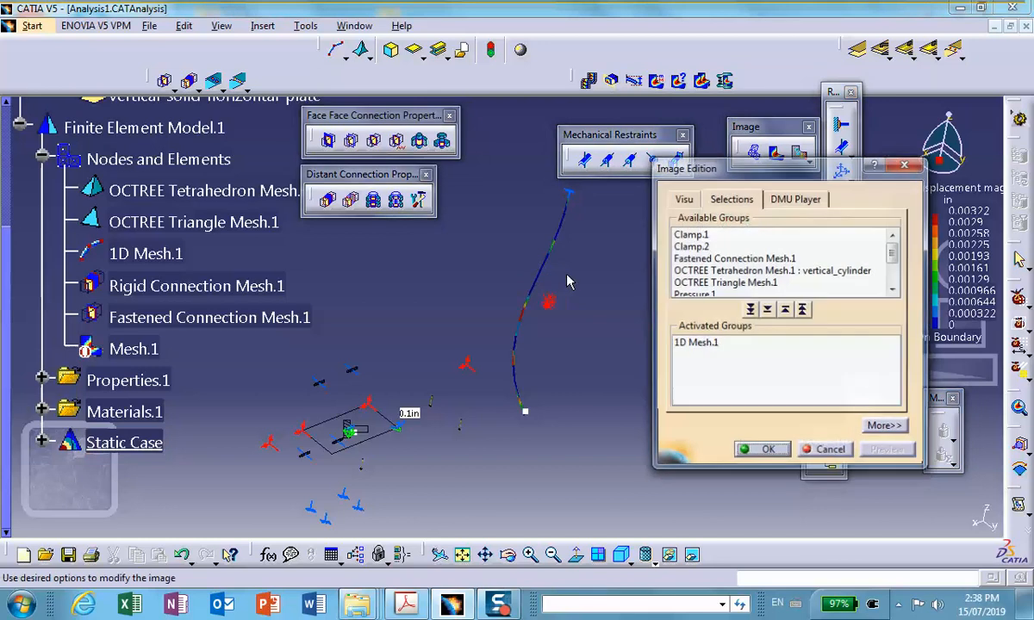
{"action": "left_click", "coordinate": [802, 310]}
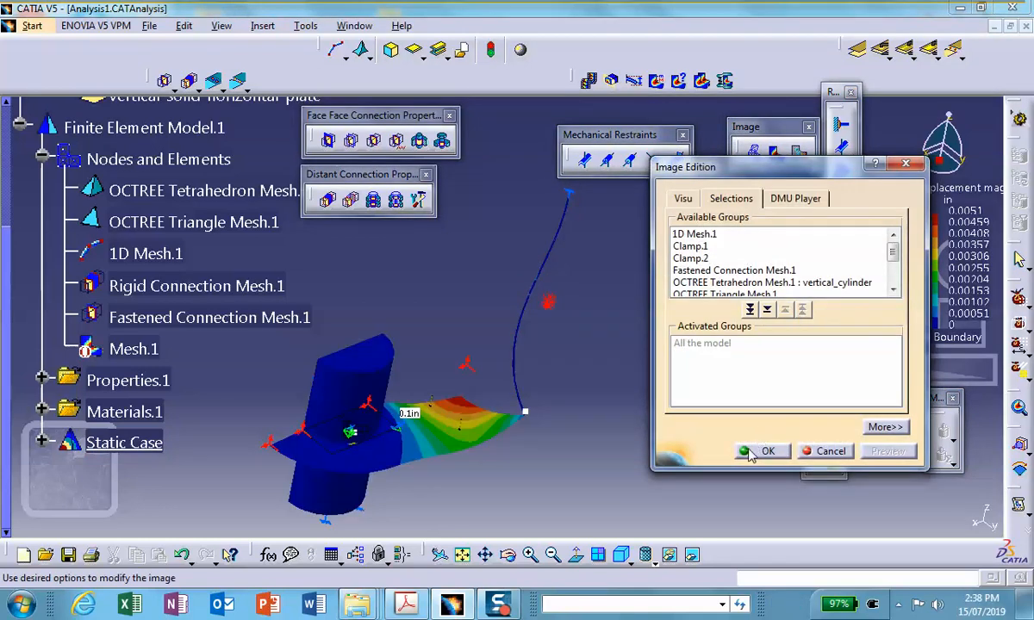
{"action": "left_click", "coordinate": [763, 450]}
{"action": "middle_click_drag", "start_coordinate": [448, 292], "coordinate": [441, 347]}
{"action": "middle_click_drag", "start_coordinate": [520, 314], "coordinate": [521, 314]}
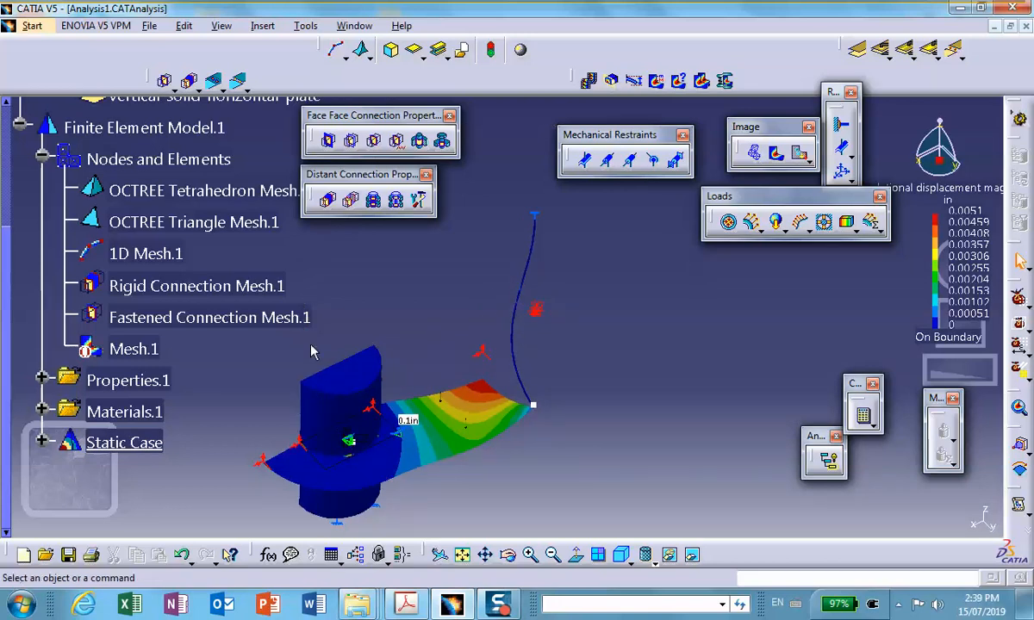
Enable Transmitted Degrees of Freedom on Rigid Connection Property.1 and release Rotation 1, Rotation 2 and Rotation 3, keeping the three translations transmitted.
{"action": "scroll", "coordinate": [199, 364], "scroll_direction": "down", "scroll_amount": 2}
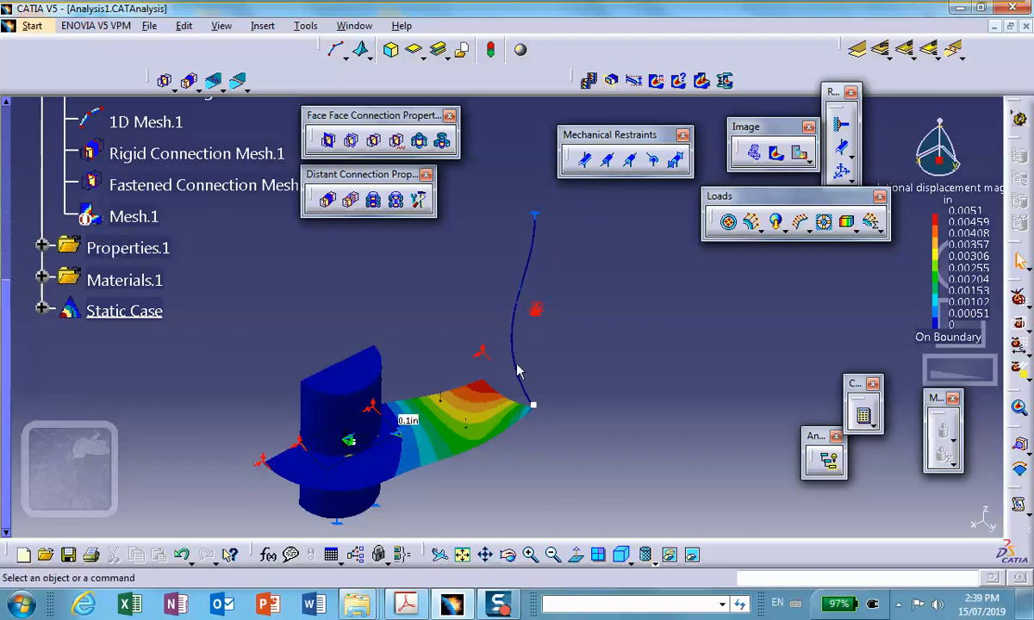
{"action": "left_click", "coordinate": [42, 246]}
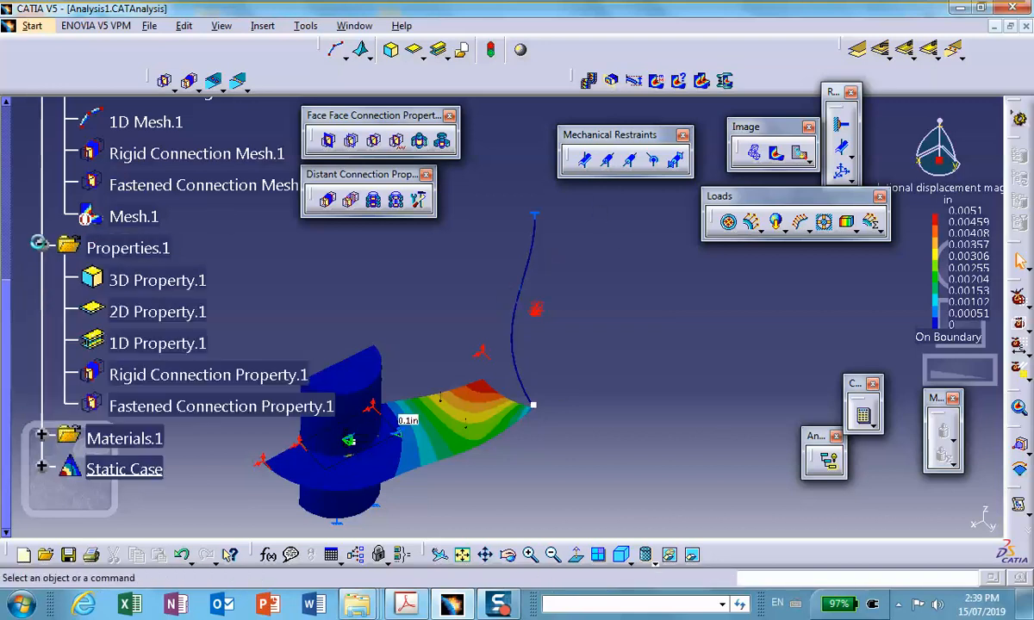
{"action": "scroll", "coordinate": [300, 258], "scroll_direction": "down", "scroll_amount": 1}
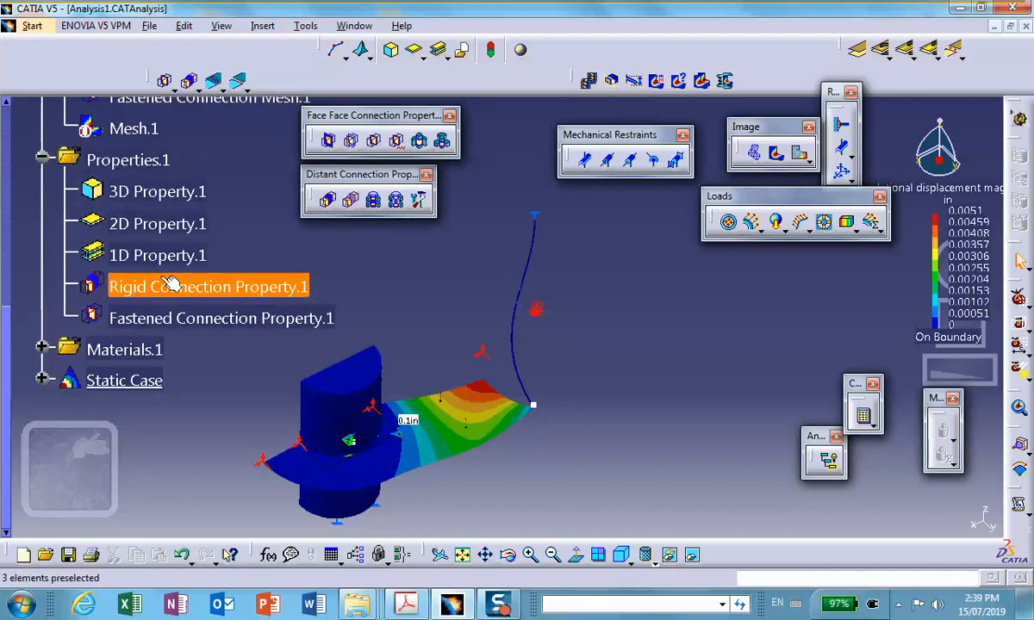
{"action": "double_click", "coordinate": [263, 288]}
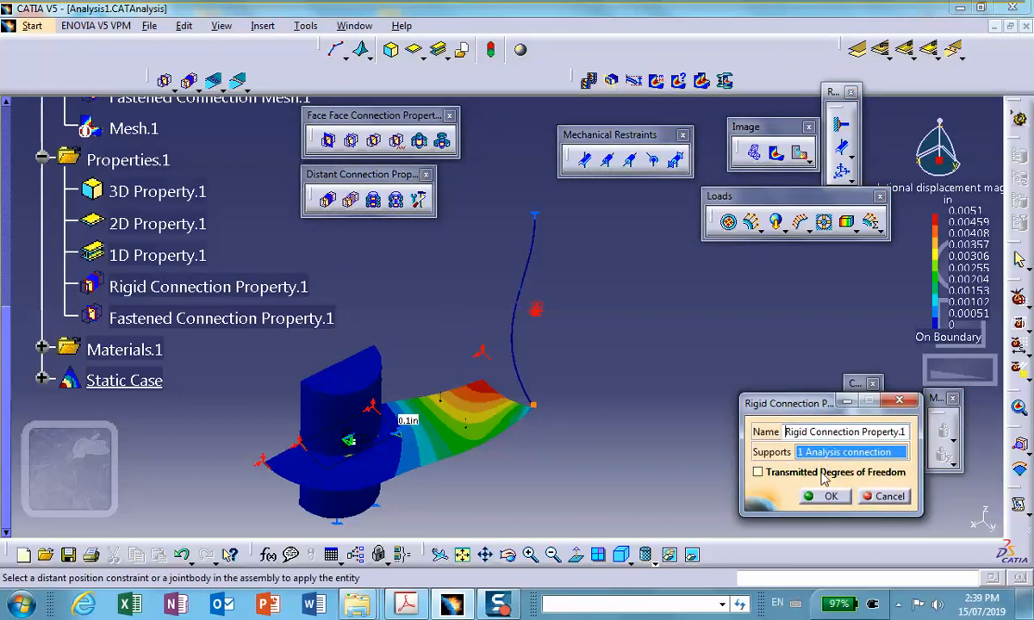
{"action": "left_click", "coordinate": [757, 473]}
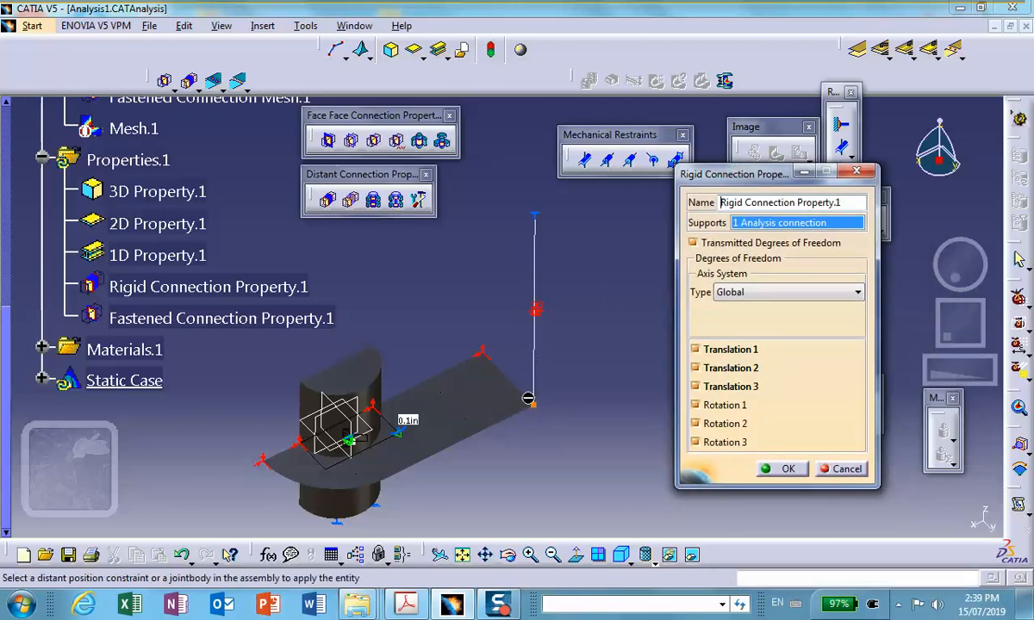
{"action": "left_click", "coordinate": [696, 406]}
{"action": "left_click", "coordinate": [696, 423]}
{"action": "left_click", "coordinate": [695, 442]}
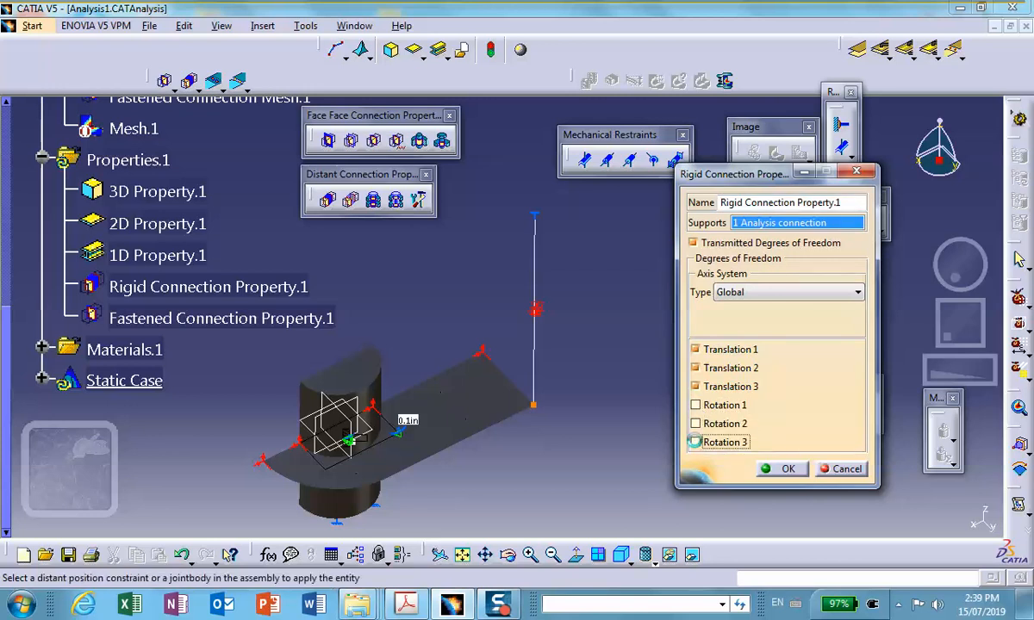
{"action": "left_click", "coordinate": [782, 469]}
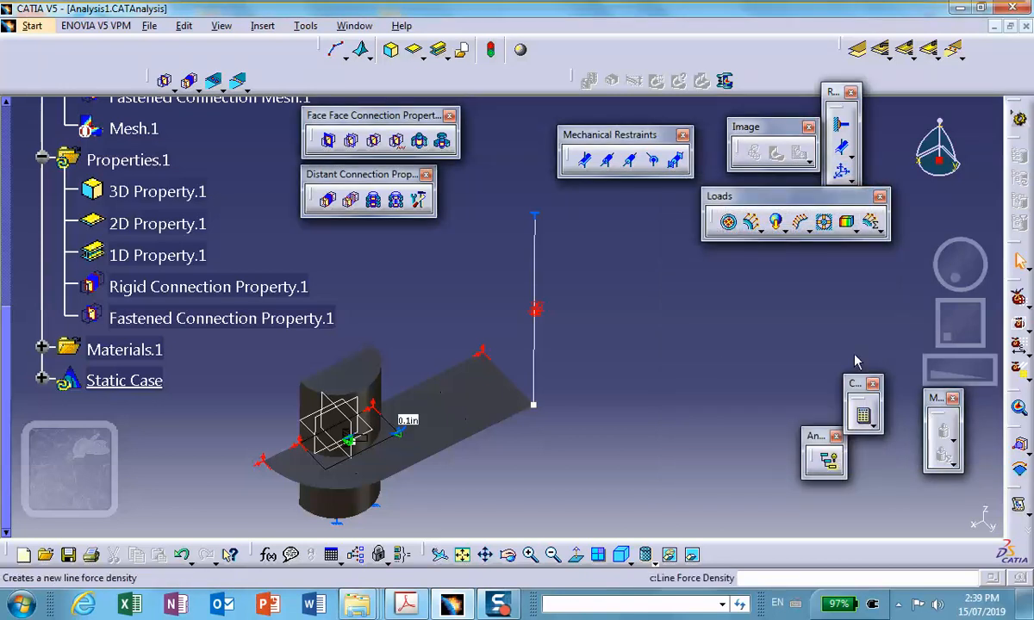
Recompute the full analysis with the All option, accepting the resource estimation.
{"action": "left_click", "coordinate": [862, 415]}
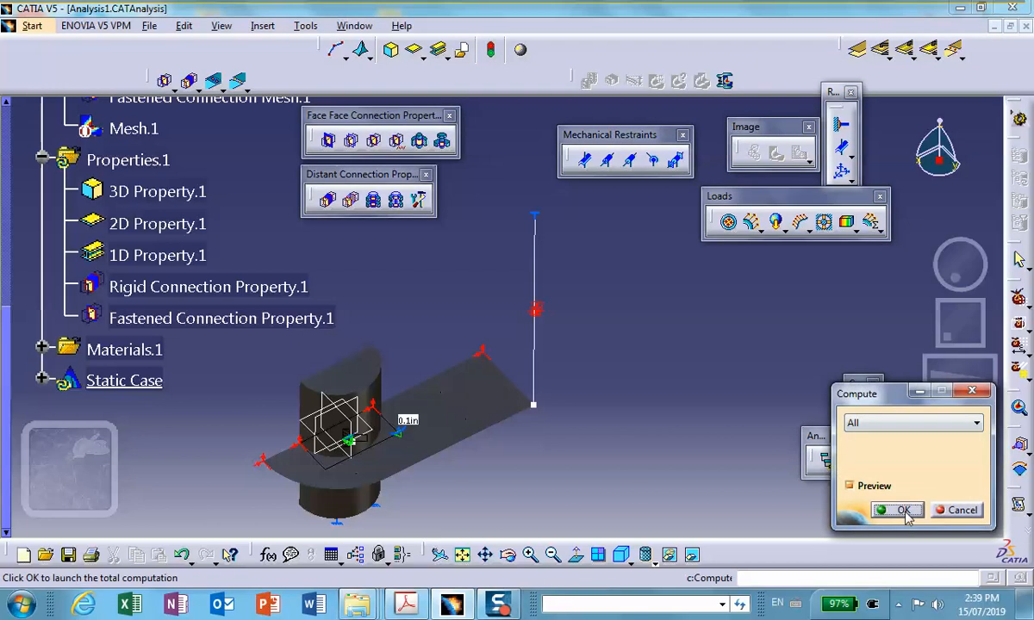
{"action": "left_click", "coordinate": [900, 510]}
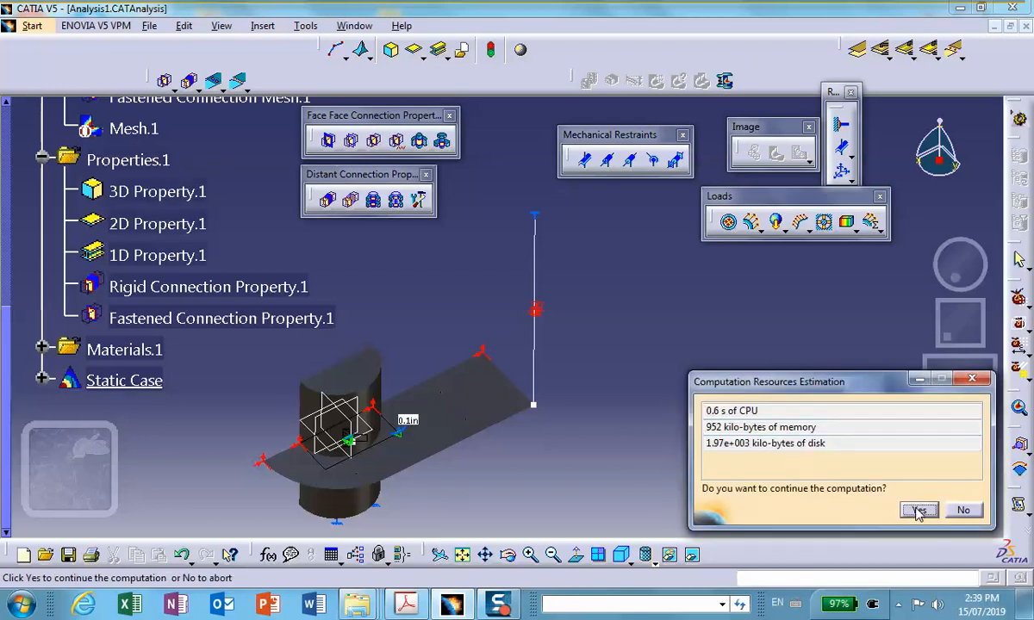
{"action": "left_click", "coordinate": [918, 511]}
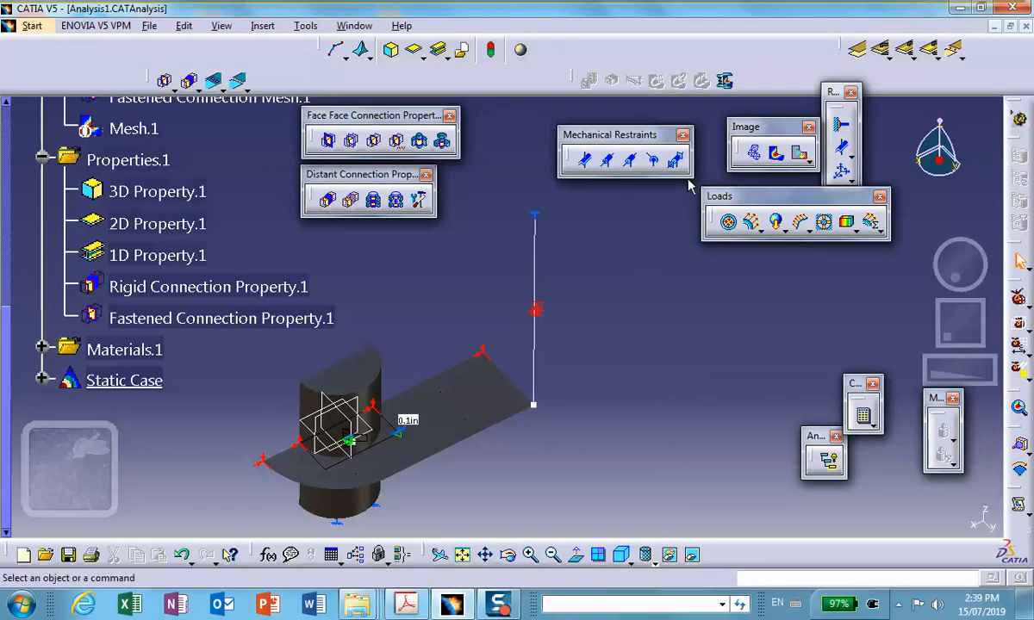
Create a displacement image of the recomputed solution and set its type to Average iso.
{"action": "left_click", "coordinate": [799, 154]}
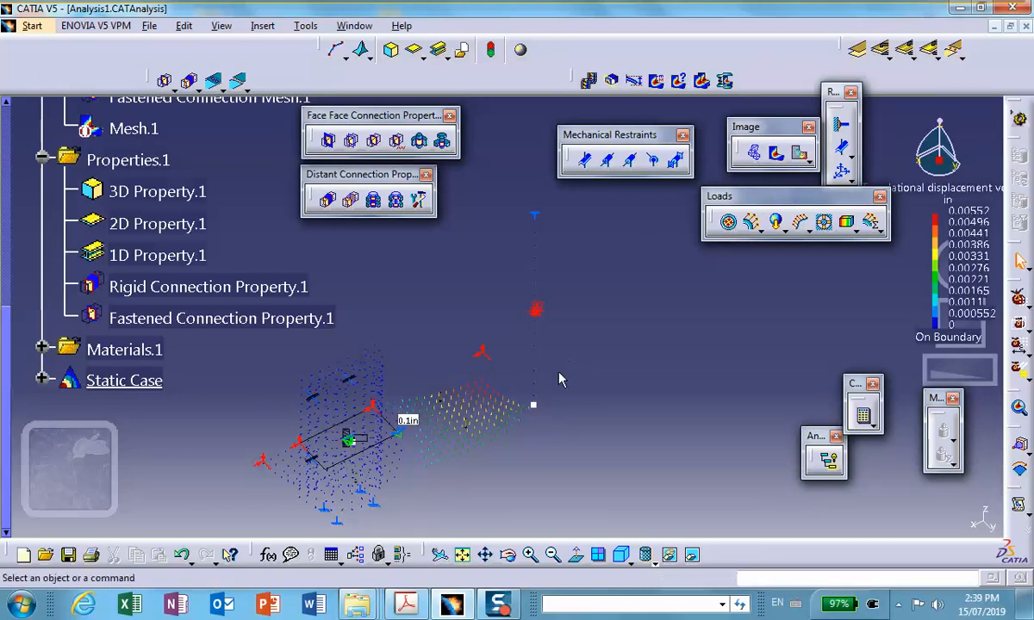
{"action": "double_click", "coordinate": [475, 418]}
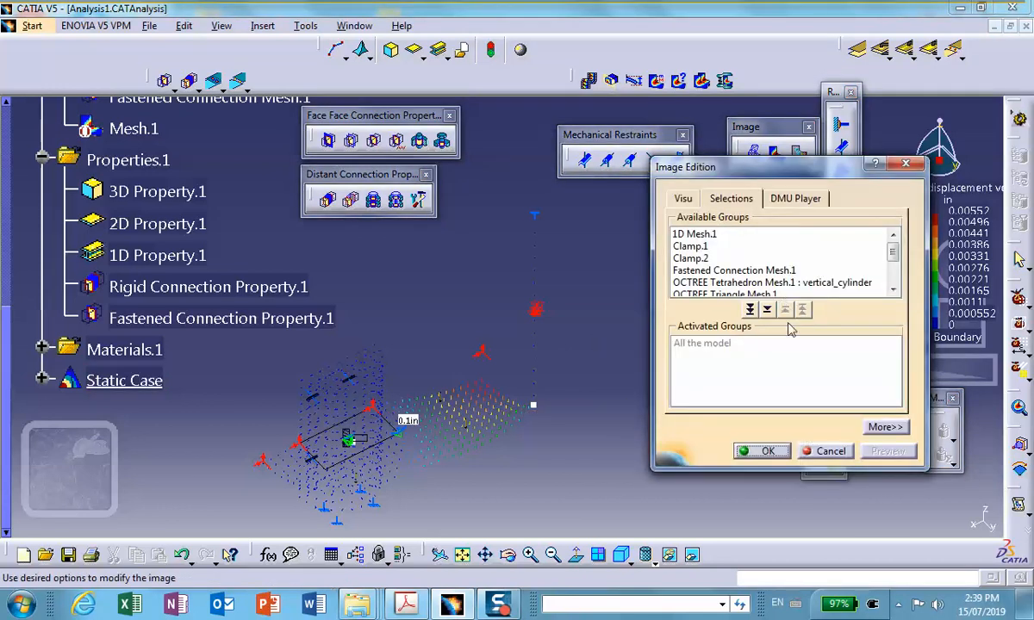
{"action": "left_click", "coordinate": [784, 451]}
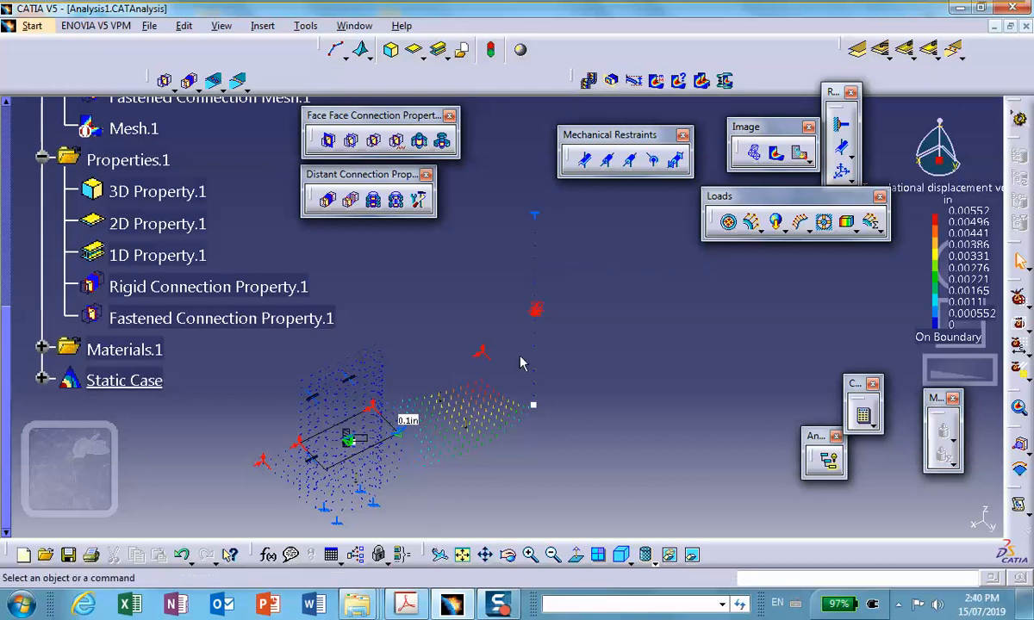
{"action": "double_click", "coordinate": [489, 421]}
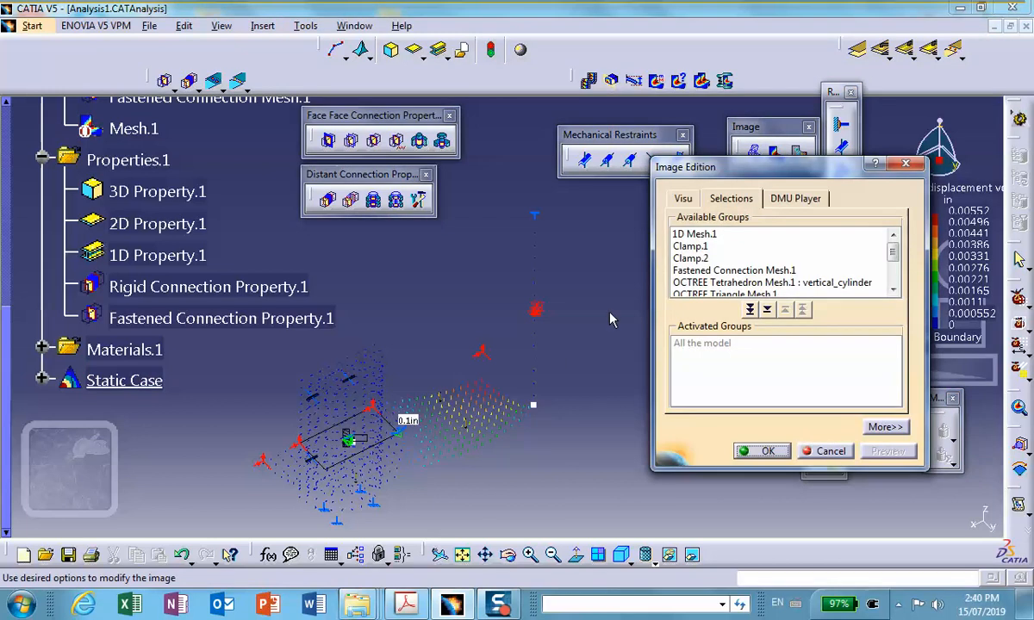
{"action": "left_click", "coordinate": [685, 199]}
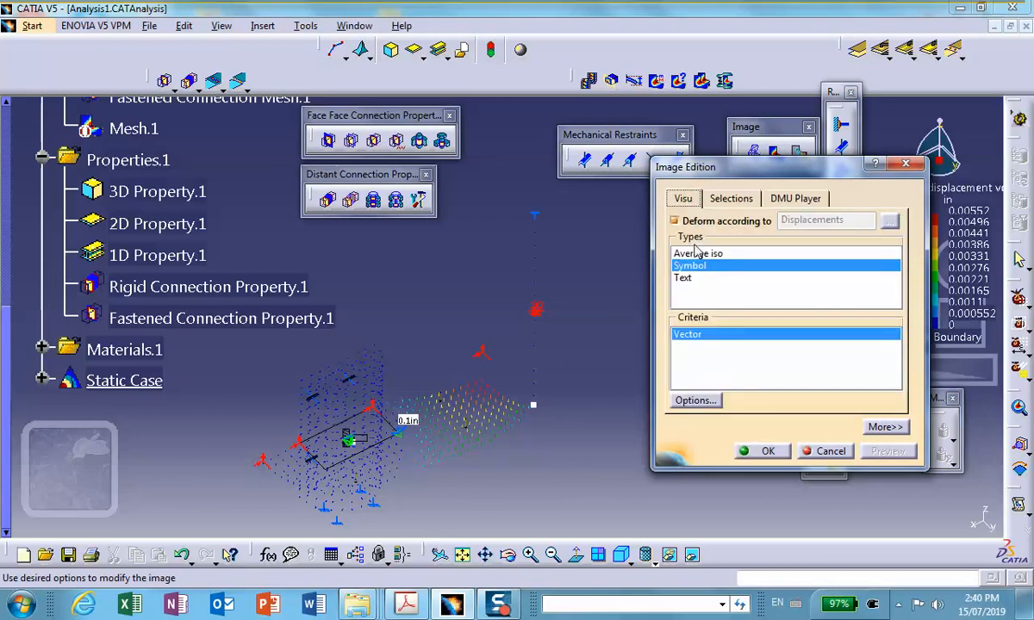
{"action": "left_click", "coordinate": [696, 254]}
{"action": "left_click", "coordinate": [766, 451]}
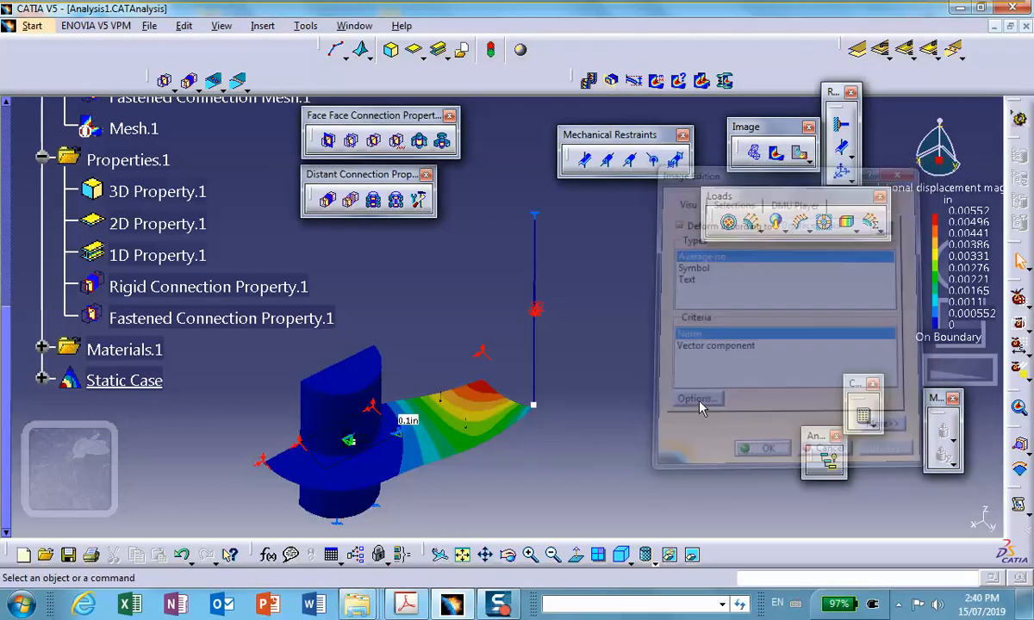
Play the animation of the recomputed displacement image, close it, and examine the deformed plate and column.
{"action": "left_click", "coordinate": [589, 80]}
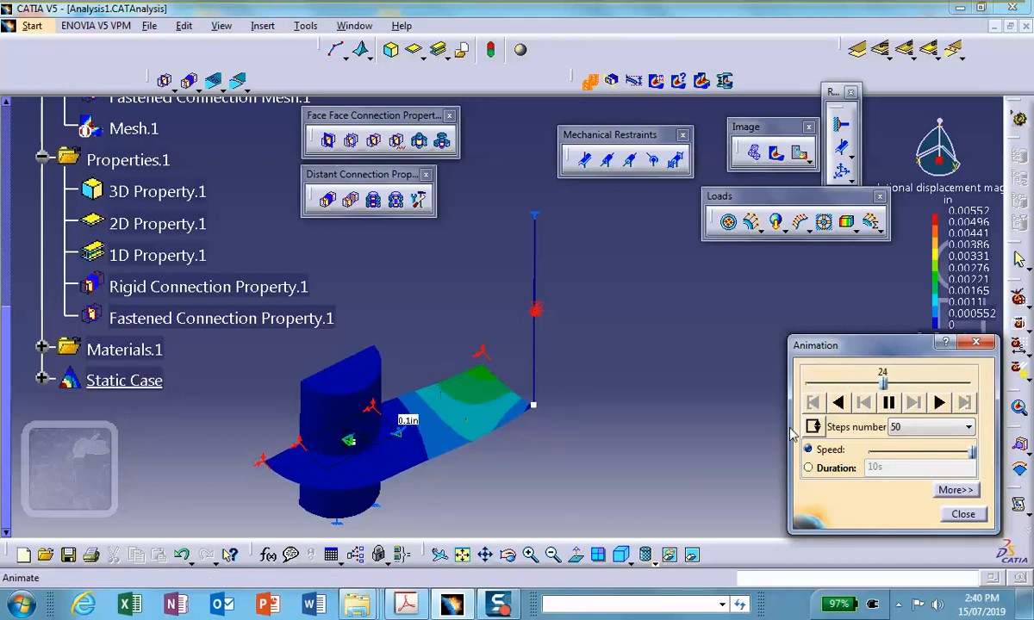
{"action": "left_click", "coordinate": [964, 514]}
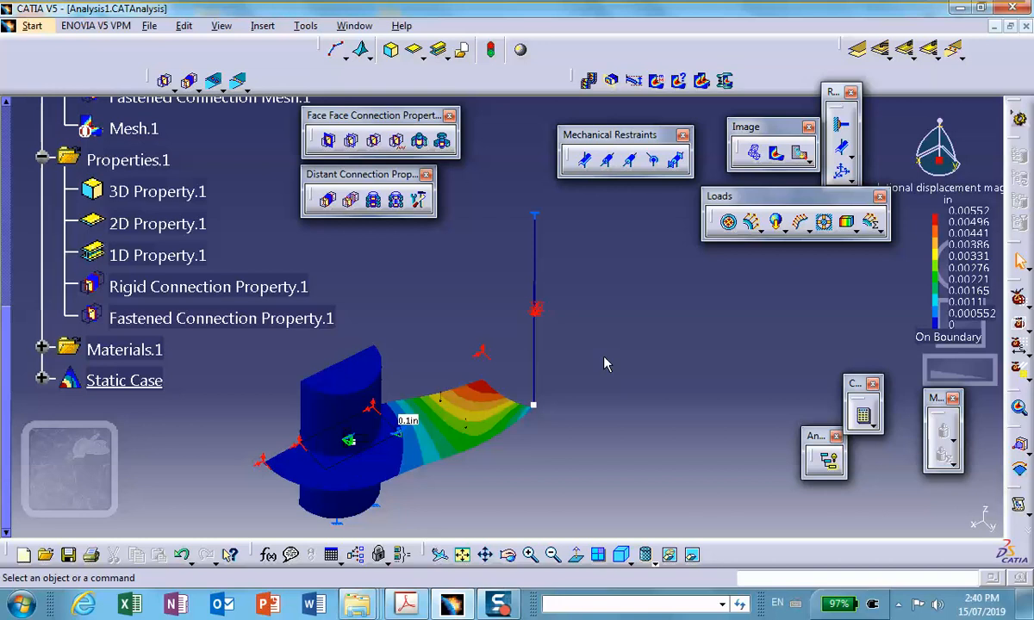
{"action": "scroll", "coordinate": [604, 357], "scroll_direction": "up", "scroll_amount": 6}
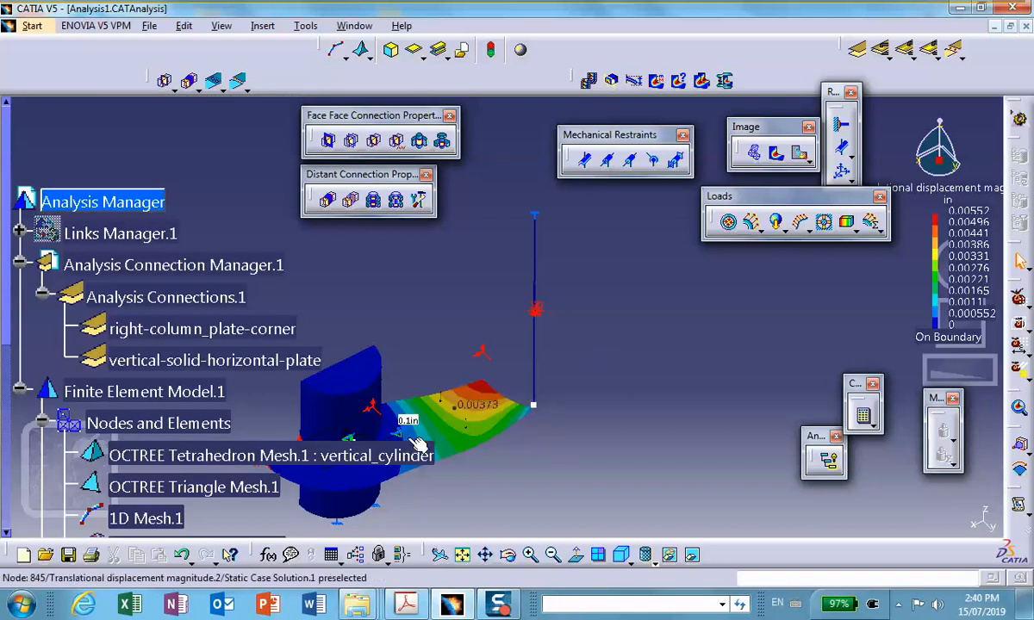
{"action": "middle_click_drag", "start_coordinate": [419, 431], "coordinate": [597, 390]}
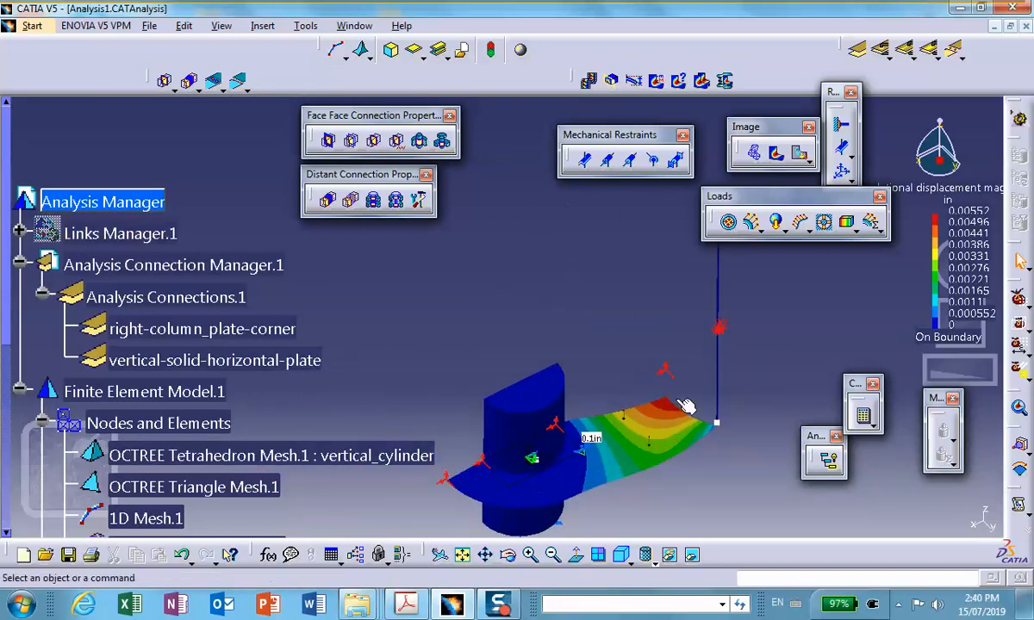